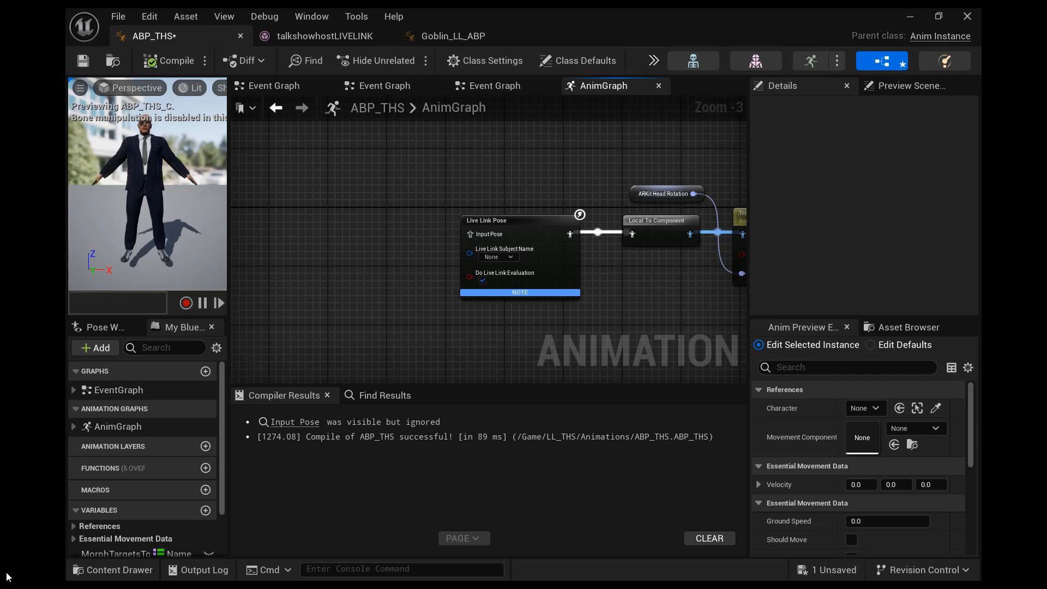
# Add the SittingIdle_THS animation to the AnimGraph, connect it to the Live Link Pose node's Input Pose, and save the blueprint.
pyautogui.click(113, 570)
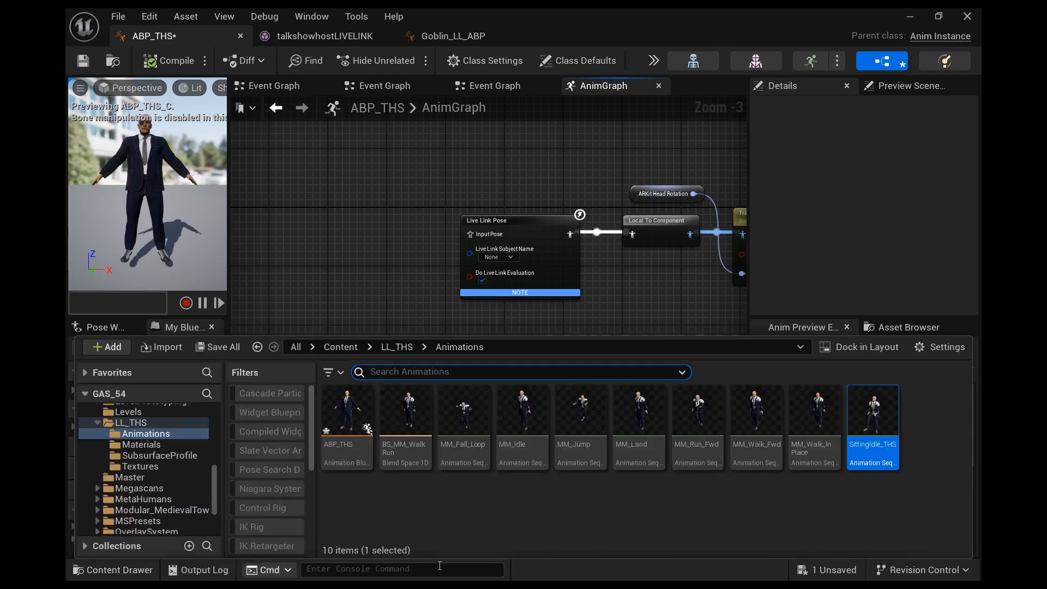
pyautogui.moveTo(872, 420); pyautogui.dragTo(248, 248)
pyautogui.moveTo(300, 271); pyautogui.dragTo(470, 234)
pyautogui.moveTo(252, 247); pyautogui.dragTo(357, 219)
pyautogui.click(83, 60)
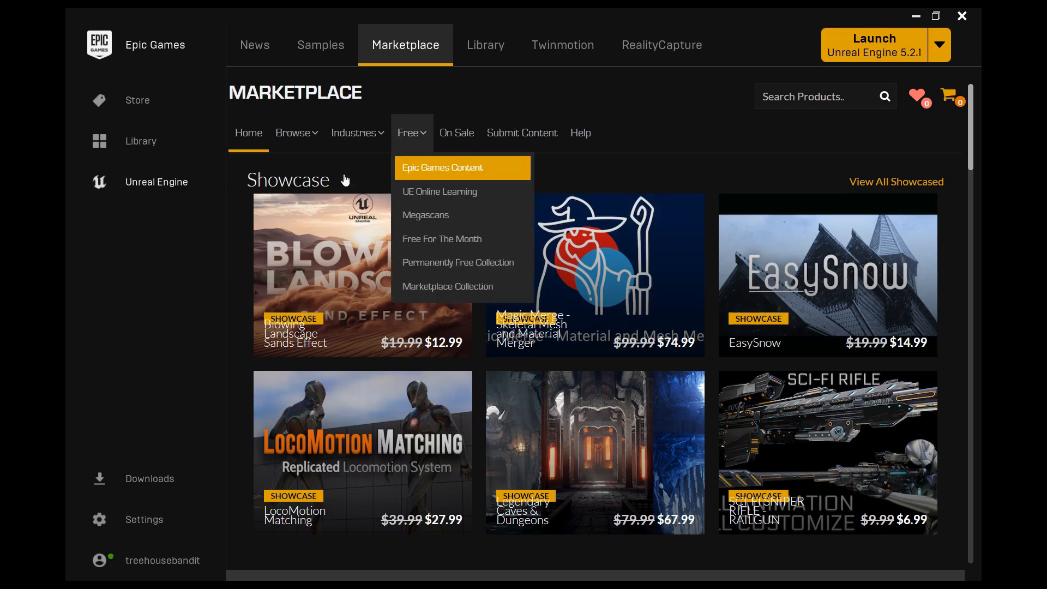
# In the Epic Games Launcher marketplace, show the Permanently Free Collection filtered by the Environments tag.
pyautogui.click(386, 265)
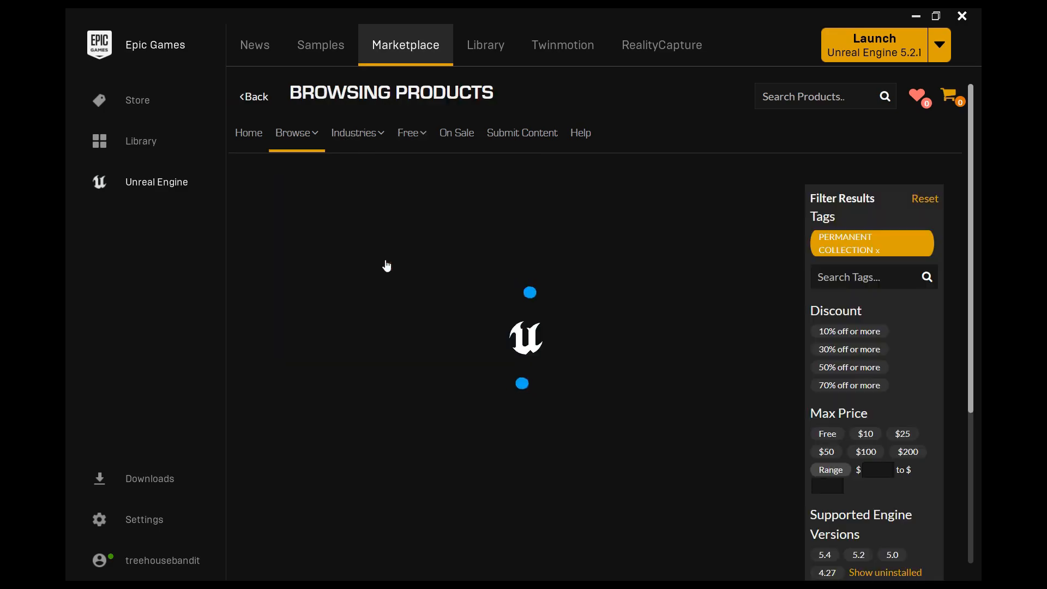
pyautogui.click(811, 276)
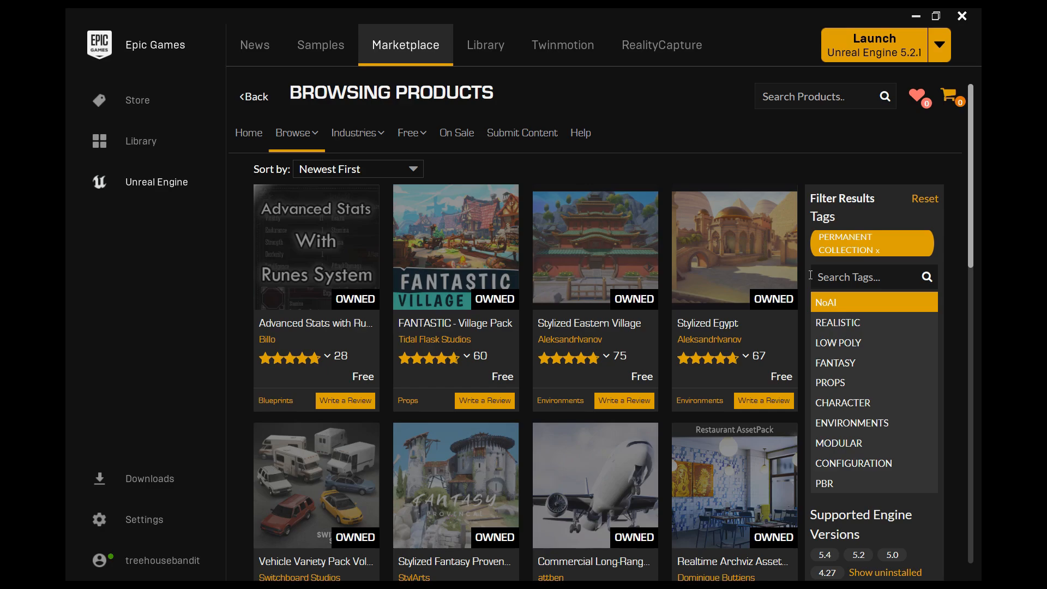
# Look through the free environment packs for a scene that suits the character.
pyautogui.scroll(-5, 790, 271)
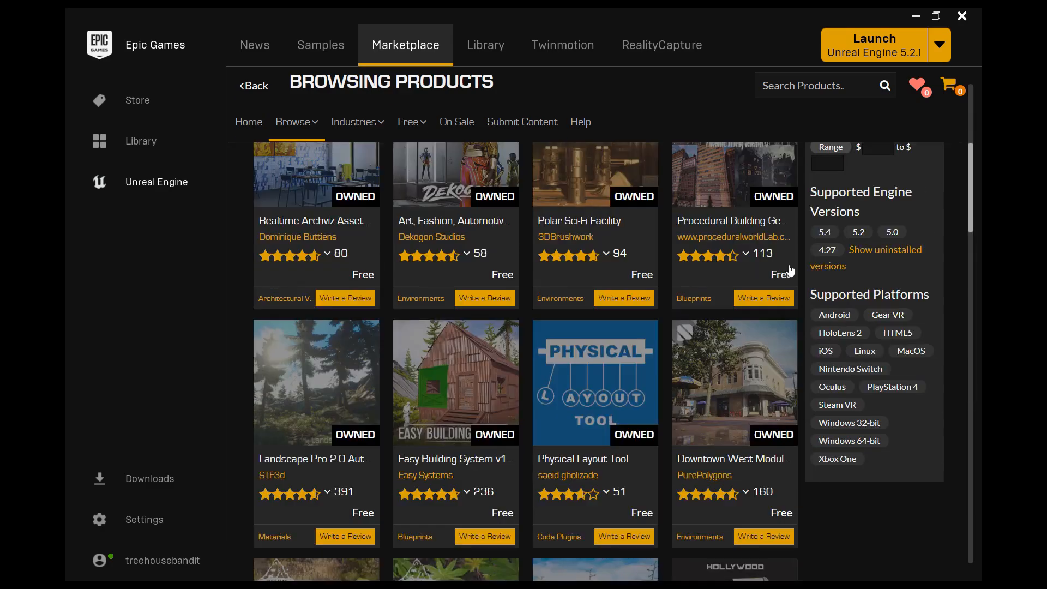
pyautogui.scroll(-12, 789, 271)
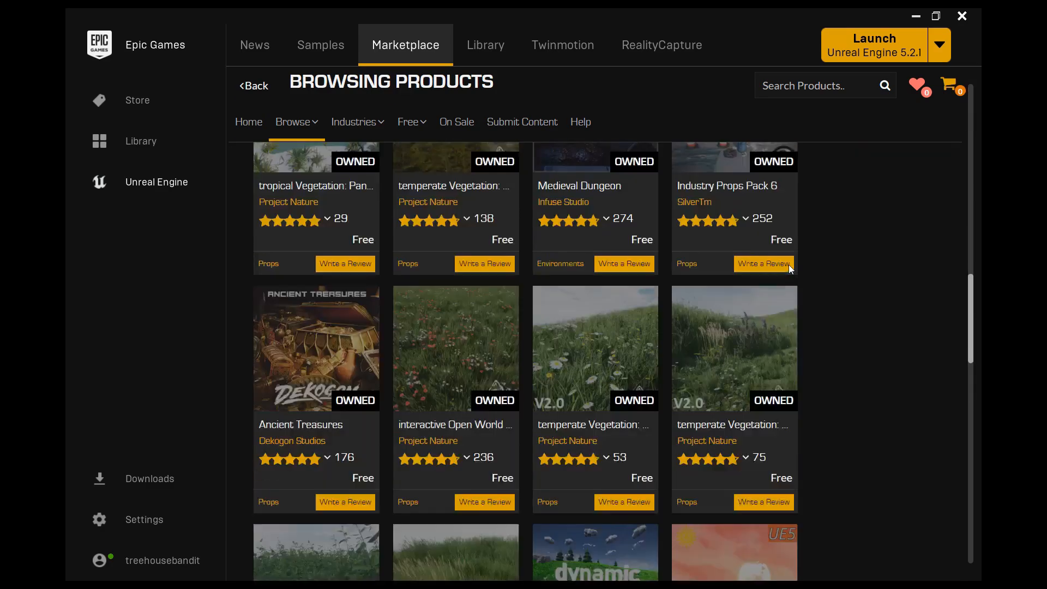
pyautogui.scroll(-6, 789, 267)
pyautogui.scroll(-3, 789, 269)
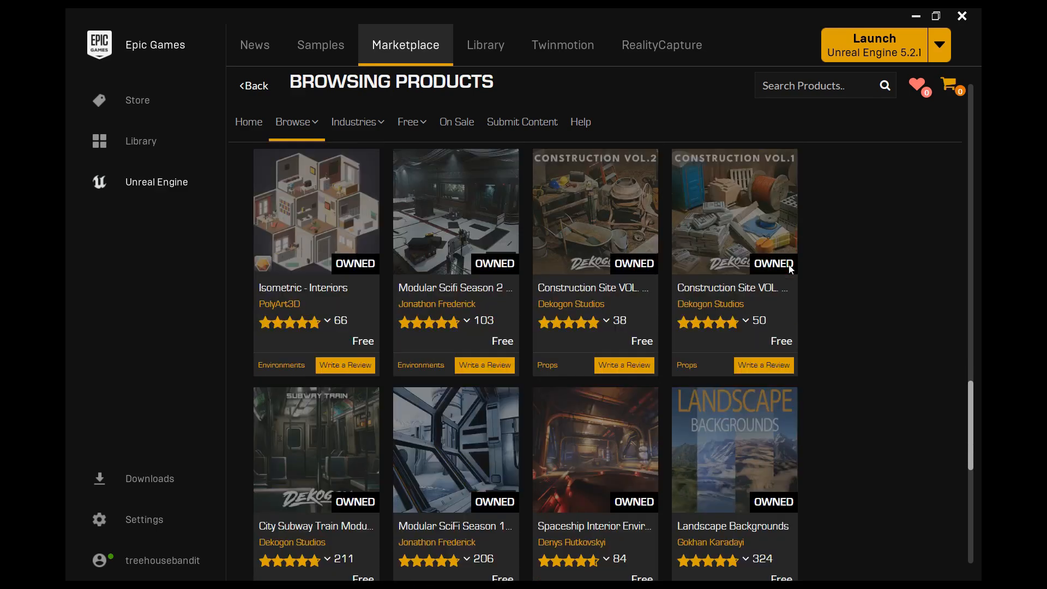
pyautogui.scroll(-1, 788, 265)
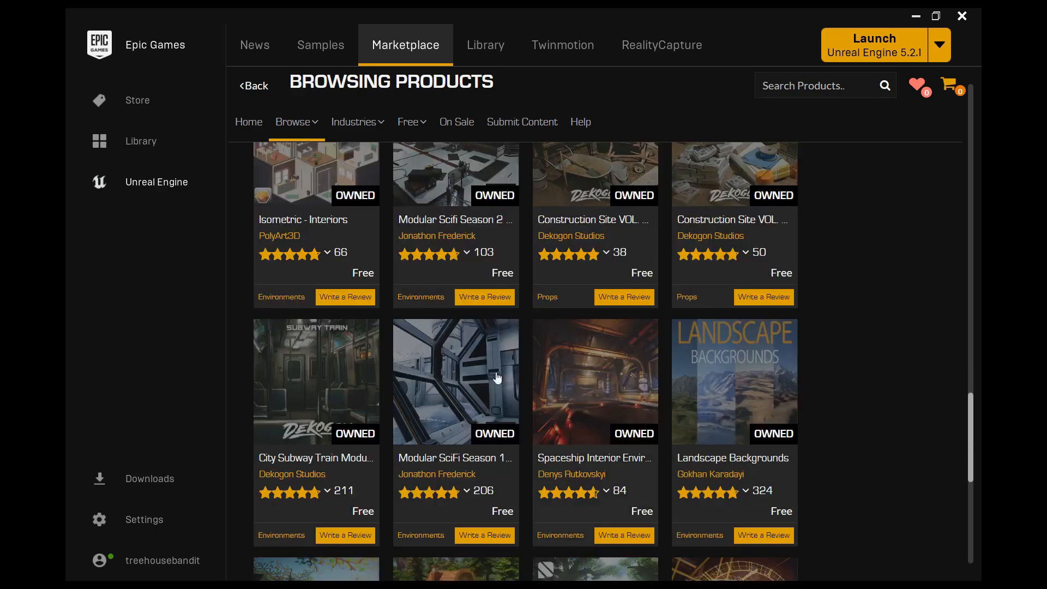
pyautogui.moveTo(414, 494)
pyautogui.scroll(-6, 812, 397)
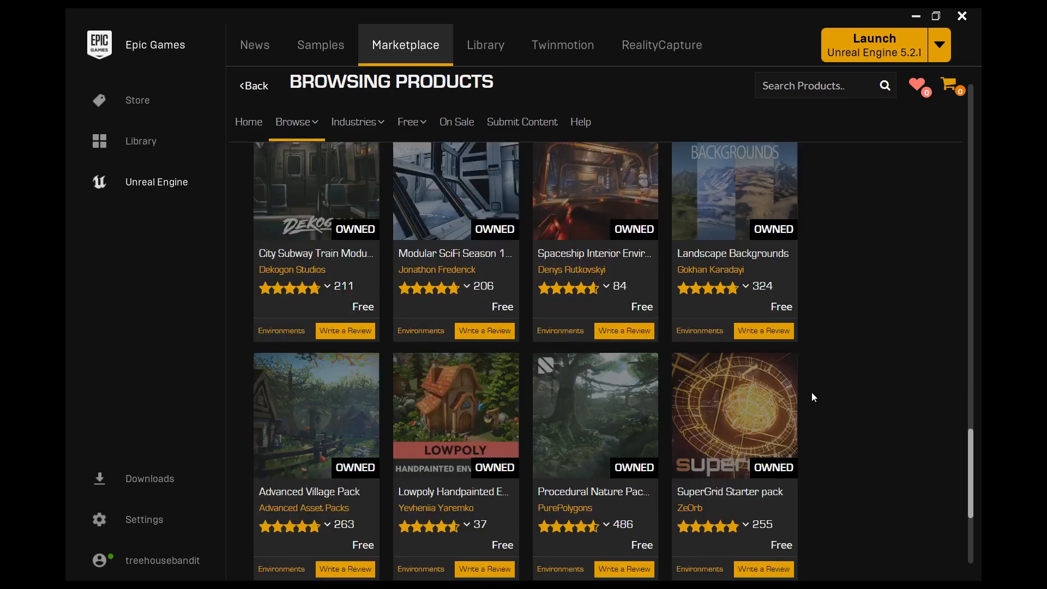
pyautogui.scroll(8, 811, 396)
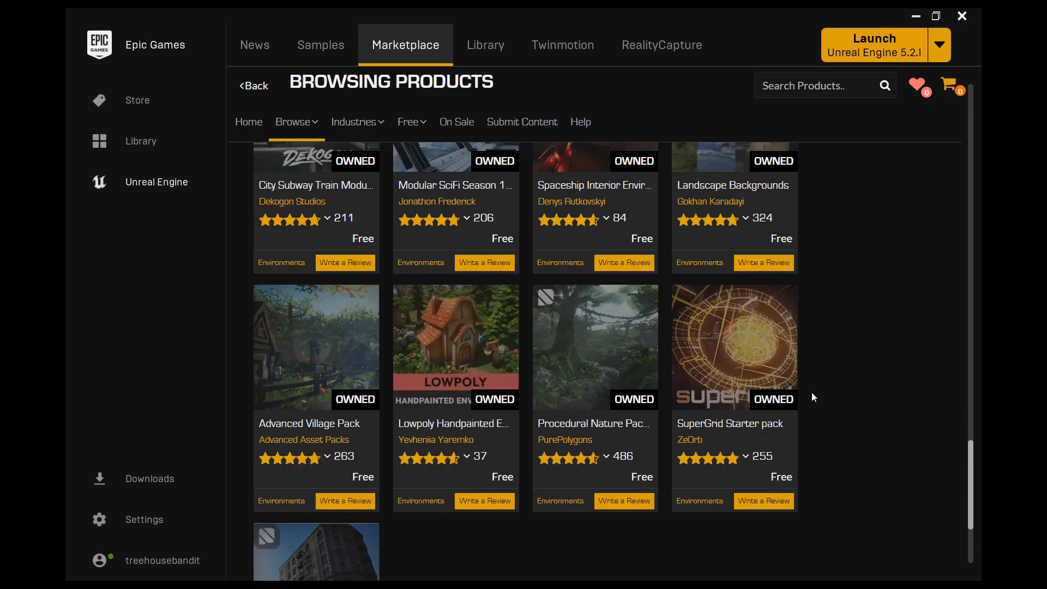
pyautogui.scroll(10, 811, 392)
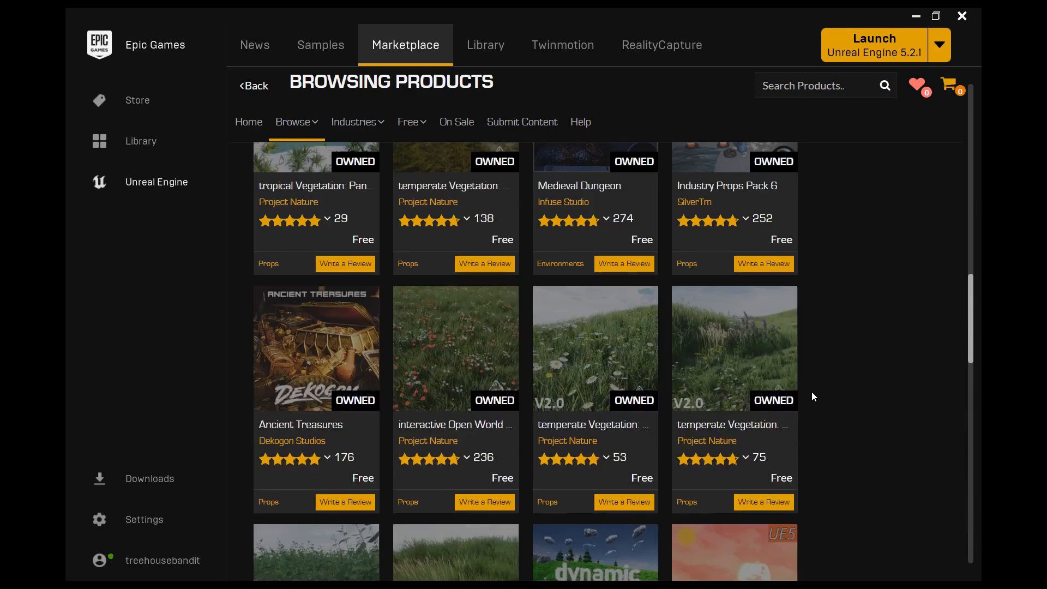
pyautogui.scroll(4, 810, 393)
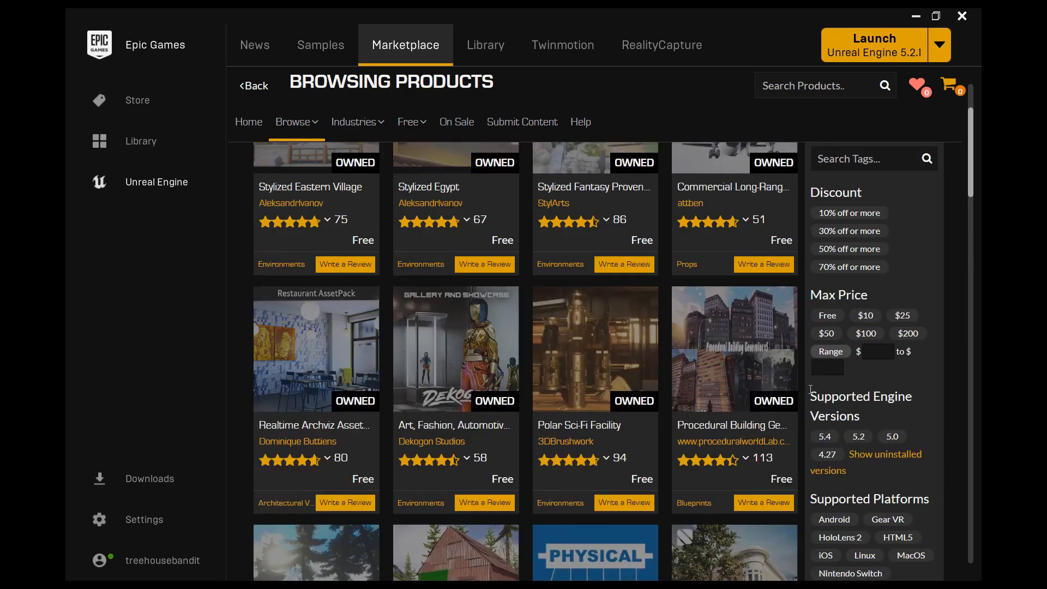
pyautogui.scroll(-3, 810, 388)
pyautogui.scroll(5, 809, 388)
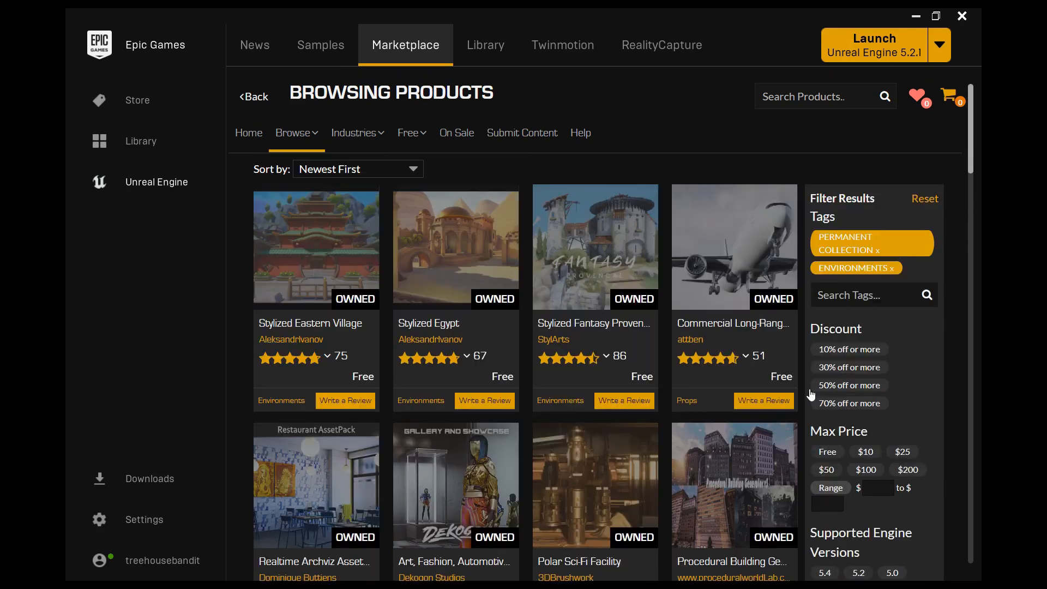
pyautogui.scroll(-1, 811, 393)
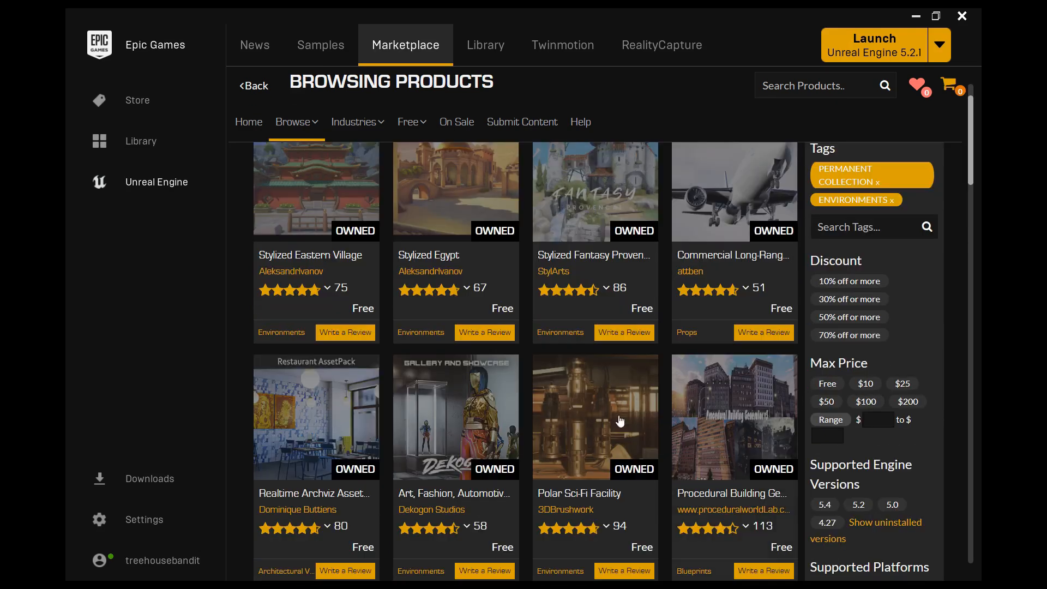
# Create a project named RestaurantAV for engine version 5.4 from the Realtime Archviz AssetPack - Bistro Restaurant Scene.
pyautogui.click(253, 407)
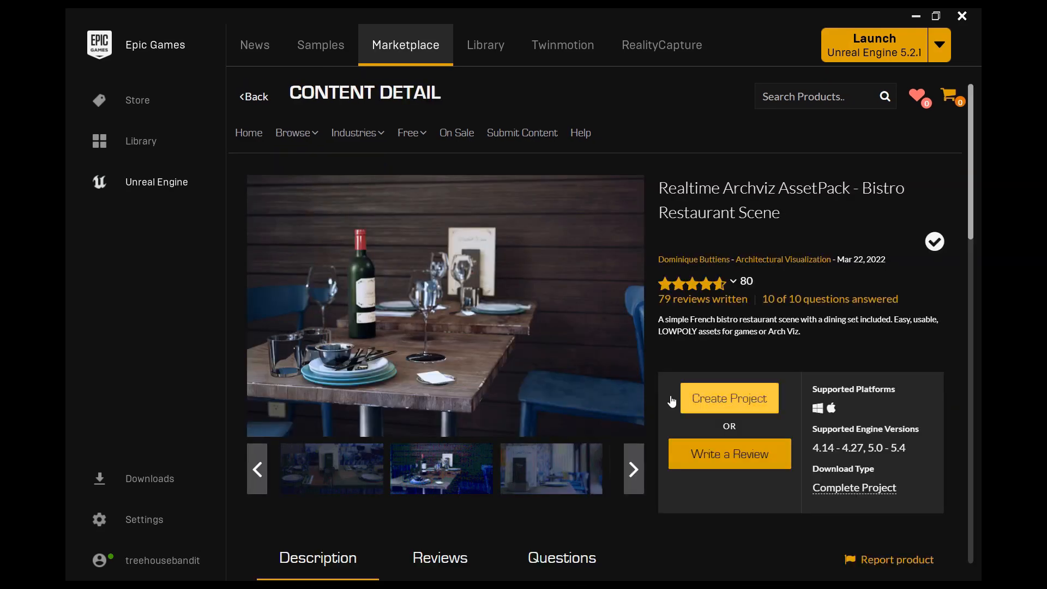
pyautogui.click(672, 401)
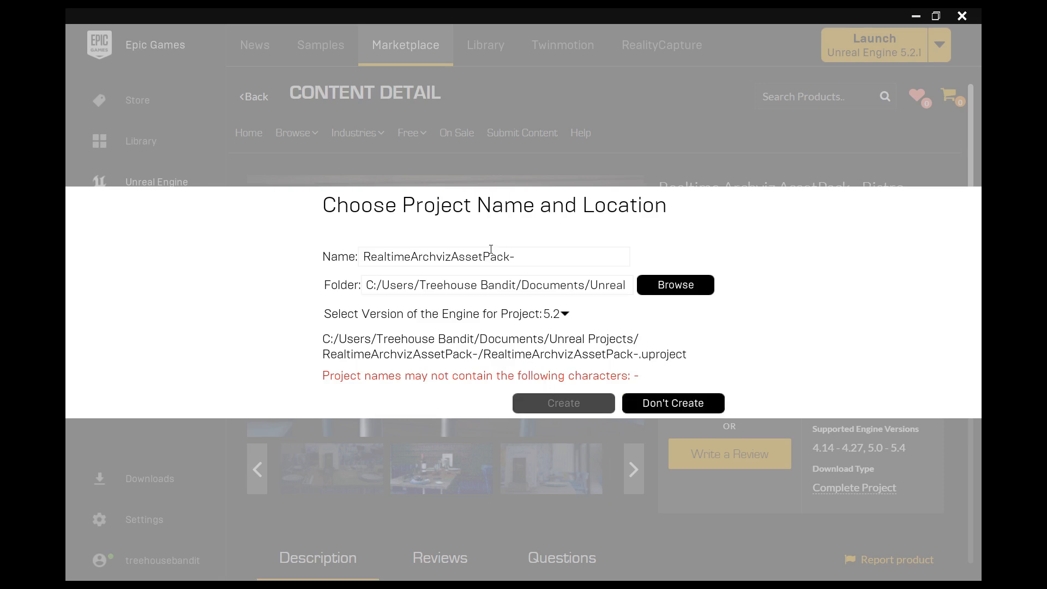
pyautogui.moveTo(517, 257); pyautogui.dragTo(260, 260)
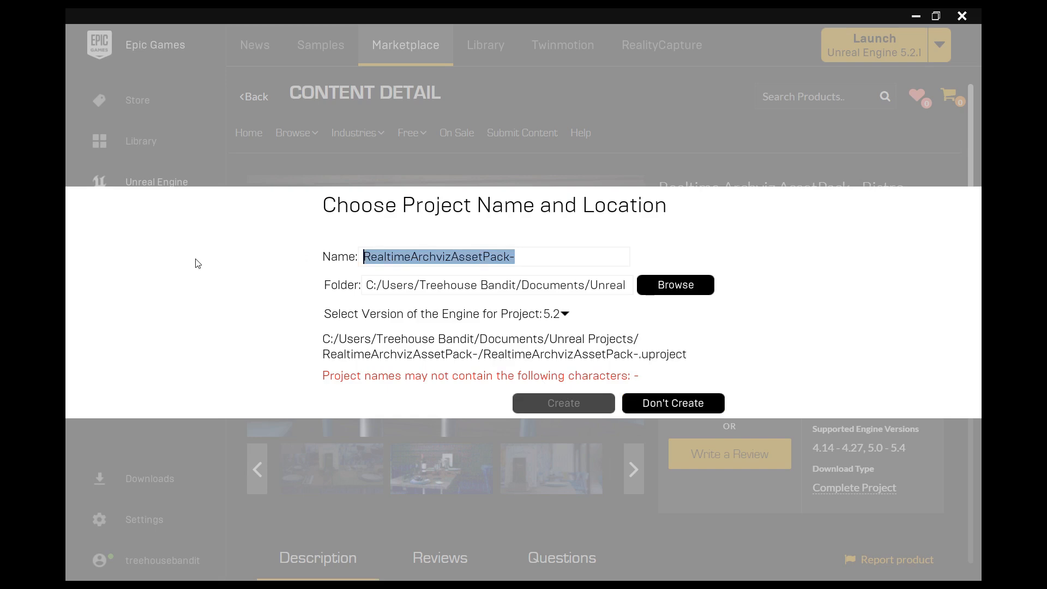
pyautogui.write('RestaurantAV')
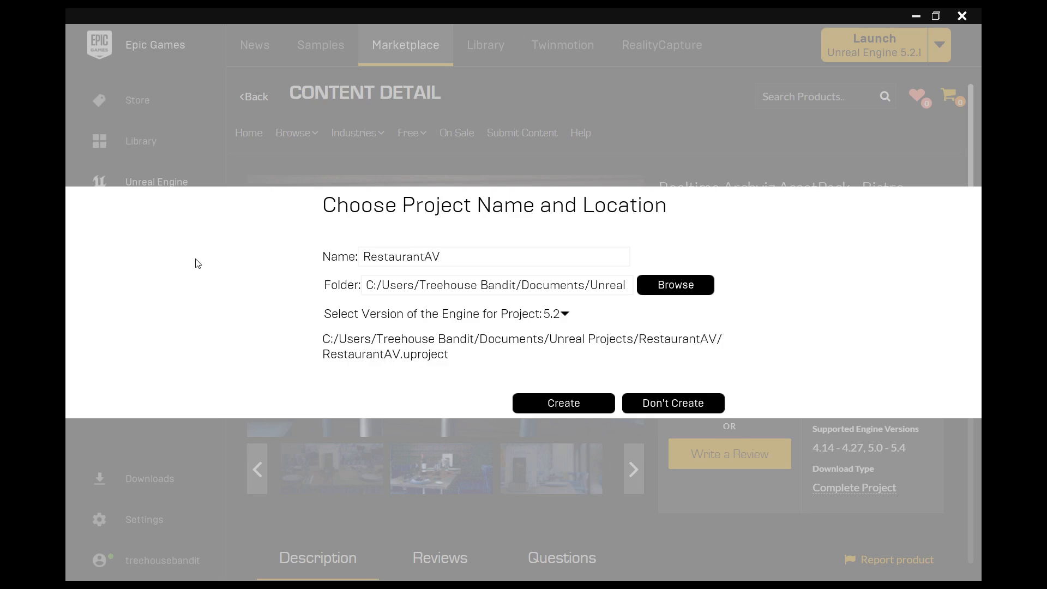
pyautogui.click(499, 312)
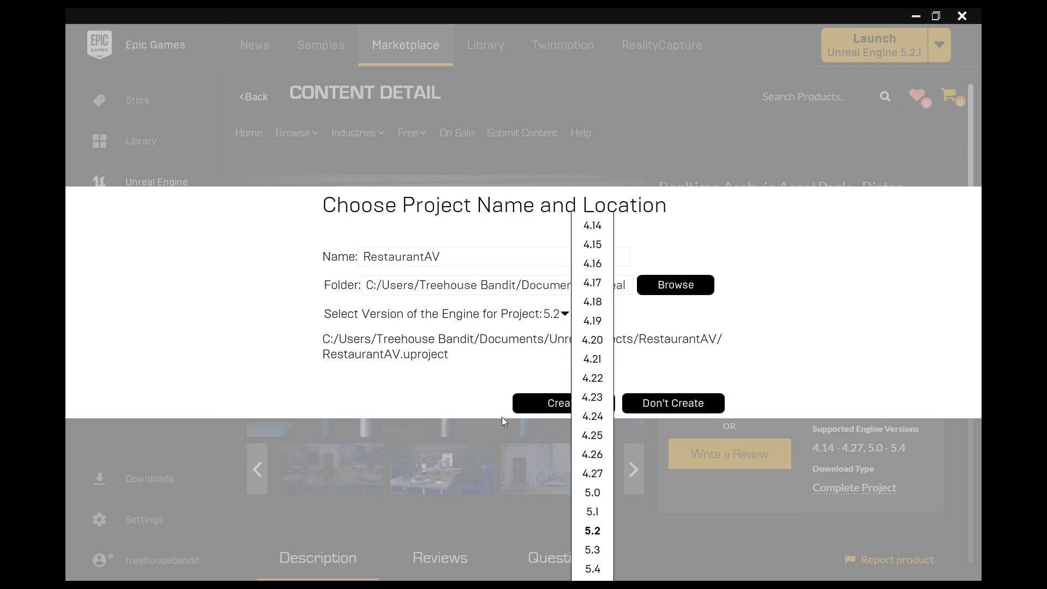
pyautogui.click(513, 562)
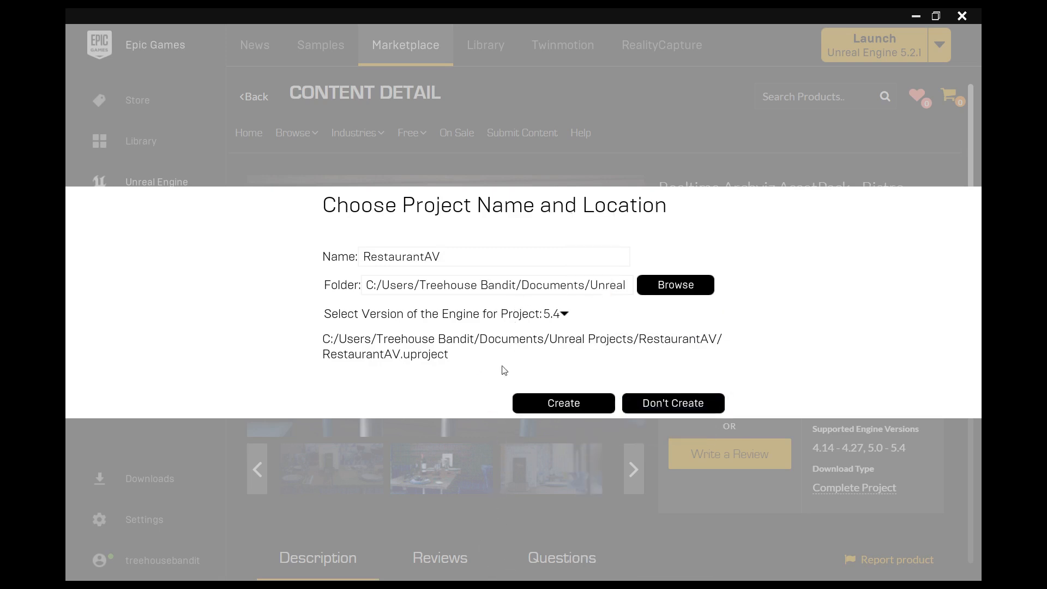
pyautogui.click(521, 403)
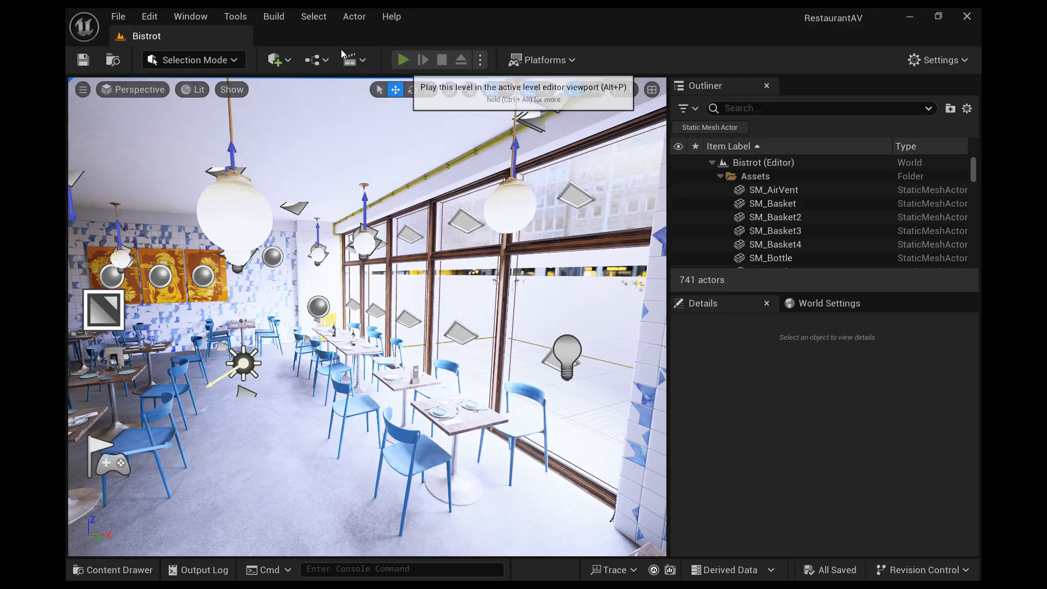
# Play the Bistrot level in the Unreal Editor's RestaurantAV project to preview the restaurant, and stop it.
pyautogui.click(403, 59)
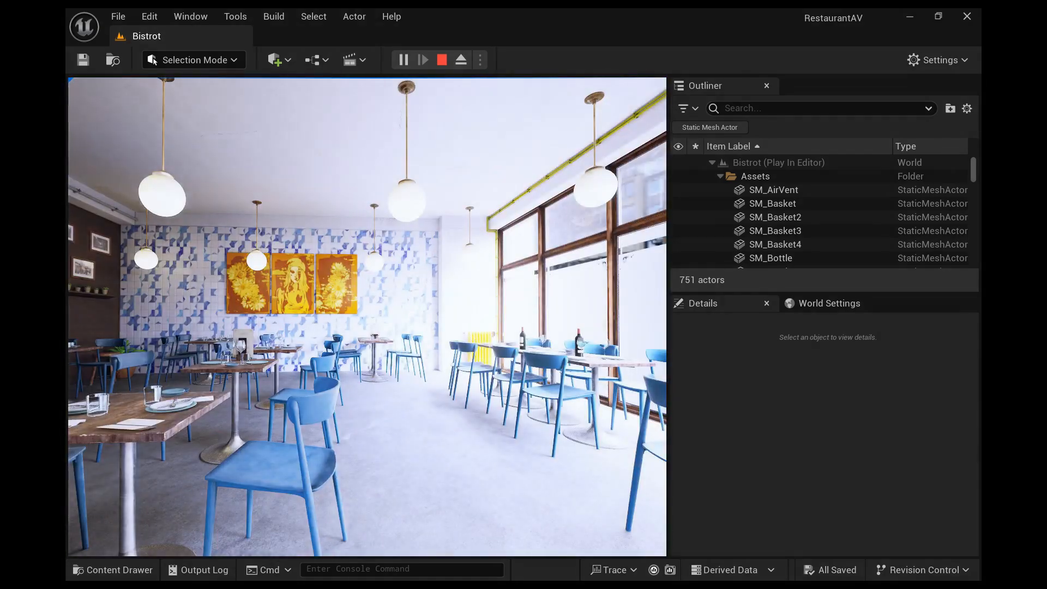
pyautogui.press('Escape')
# Migrate the whole Bistrot folder with all its assets into the Content folder of the GAS_54 project.
pyautogui.click(111, 569)
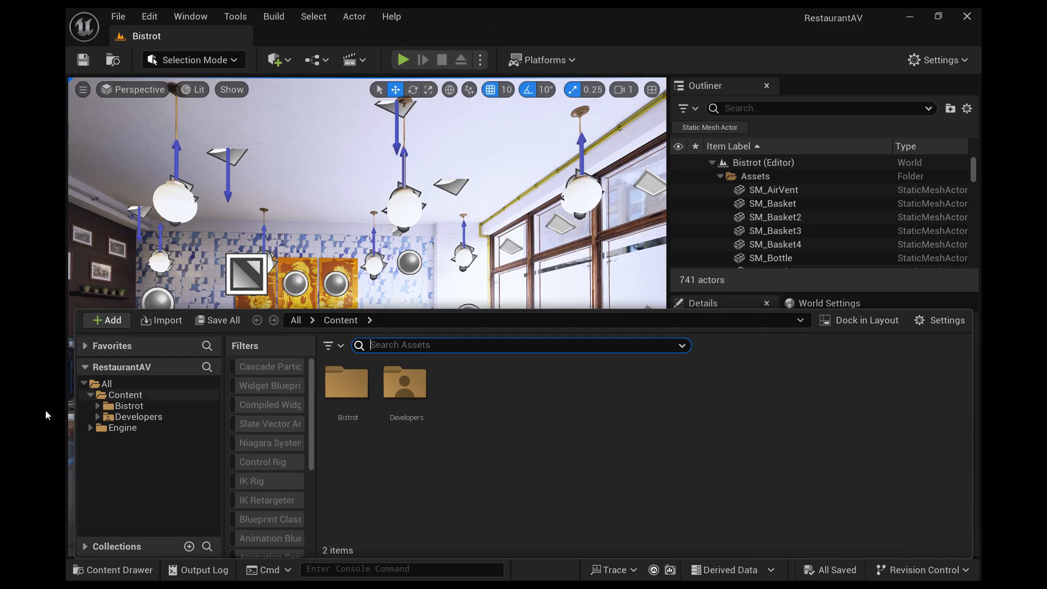
pyautogui.click(81, 416)
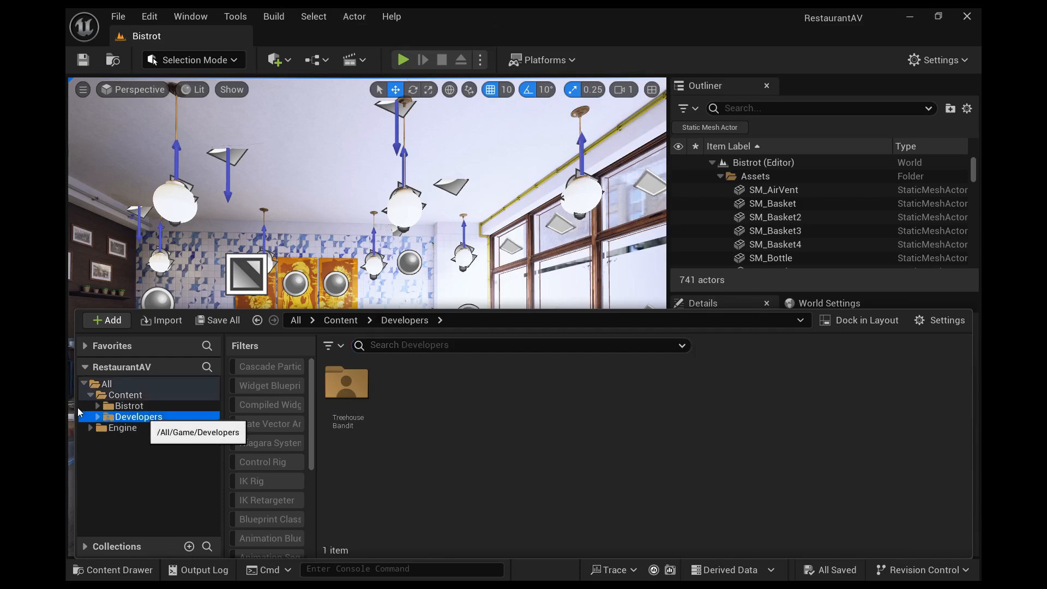
pyautogui.click(92, 405)
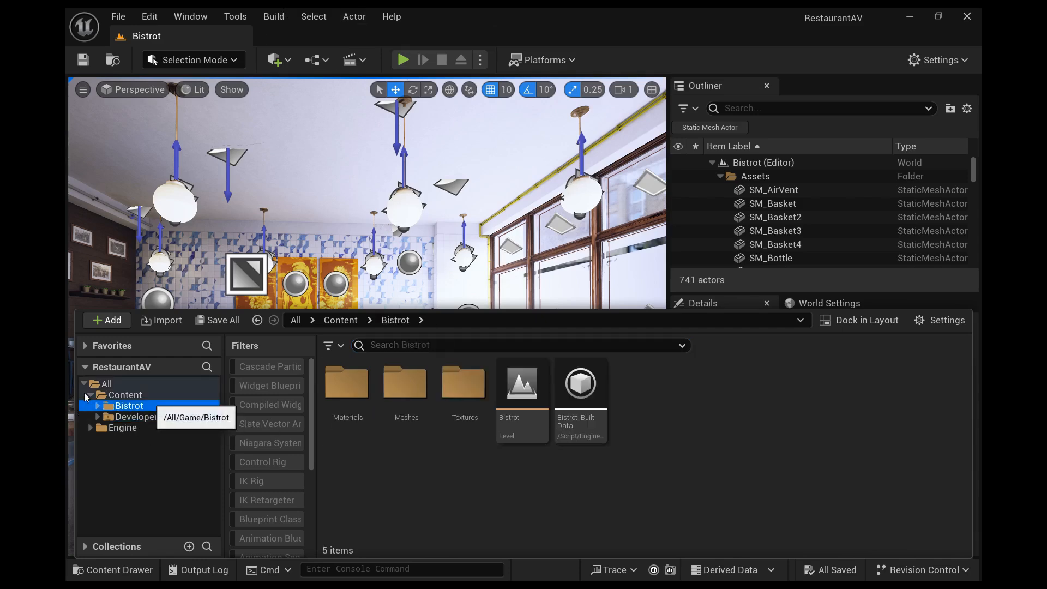
pyautogui.rightClick(149, 405)
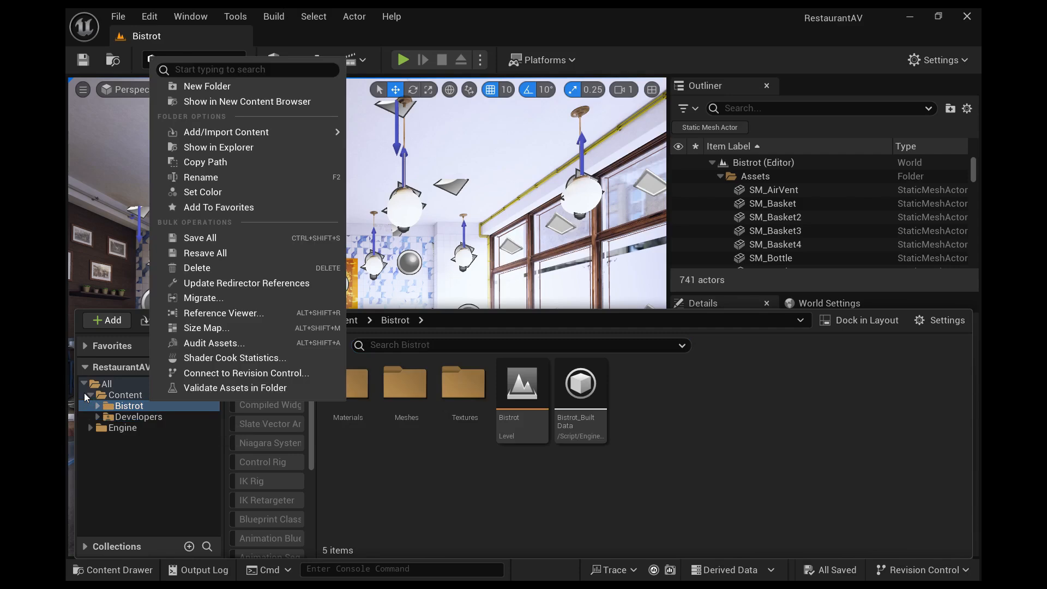
pyautogui.click(205, 298)
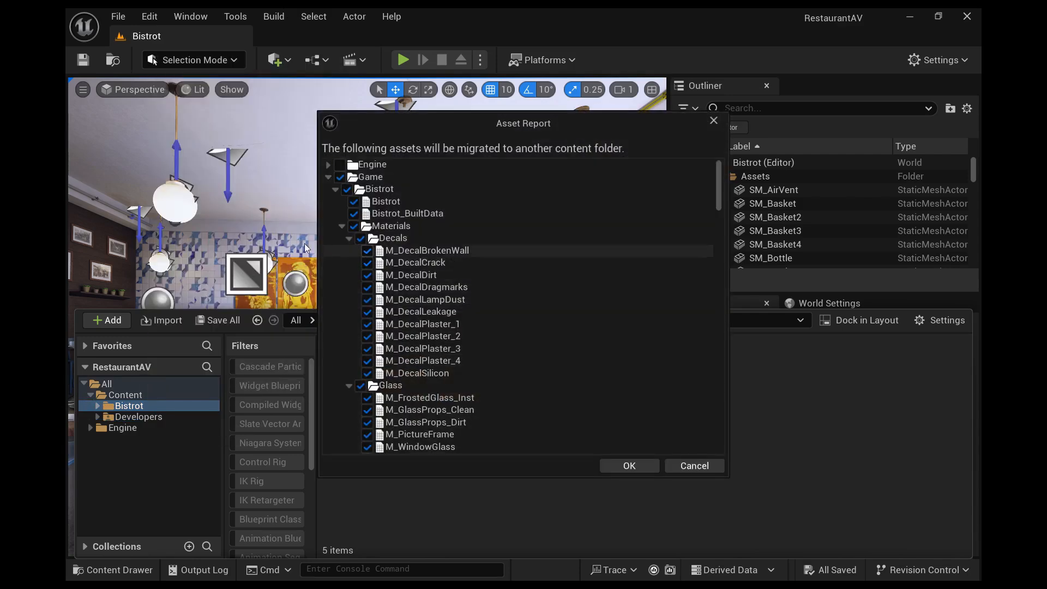
pyautogui.click(334, 189)
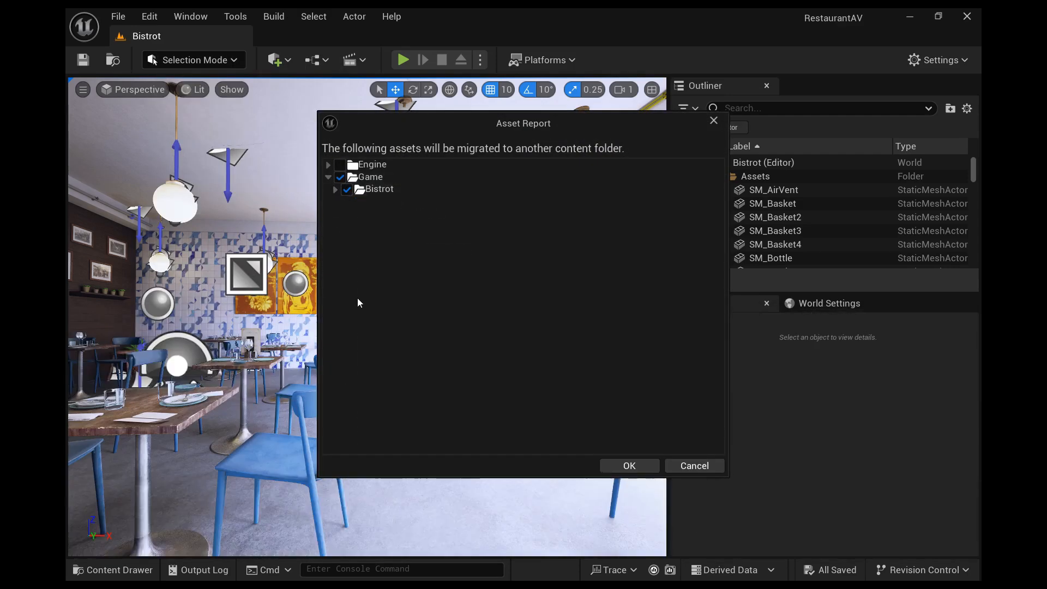
pyautogui.click(629, 465)
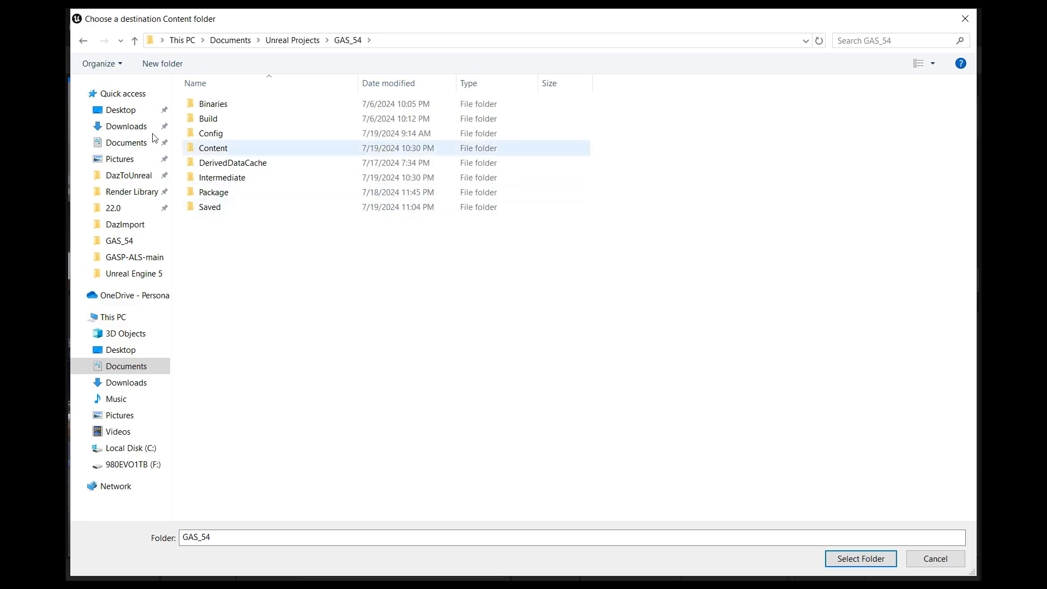
pyautogui.click(213, 148)
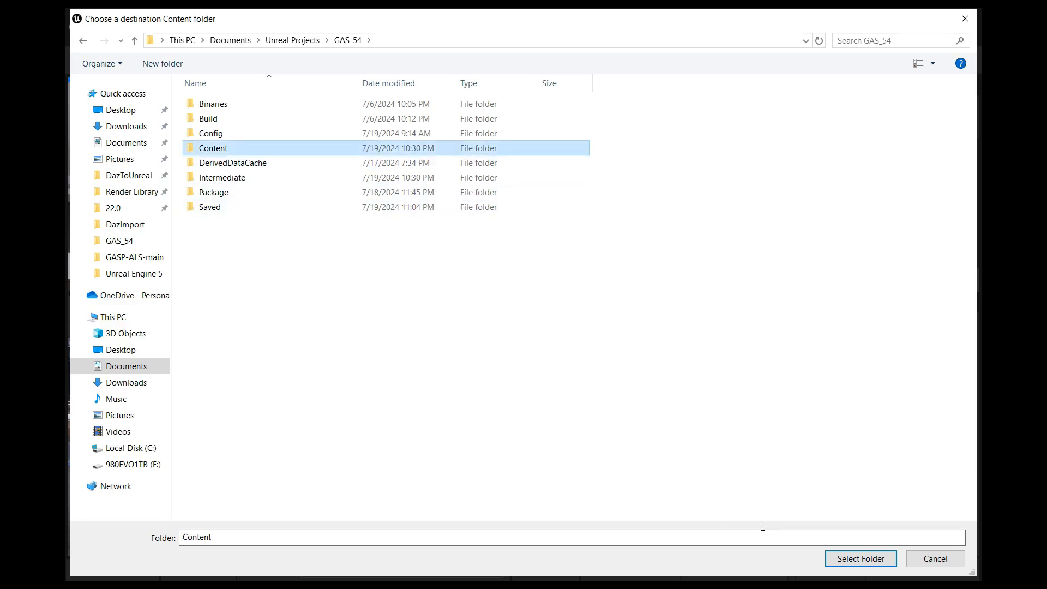
pyautogui.press('Return')
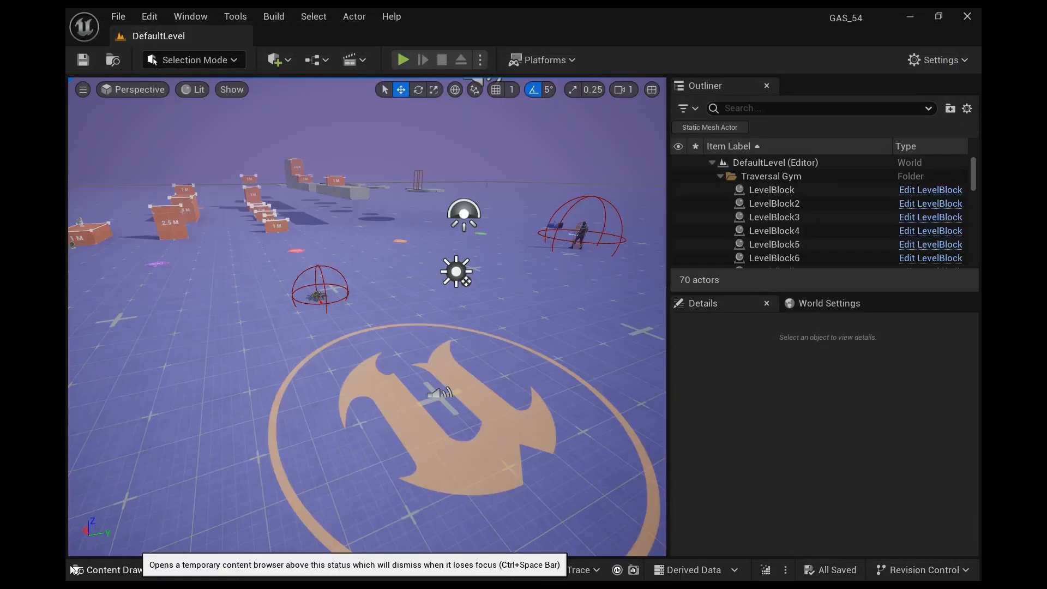
# Switch to the GAS_54 project and open the Bistrot level from the Bistrot folder.
pyautogui.click(71, 569)
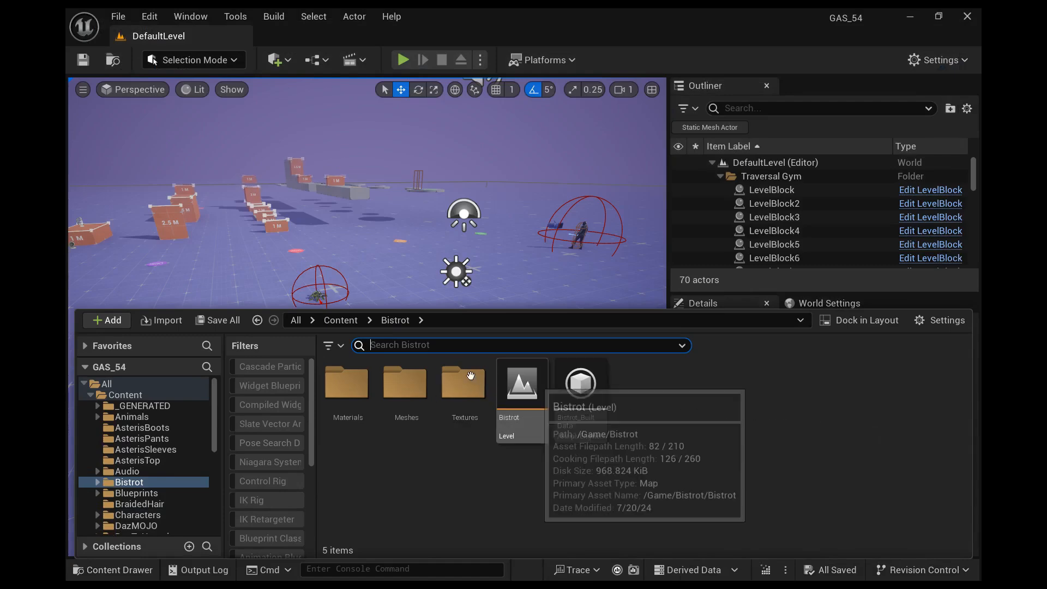
pyautogui.click(522, 392)
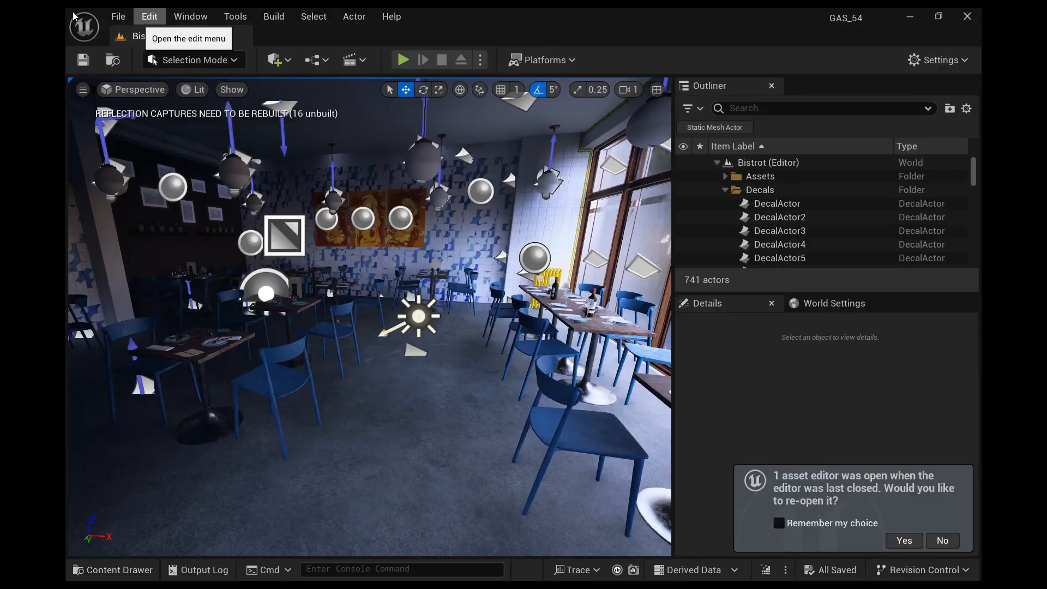
# Open the Rendering section under Engine in the project settings and review its options.
pyautogui.click(149, 17)
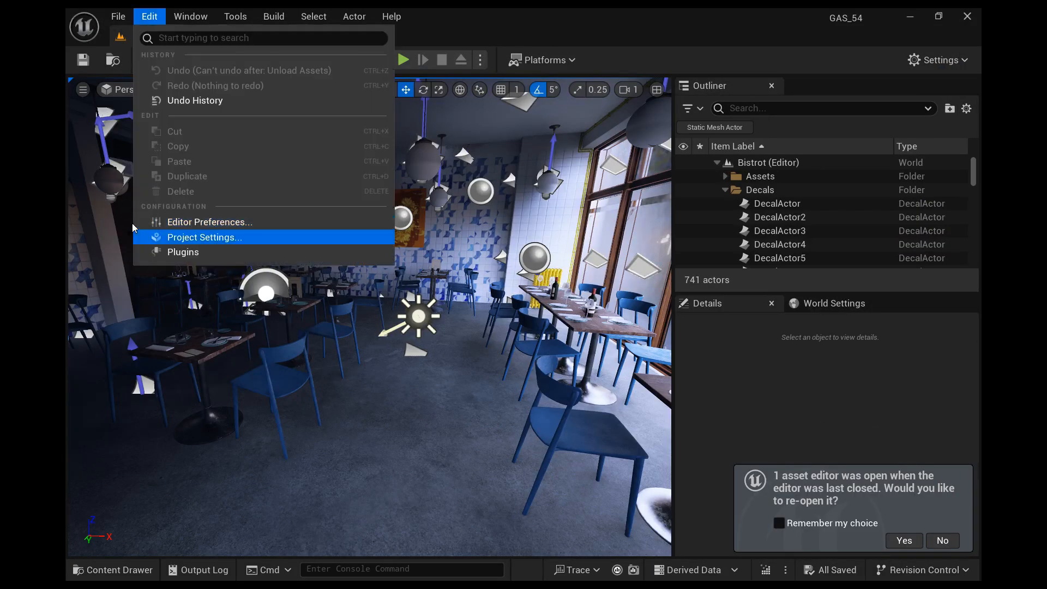
pyautogui.click(201, 237)
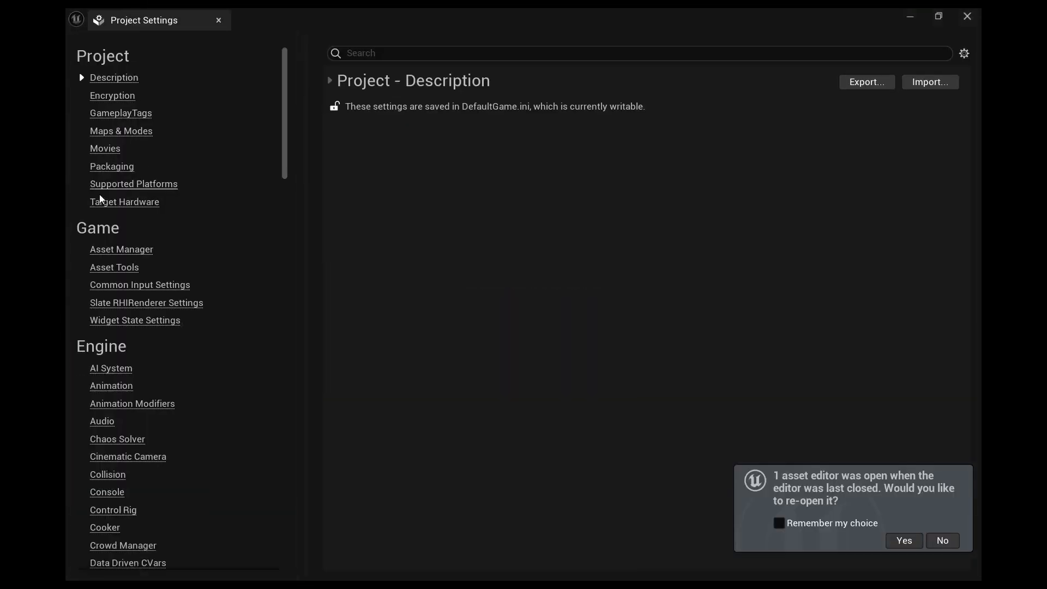
pyautogui.scroll(-10, 101, 199)
pyautogui.scroll(-5, 99, 194)
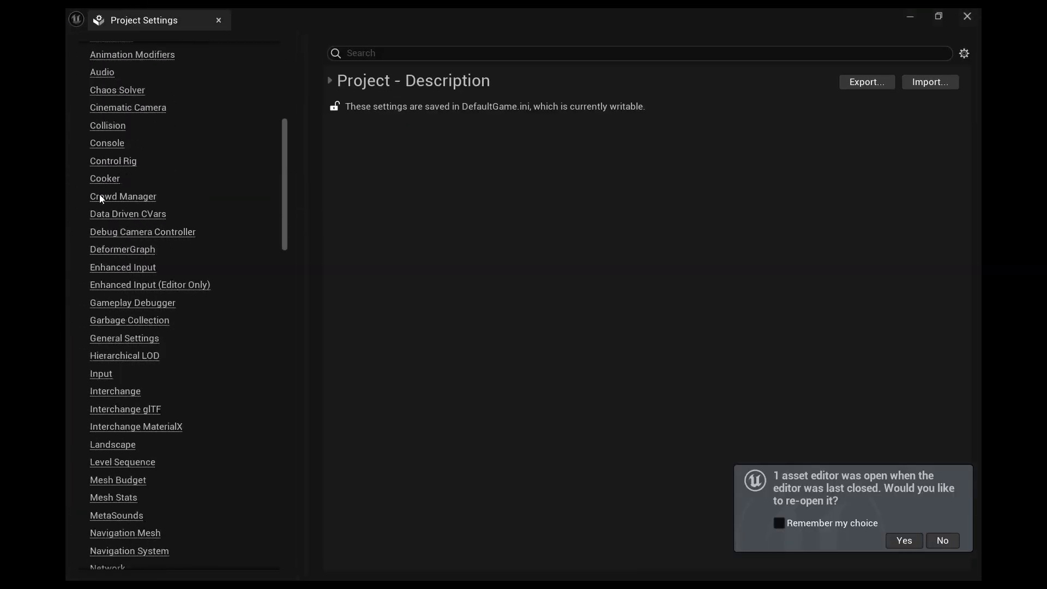
pyautogui.click(112, 473)
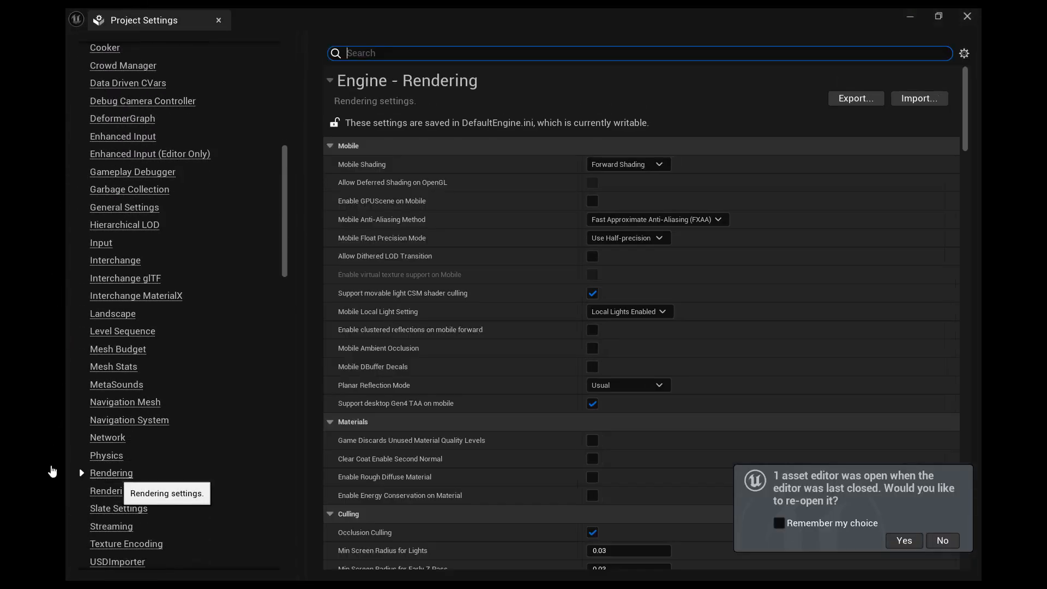
pyautogui.scroll(-8, 369, 207)
pyautogui.scroll(-12, 373, 199)
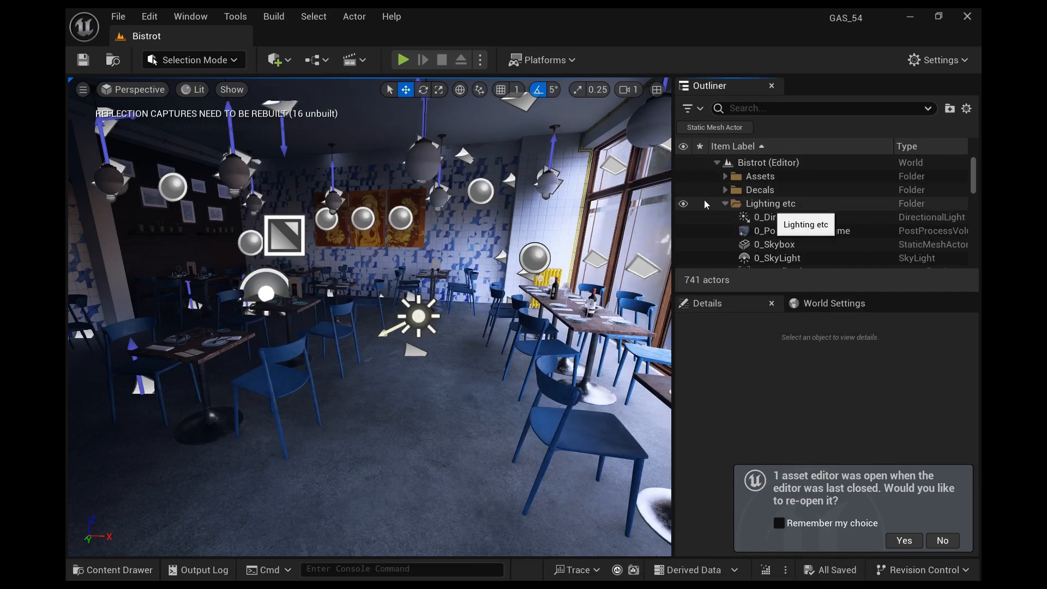
# Set the mobility of 0_DirectionalLight to Movable and check the mobility setting of 0_SkyLight.
pyautogui.click(700, 216)
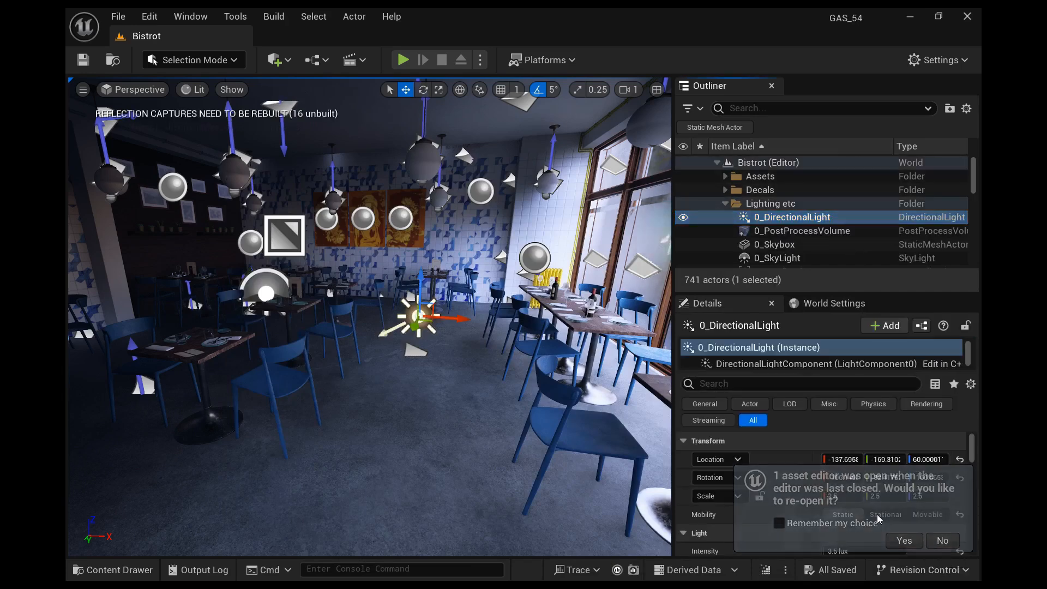
pyautogui.click(927, 514)
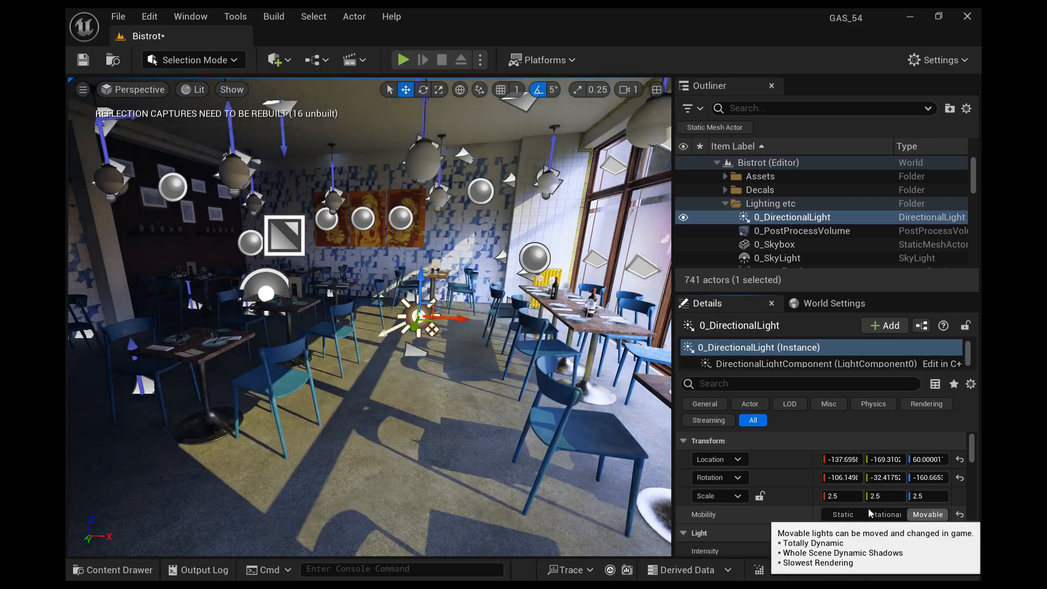
pyautogui.click(757, 258)
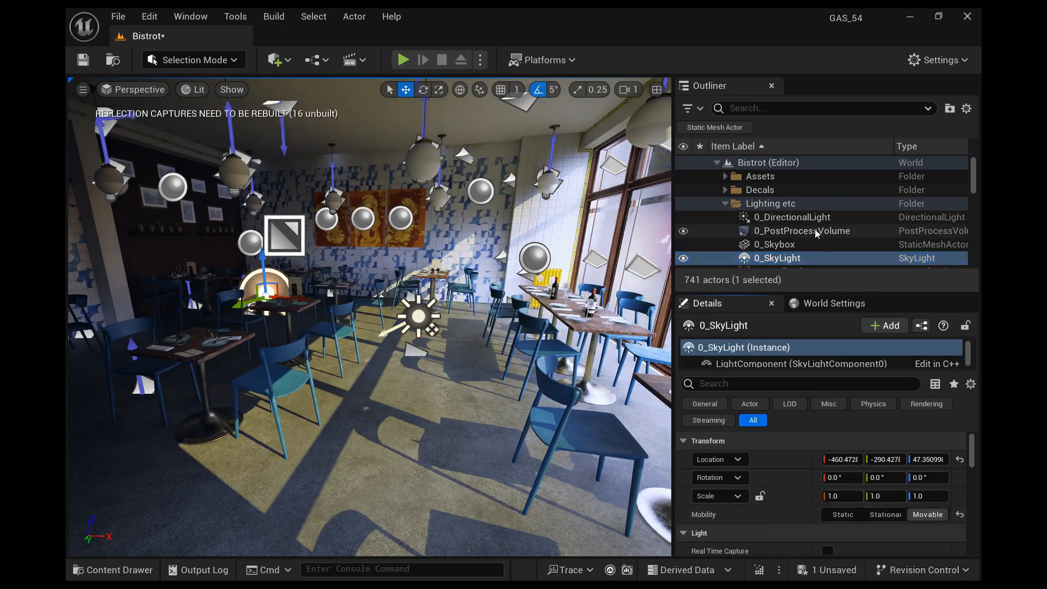
# Set the mobility of LightComponent0 in the BP_Lamp blueprint to Movable and return to the Bistrot level.
pyautogui.scroll(-2, 796, 227)
pyautogui.scroll(-3, 800, 229)
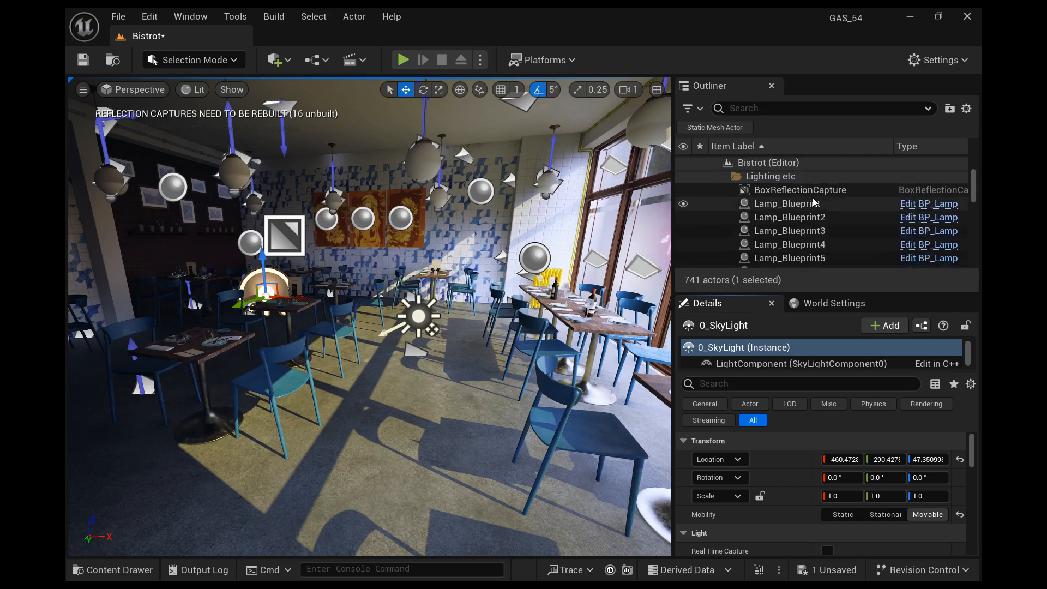
pyautogui.click(854, 203)
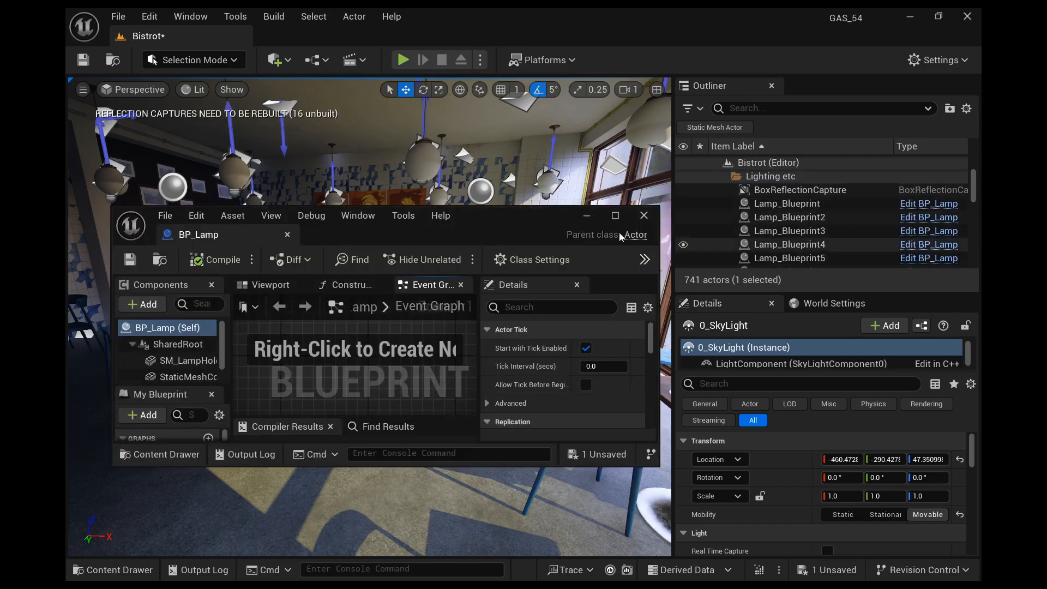
pyautogui.doubleClick(458, 207)
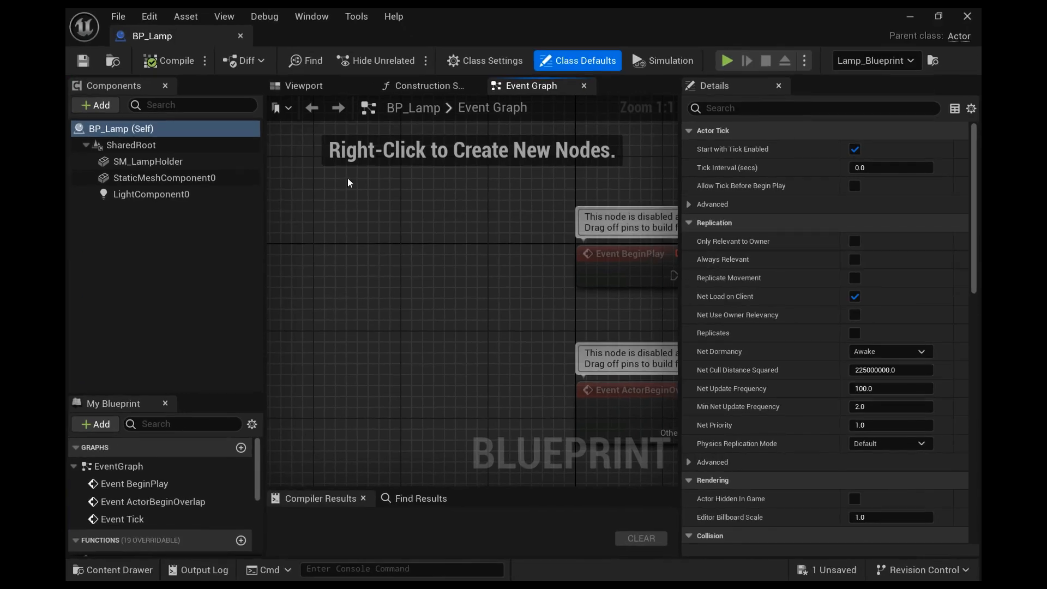
pyautogui.click(151, 193)
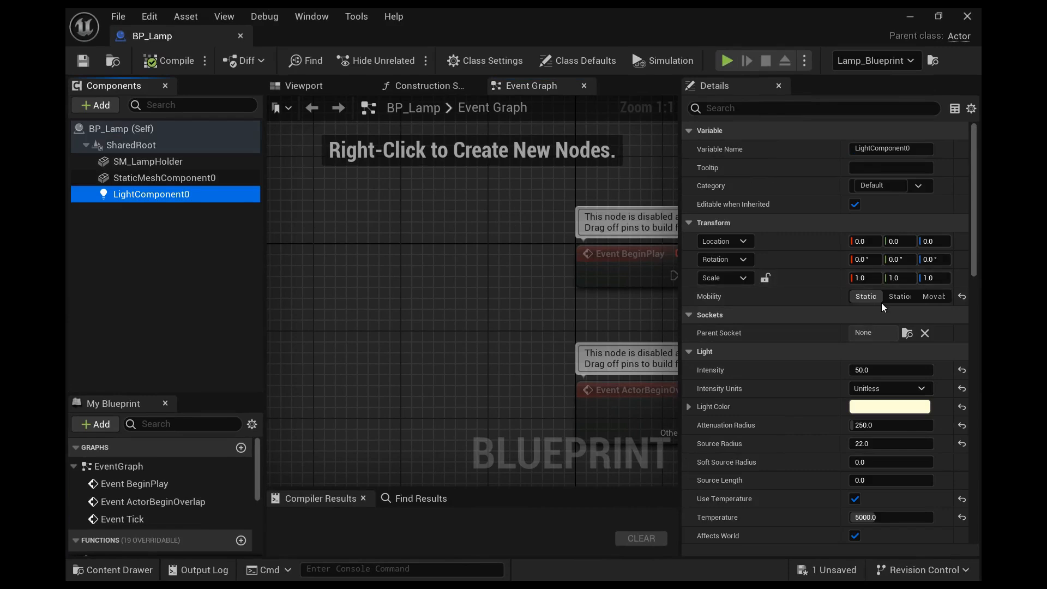
pyautogui.click(934, 296)
pyautogui.moveTo(690, 10); pyautogui.dragTo(499, 287)
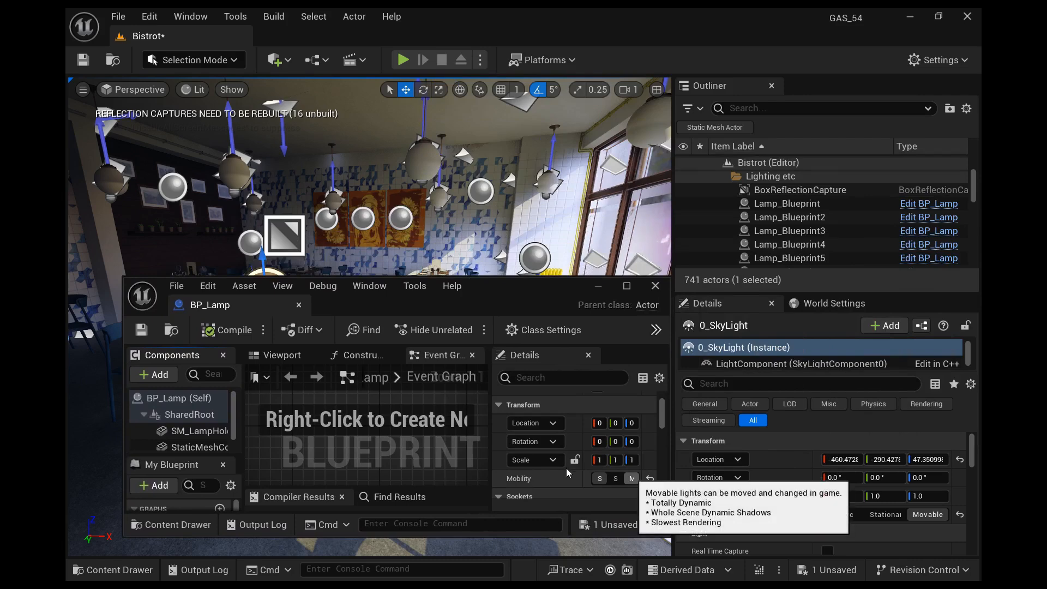
pyautogui.click(631, 479)
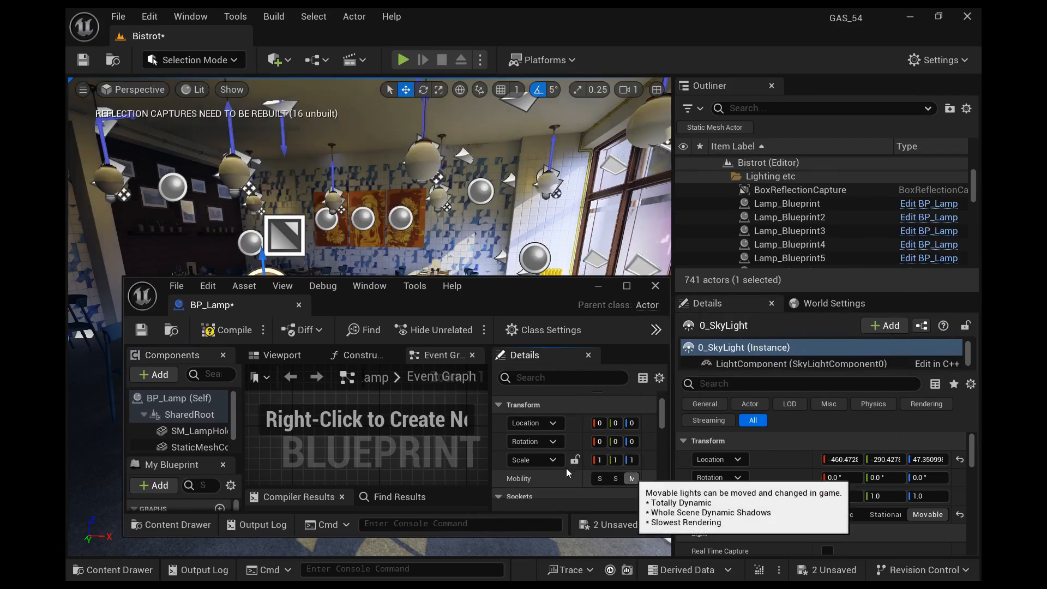
pyautogui.moveTo(672, 458); pyautogui.dragTo(906, 466)
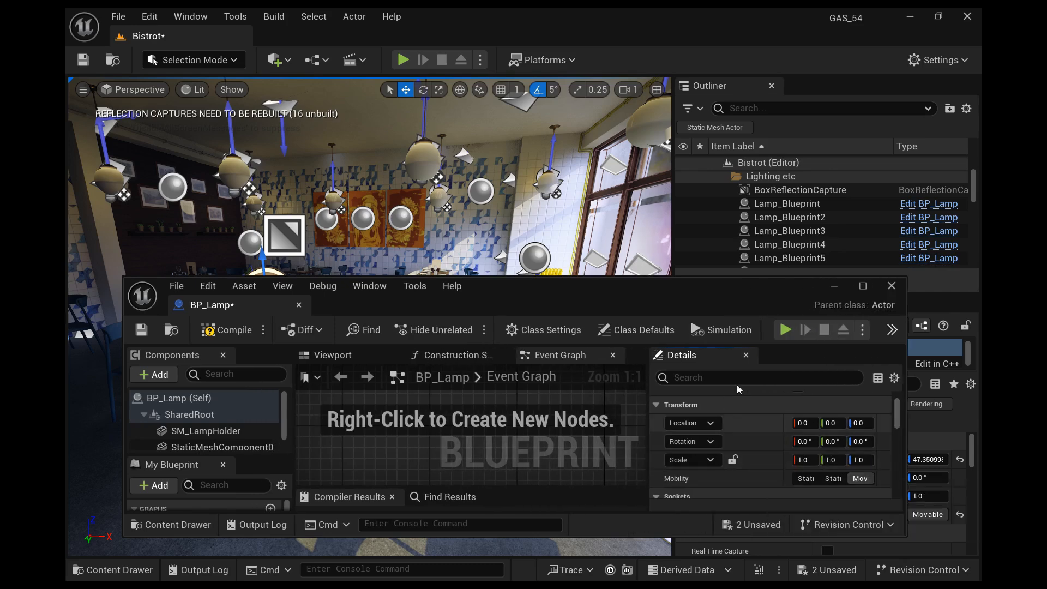
pyautogui.scroll(-2, 779, 463)
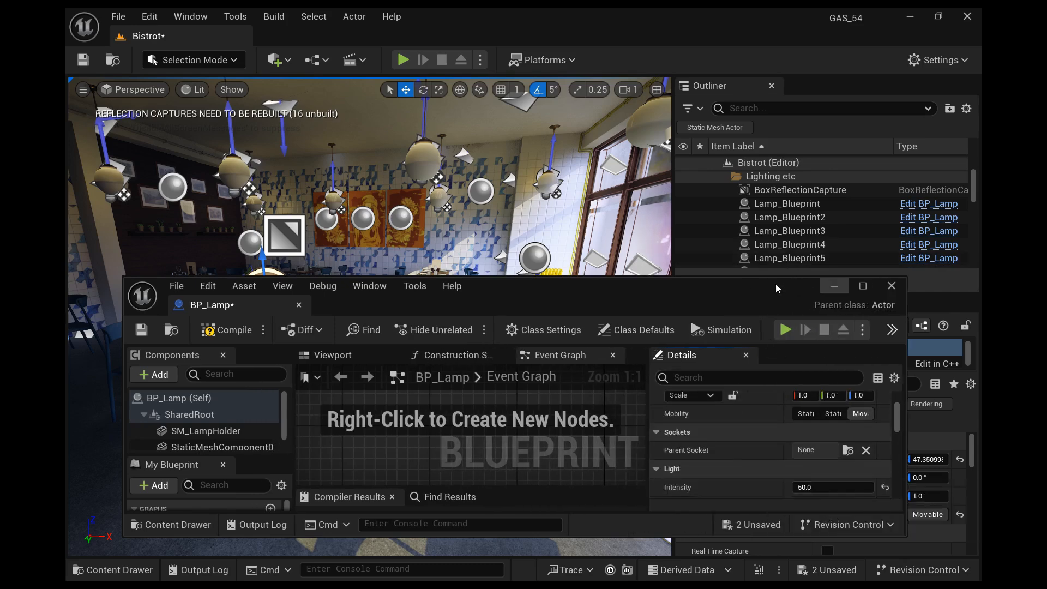
pyautogui.press('super+Down')
# Set the mobility of all point lights from PointLight to PointLight7 to Movable and save the Bistrot level.
pyautogui.scroll(-4, 729, 227)
pyautogui.scroll(-10, 730, 243)
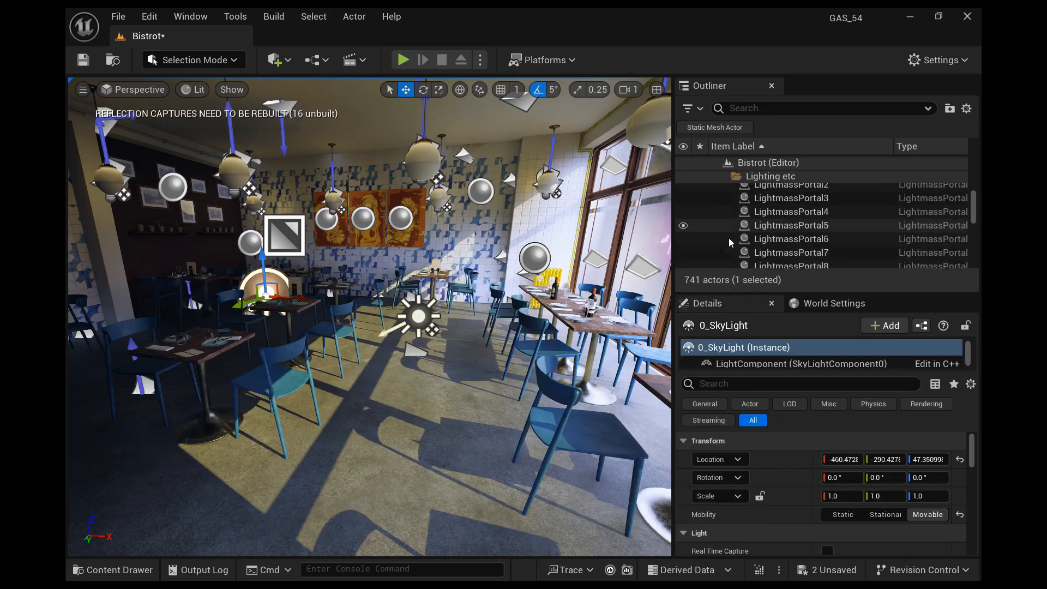
pyautogui.scroll(2, 731, 234)
pyautogui.click(731, 228)
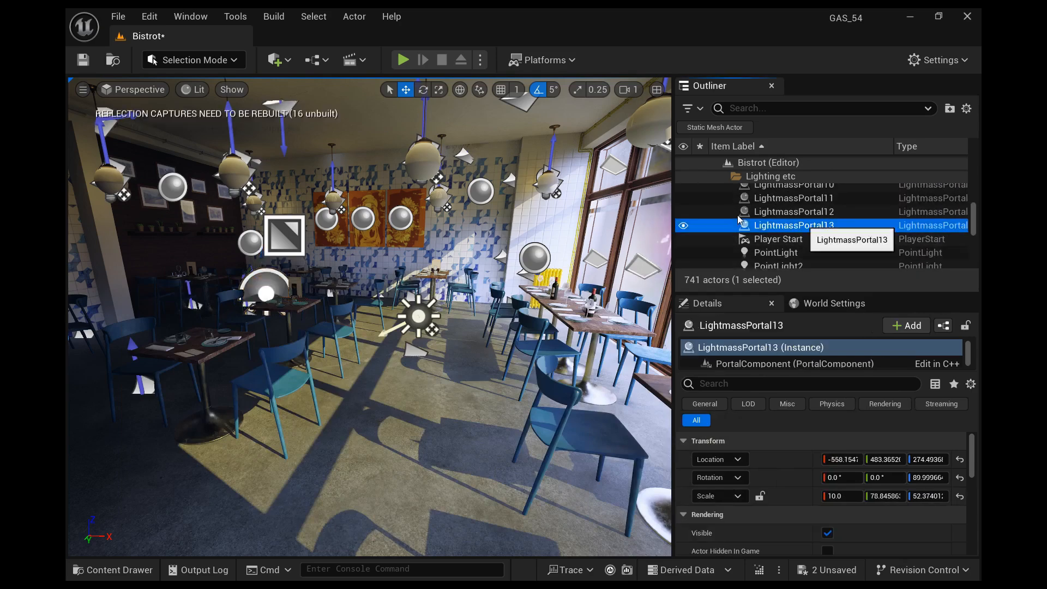
pyautogui.click(734, 241)
pyautogui.scroll(-4, 734, 240)
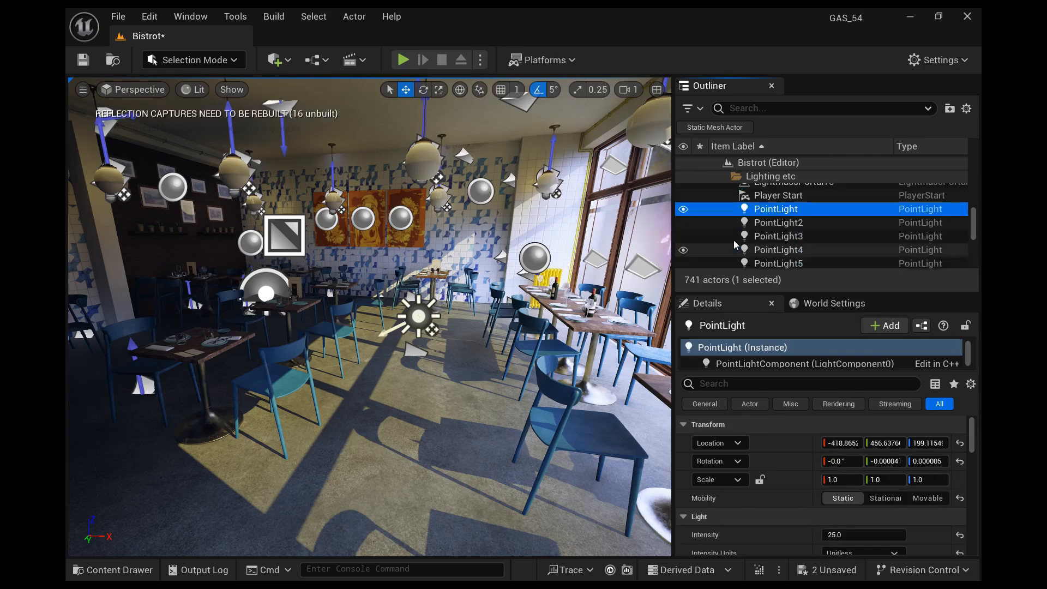
pyautogui.keyDown('shift'); pyautogui.click(750, 206); pyautogui.keyUp('shift')
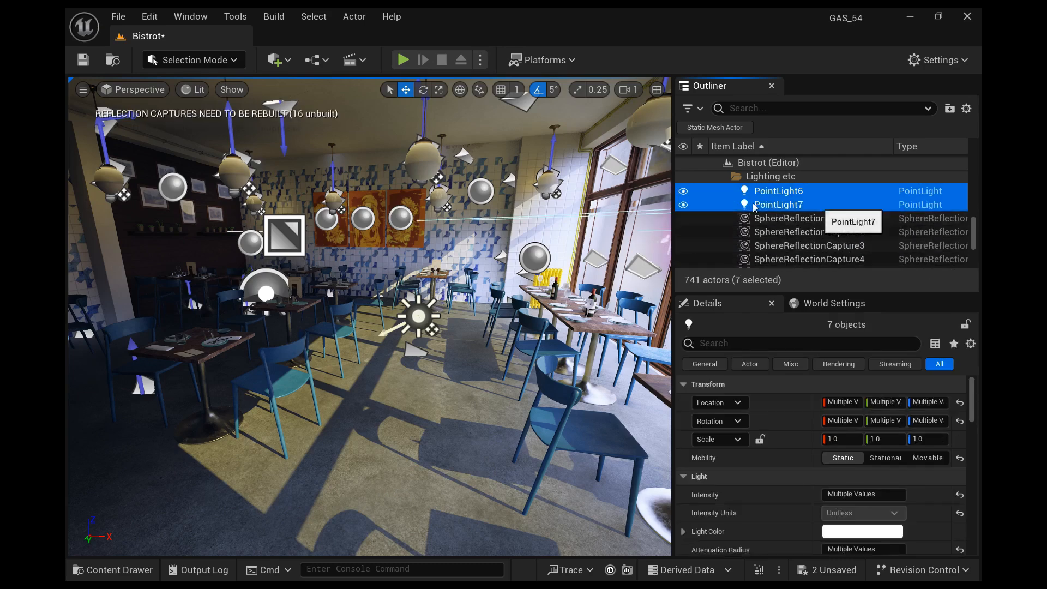
pyautogui.click(855, 447)
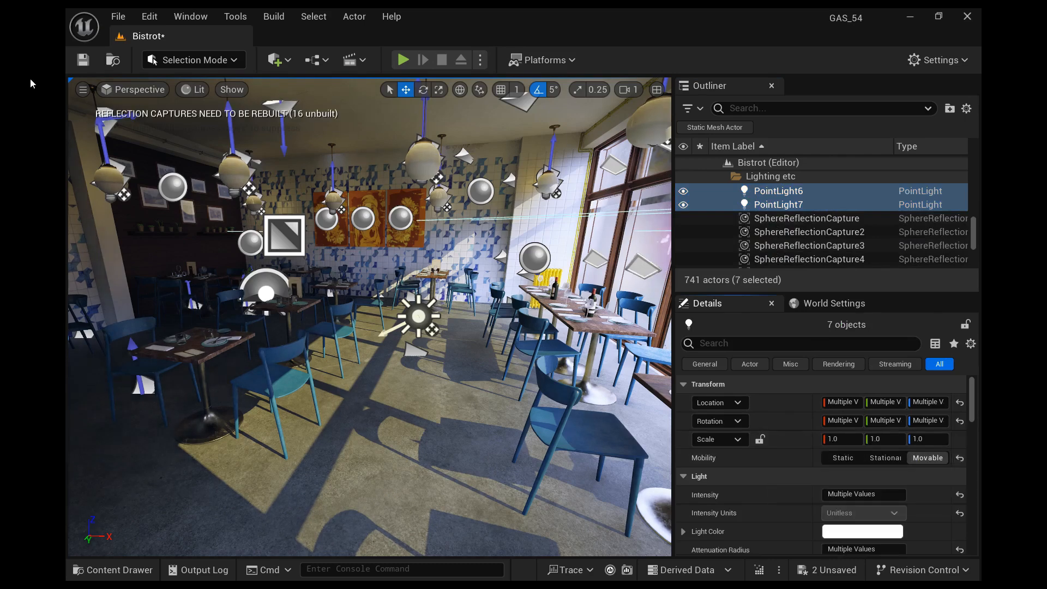
pyautogui.click(83, 59)
# Find 0_PostProcessVolume with the actor search "post", set its Exposure Compensation to 1.5 and clear the search.
pyautogui.click(730, 107)
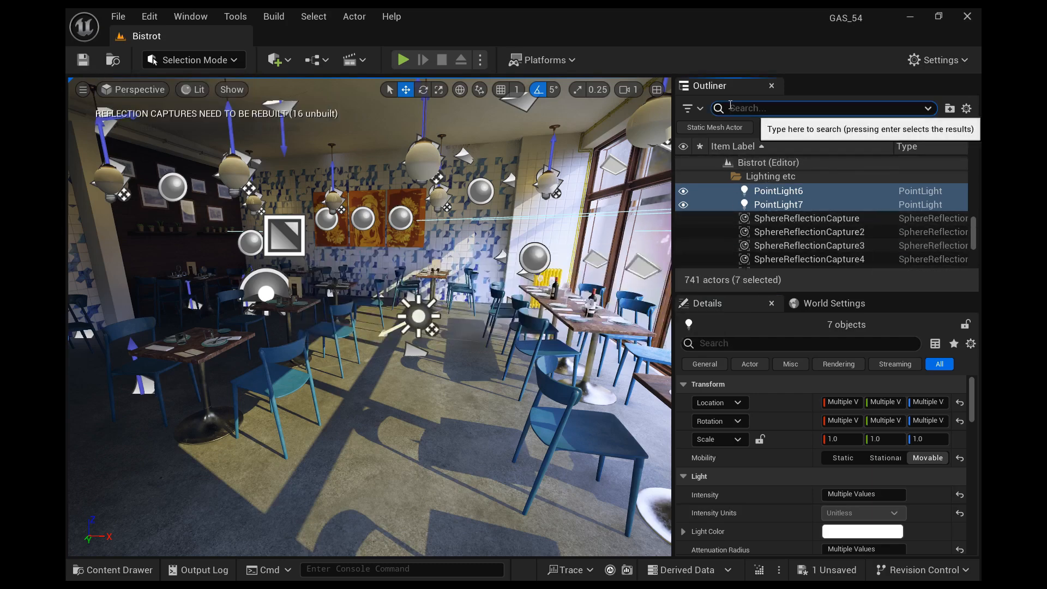
pyautogui.write('post')
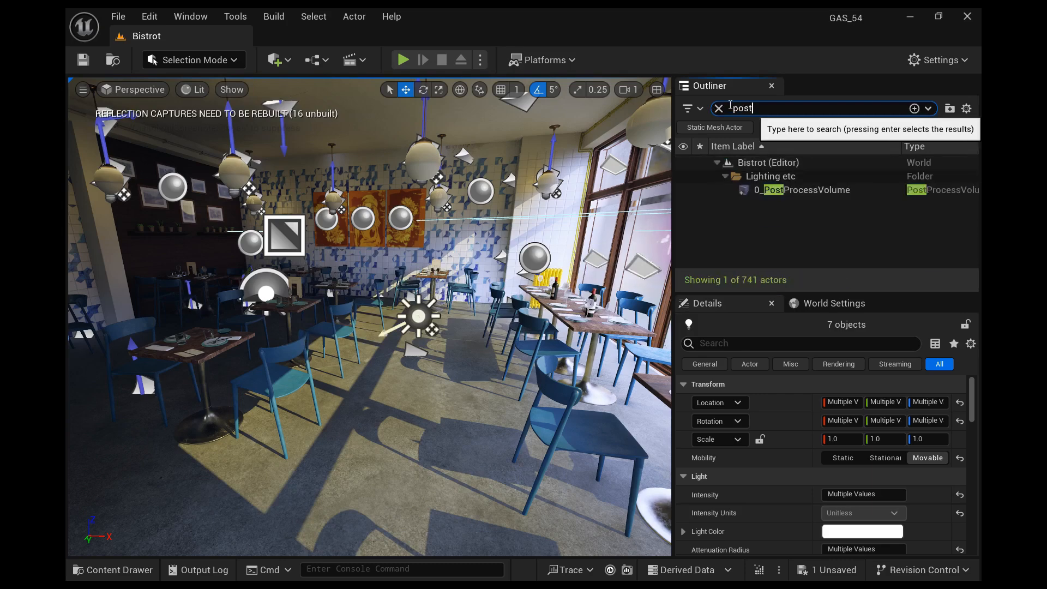
pyautogui.click(725, 188)
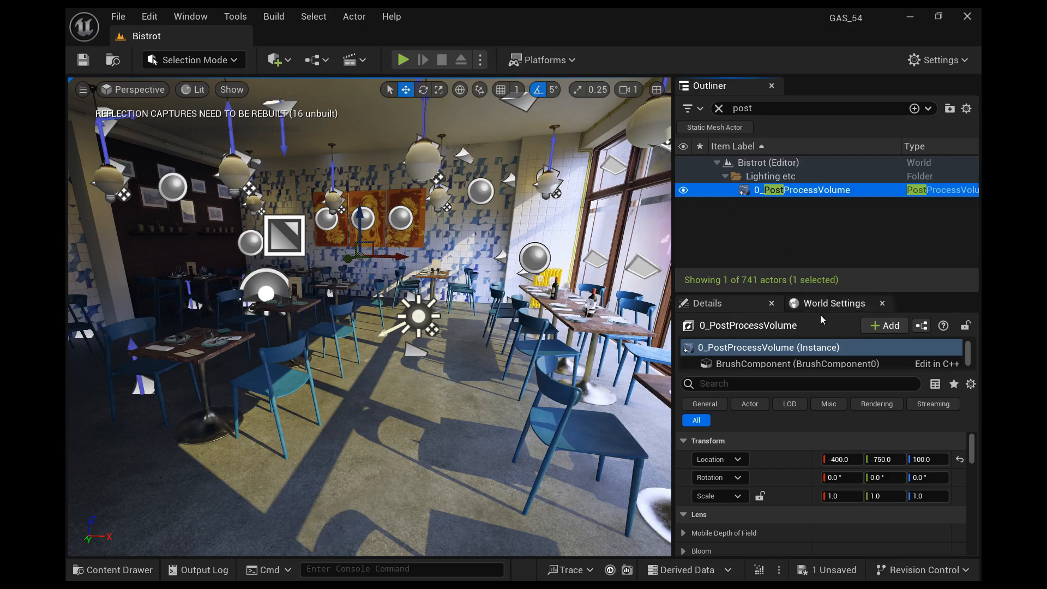
pyautogui.scroll(-5, 730, 464)
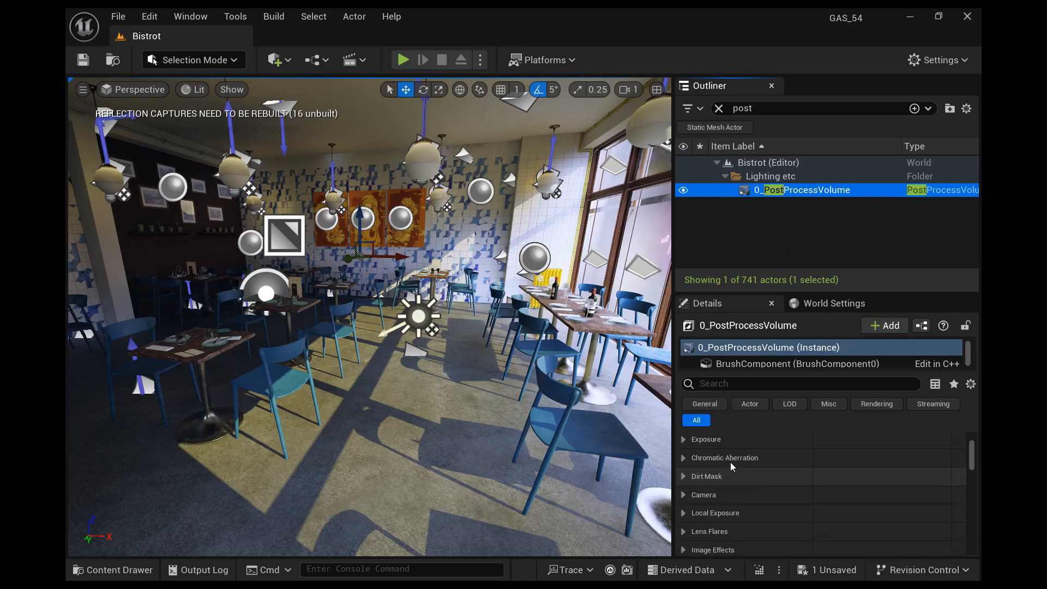
pyautogui.scroll(2, 730, 463)
pyautogui.click(706, 483)
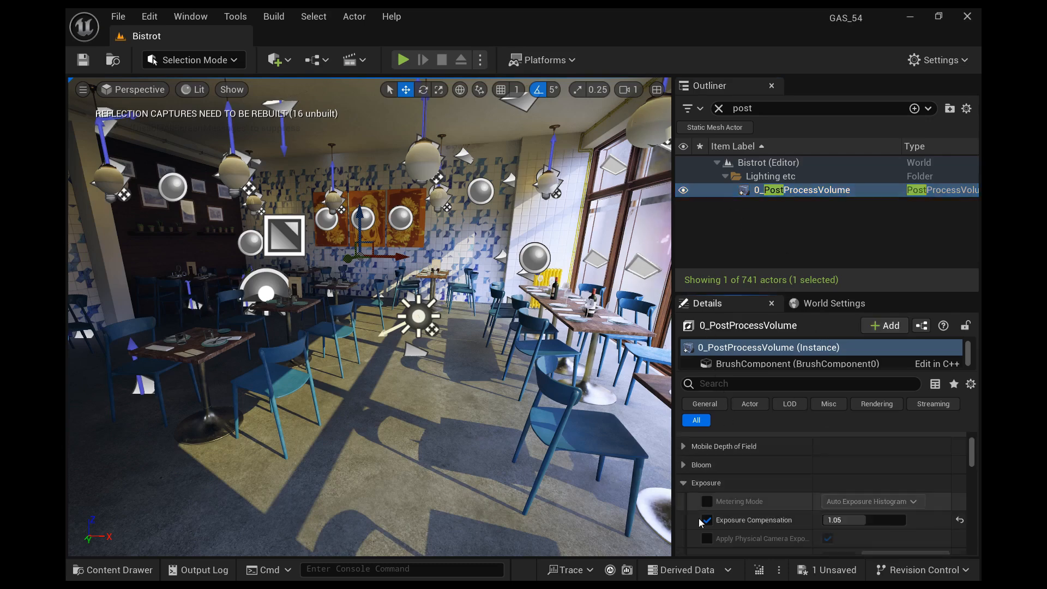
pyautogui.click(821, 516)
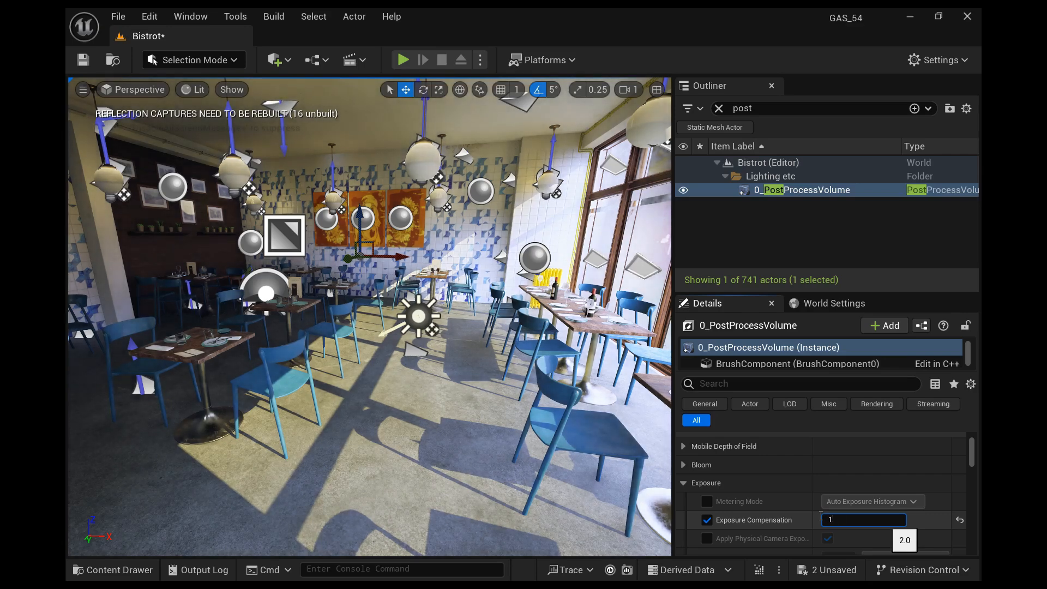
pyautogui.press('Return')
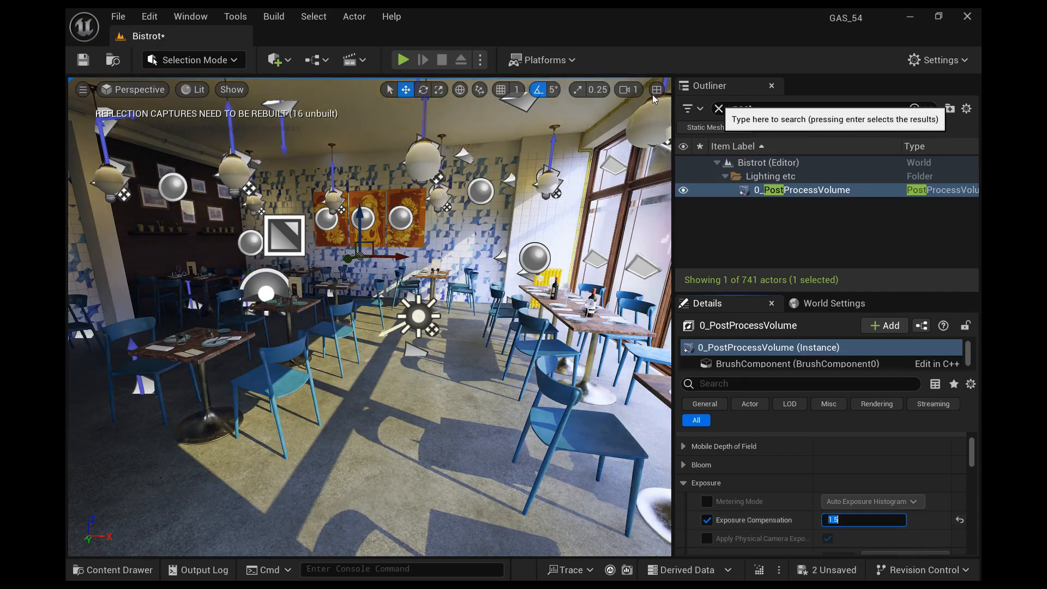
pyautogui.click(718, 109)
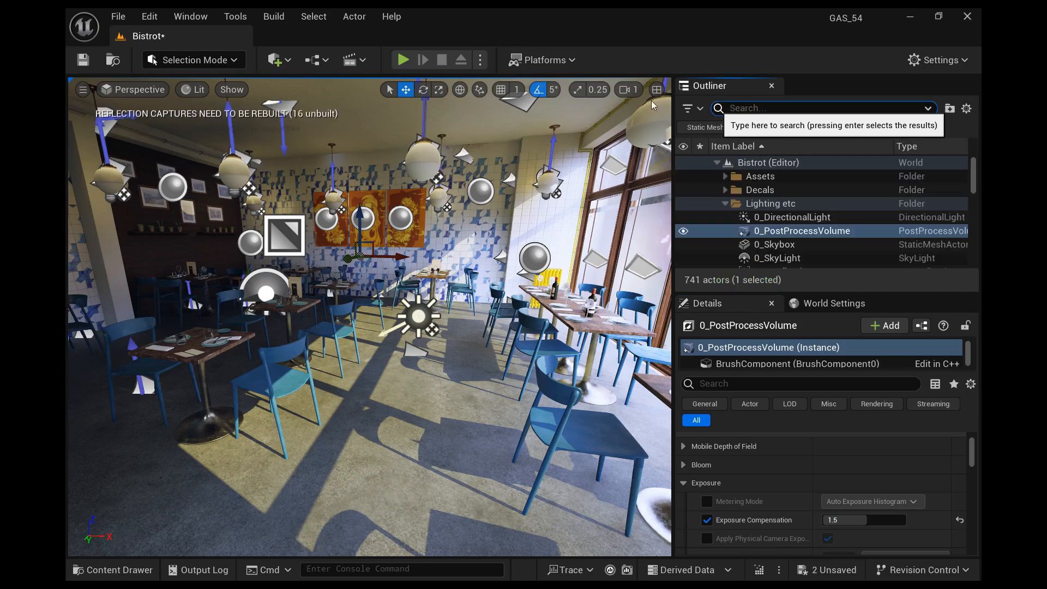
# Select PointLight5, PointLight6 and PointLight7 in the Lighting etc folder and look for them in the restaurant.
pyautogui.scroll(-5, 721, 235)
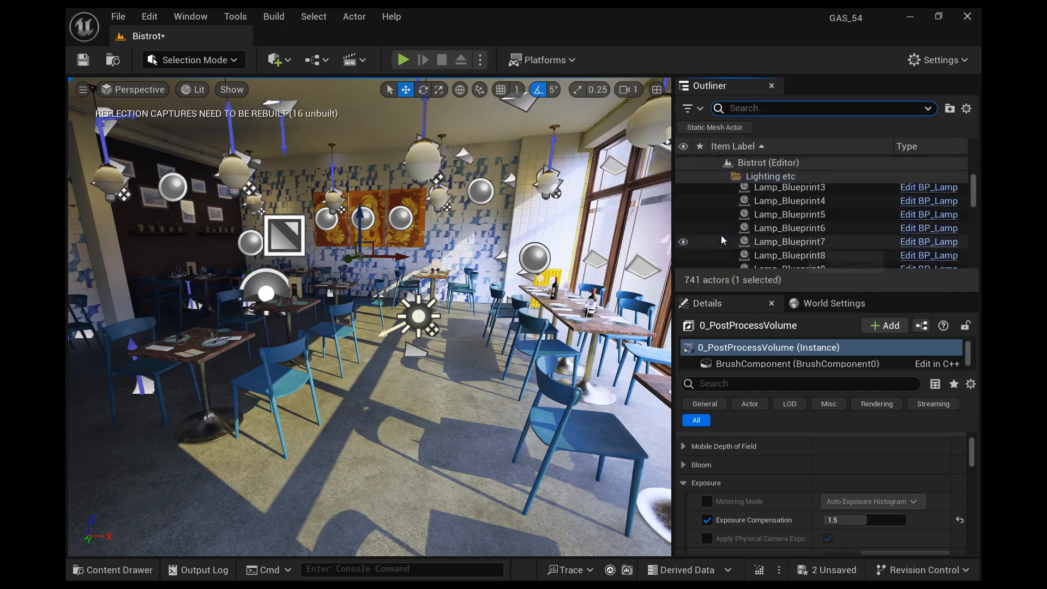
pyautogui.scroll(-10, 721, 235)
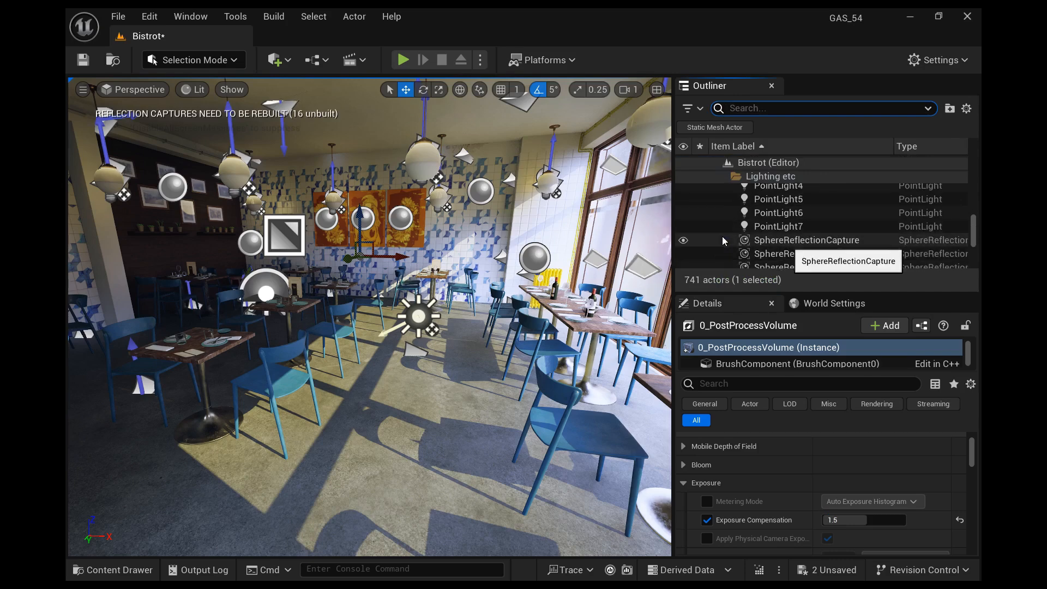
pyautogui.click(736, 224)
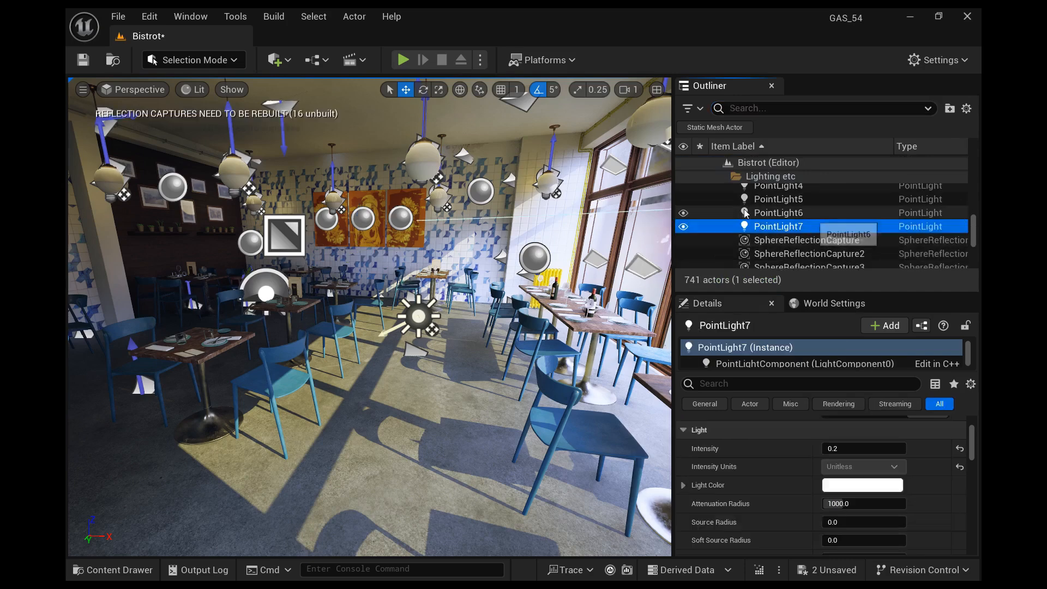
pyautogui.keyDown('shift'); pyautogui.click(746, 212); pyautogui.keyUp('shift')
pyautogui.keyDown('shift'); pyautogui.click(750, 198); pyautogui.keyUp('shift')
pyautogui.scroll(1, 801, 414)
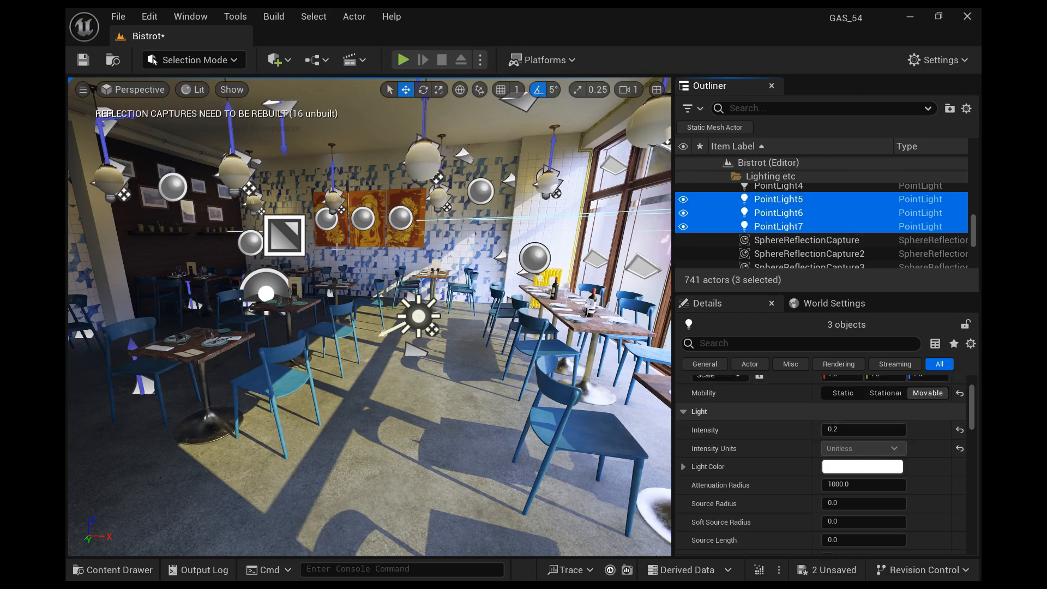
pyautogui.moveTo(336, 256)
pyautogui.mouseDown(button='right')
pyautogui.moveTo(257, 228)
pyautogui.moveTo(338, 238)
pyautogui.mouseUp(button='right')
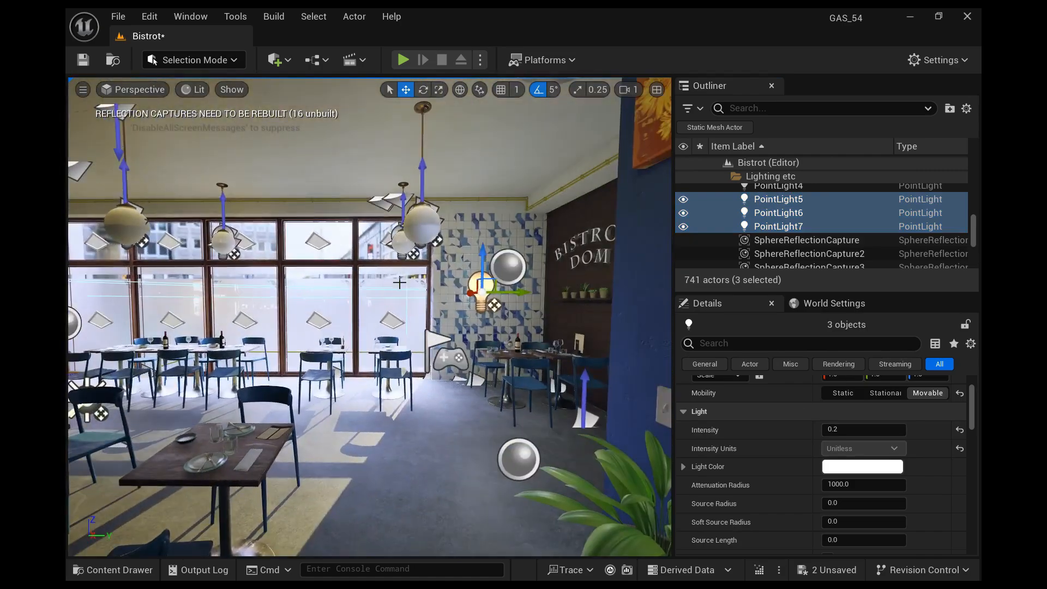
# Select PointLight5 near the Bistrot sign wall, set its intensity to 2 and inspect the lighting across the room.
pyautogui.click(478, 282)
pyautogui.moveTo(478, 282); pyautogui.dragTo(344, 284, button='right')
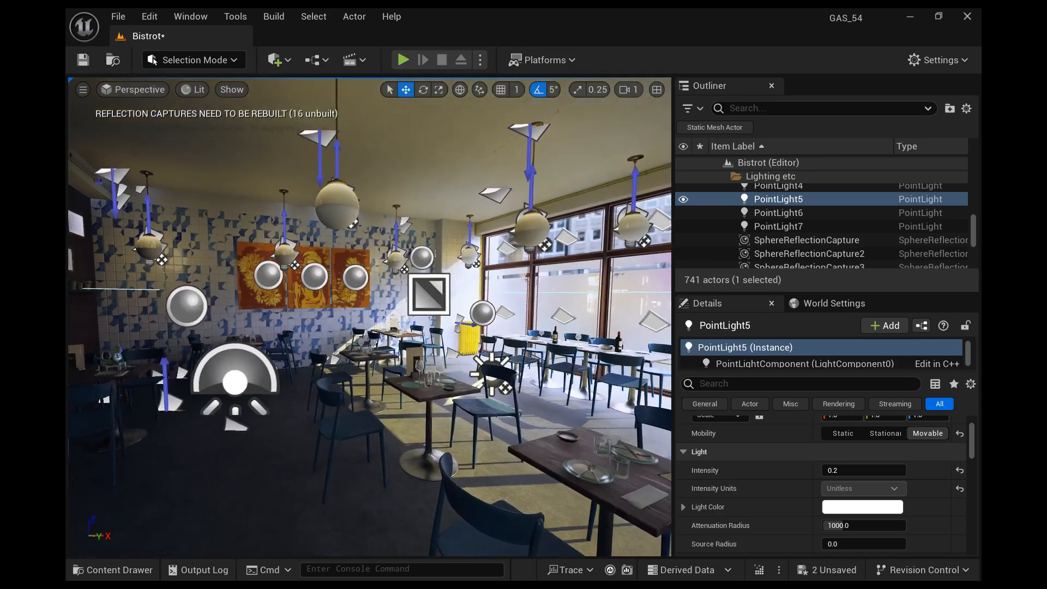
pyautogui.moveTo(543, 314); pyautogui.dragTo(546, 314, button='right')
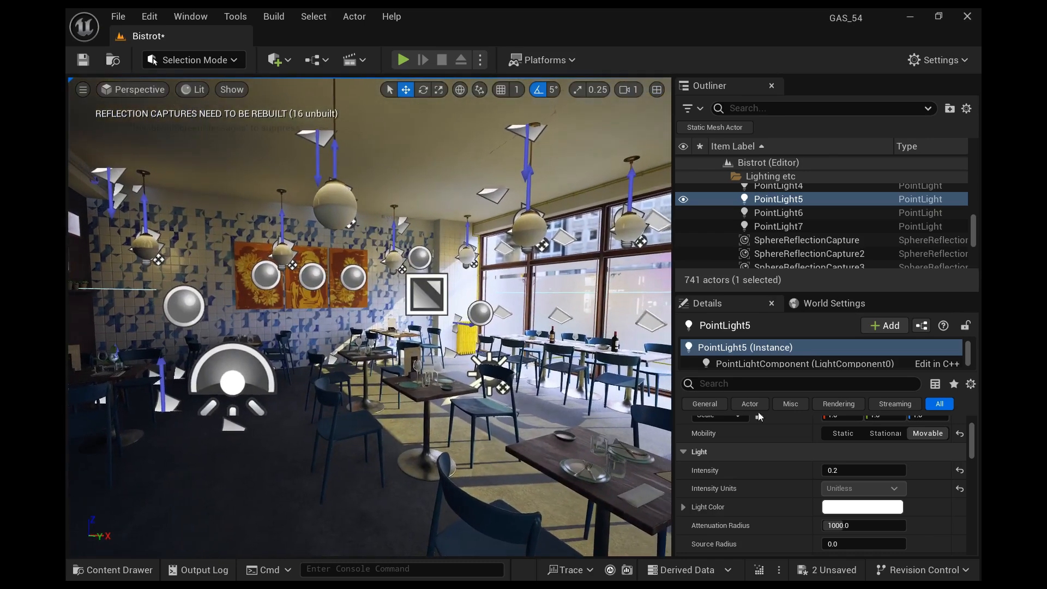
pyautogui.click(859, 470)
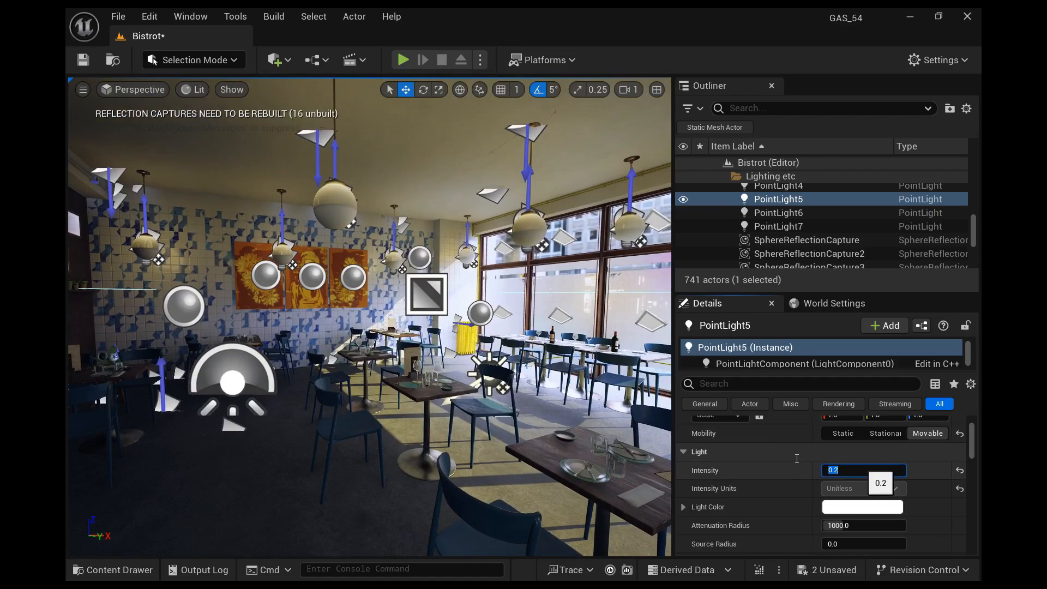
pyautogui.write('2')
pyautogui.press('Return')
pyautogui.press('f')
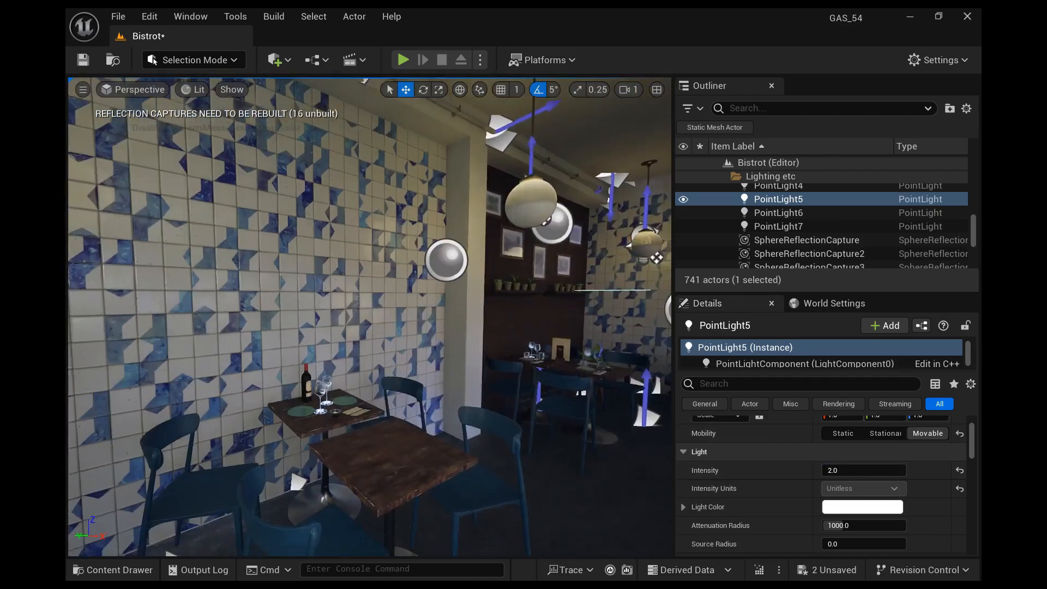
pyautogui.moveTo(415, 317)
pyautogui.mouseDown(button='right')
pyautogui.moveTo(567, 314)
pyautogui.moveTo(447, 292)
pyautogui.moveTo(262, 295)
pyautogui.mouseUp(button='right')
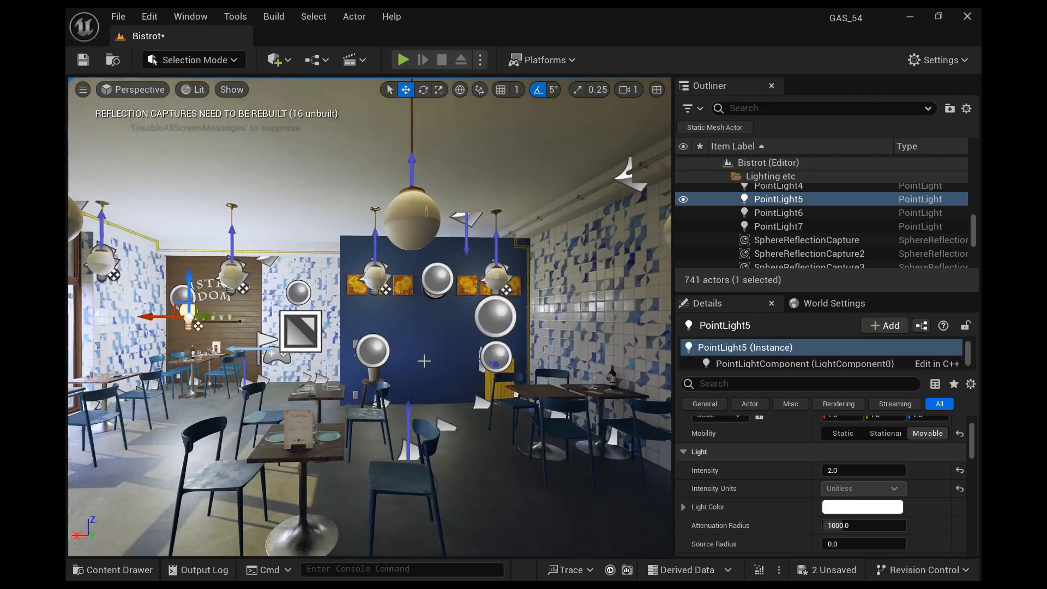
# Check where PointLight6 and PointLight7 sit, reselect PointLight5 and duplicate it across the room beside the yellow radiator.
pyautogui.click(683, 210)
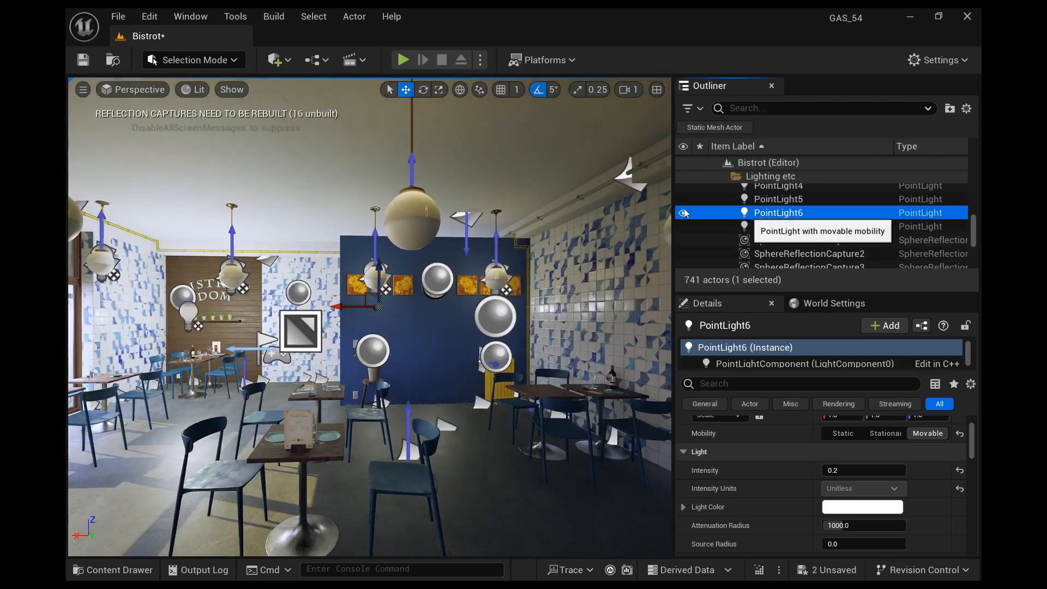
pyautogui.click(689, 222)
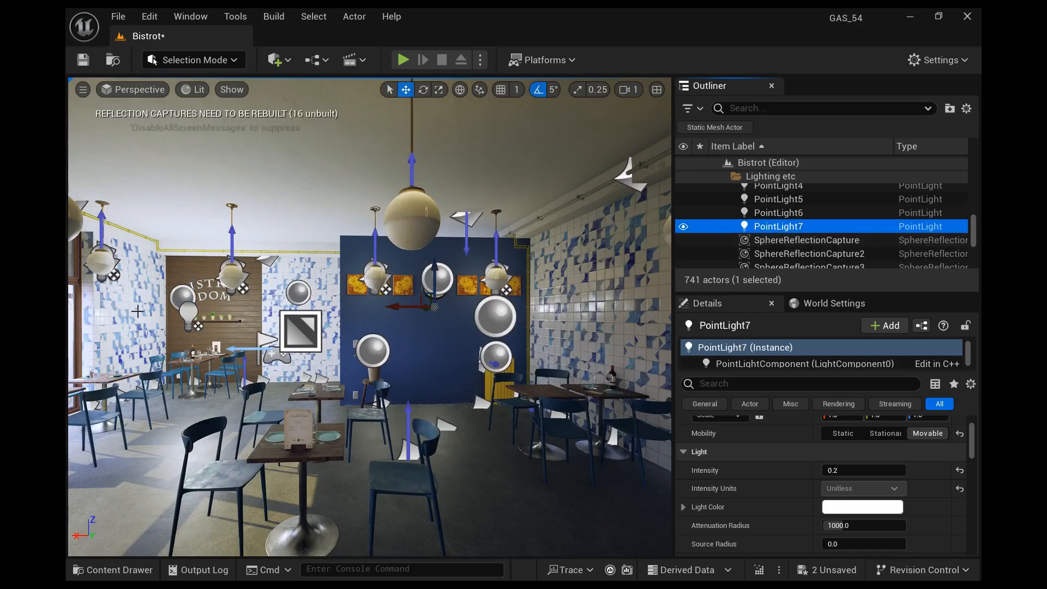
pyautogui.click(189, 314)
pyautogui.moveTo(188, 313)
pyautogui.mouseDown(button='right')
pyautogui.moveTo(82, 316)
pyautogui.moveTo(185, 303)
pyautogui.mouseUp(button='right')
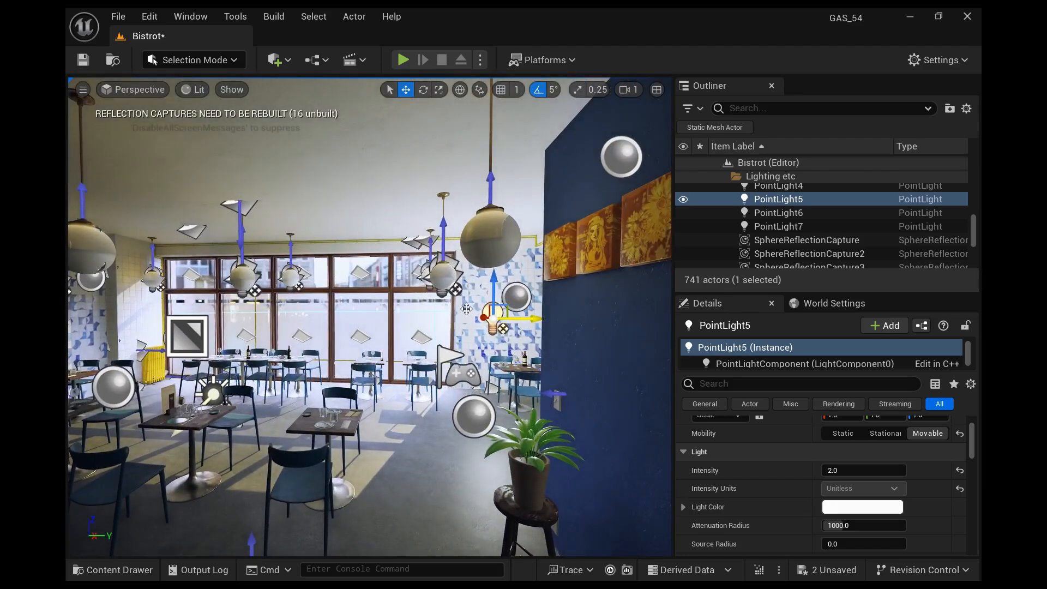
pyautogui.keyDown('alt'); pyautogui.moveTo(528, 318); pyautogui.dragTo(158, 322); pyautogui.keyUp('alt')
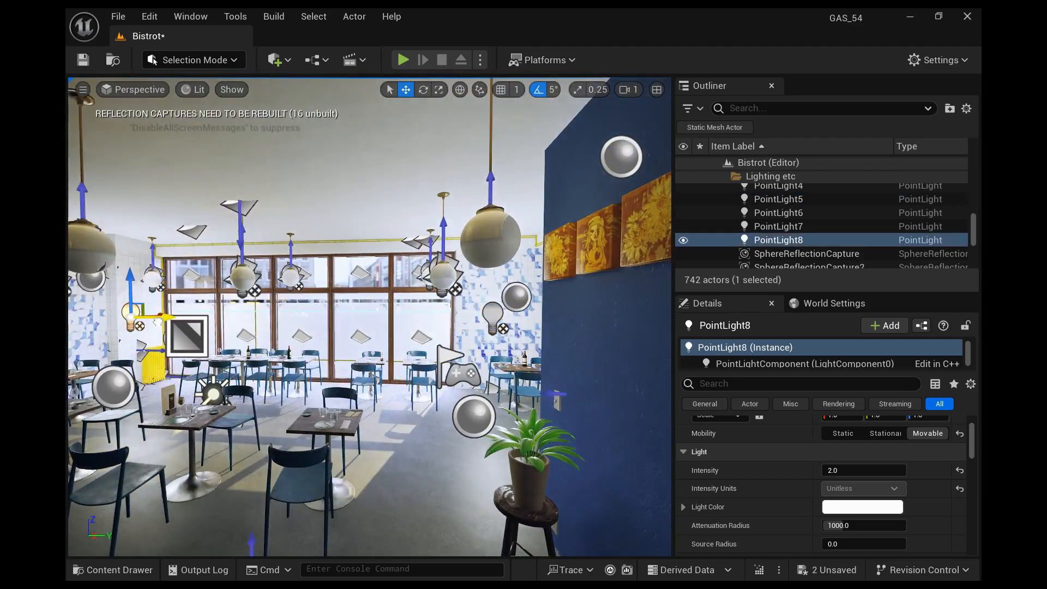
# Move the duplicated point light across the room to the back corner, above the potted plant by the wooden wall.
pyautogui.moveTo(158, 313)
pyautogui.mouseDown(button='right')
pyautogui.moveTo(125, 311)
pyautogui.moveTo(155, 306)
pyautogui.mouseUp(button='right')
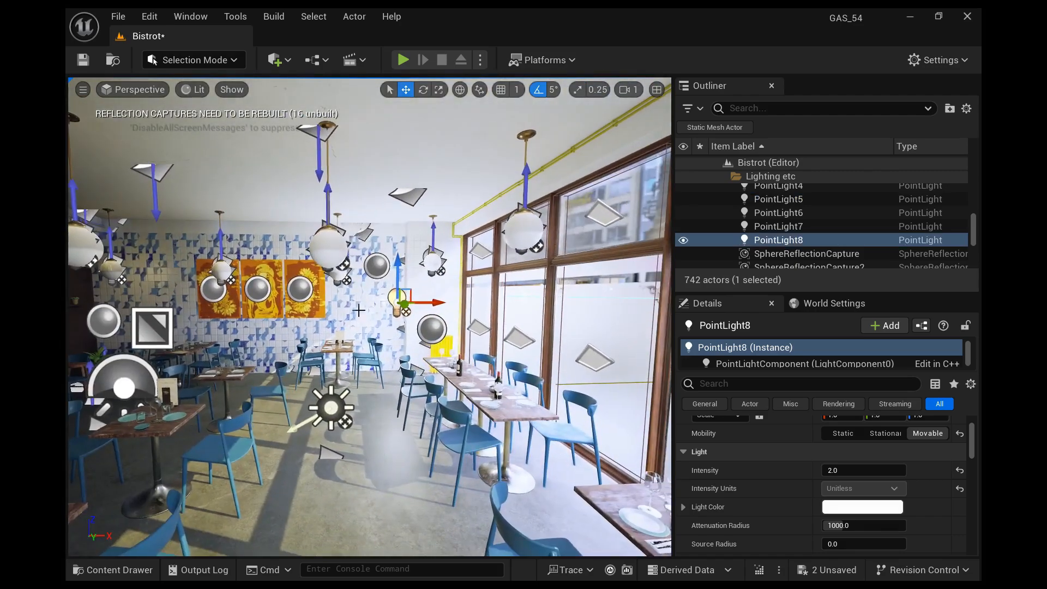
pyautogui.moveTo(436, 302); pyautogui.dragTo(195, 310)
pyautogui.moveTo(160, 298); pyautogui.dragTo(118, 302, button='right')
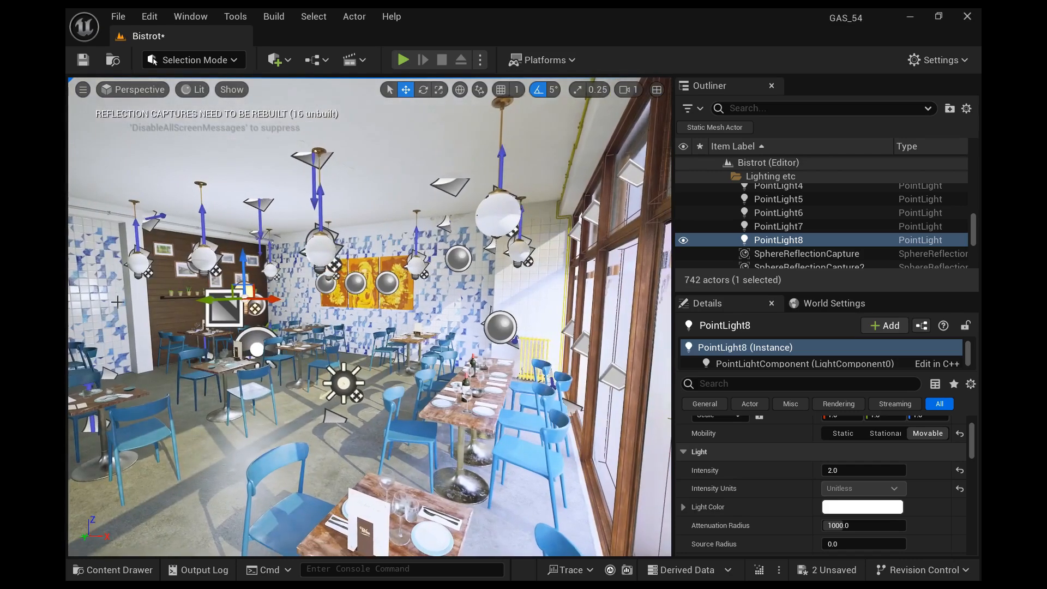
pyautogui.moveTo(265, 299); pyautogui.dragTo(286, 300)
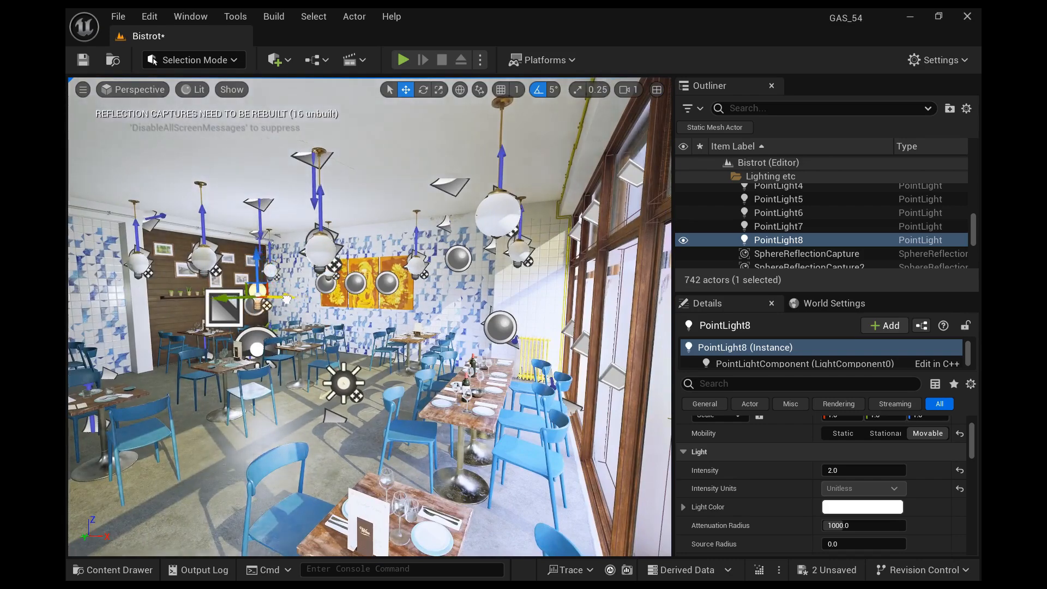
pyautogui.press('w')
pyautogui.moveTo(222, 273)
pyautogui.mouseDown(button='right')
pyautogui.moveTo(204, 268)
pyautogui.moveTo(213, 289)
pyautogui.moveTo(222, 272)
pyautogui.mouseUp(button='right')
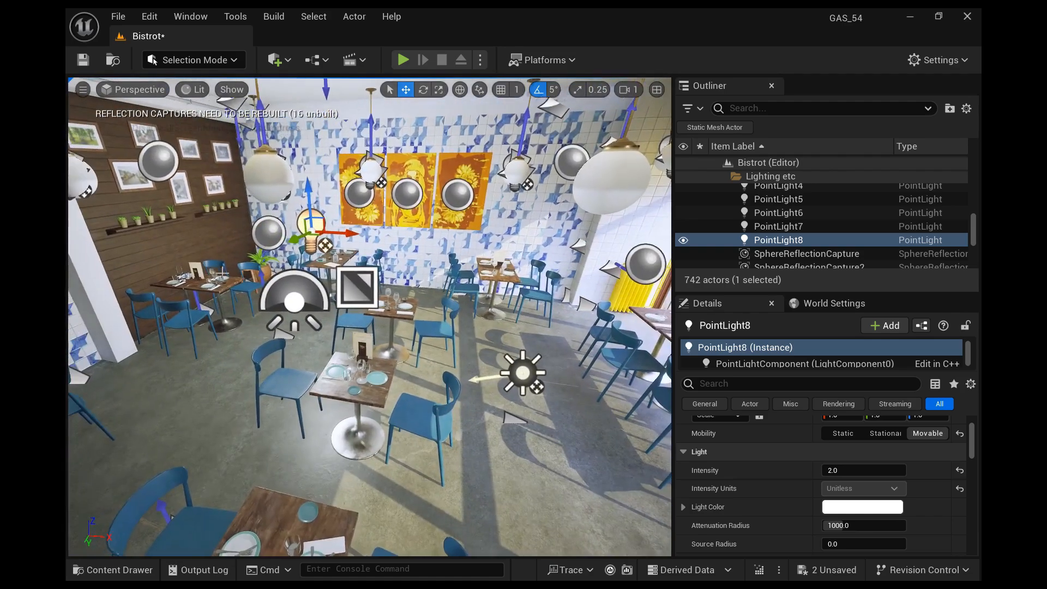
pyautogui.moveTo(259, 220); pyautogui.dragTo(213, 227)
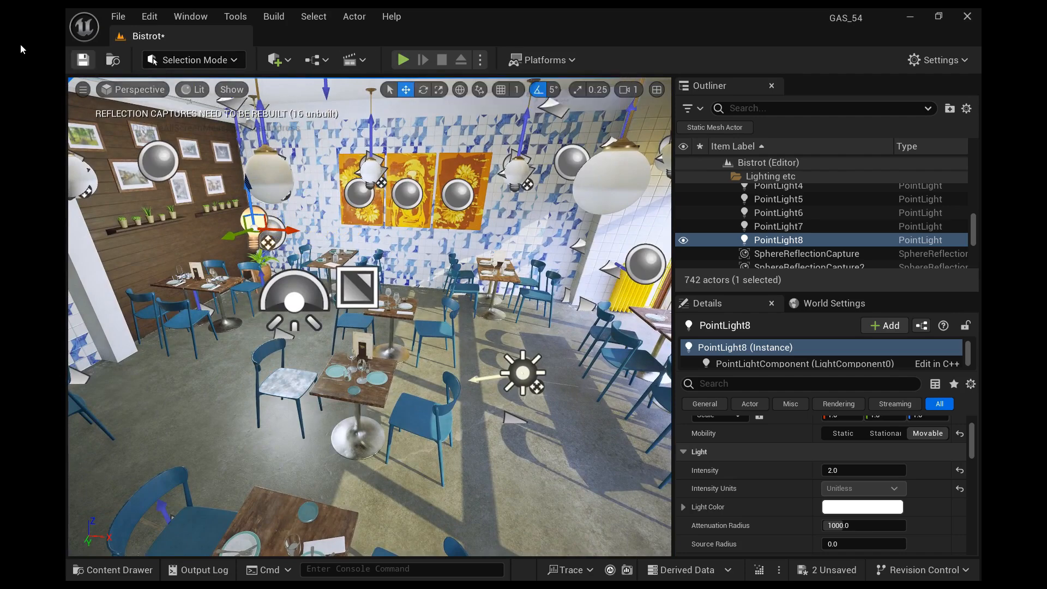
# Save the Bistrot level and build its reflection captures.
pyautogui.hotkey('ctrl', 's')
pyautogui.click(273, 19)
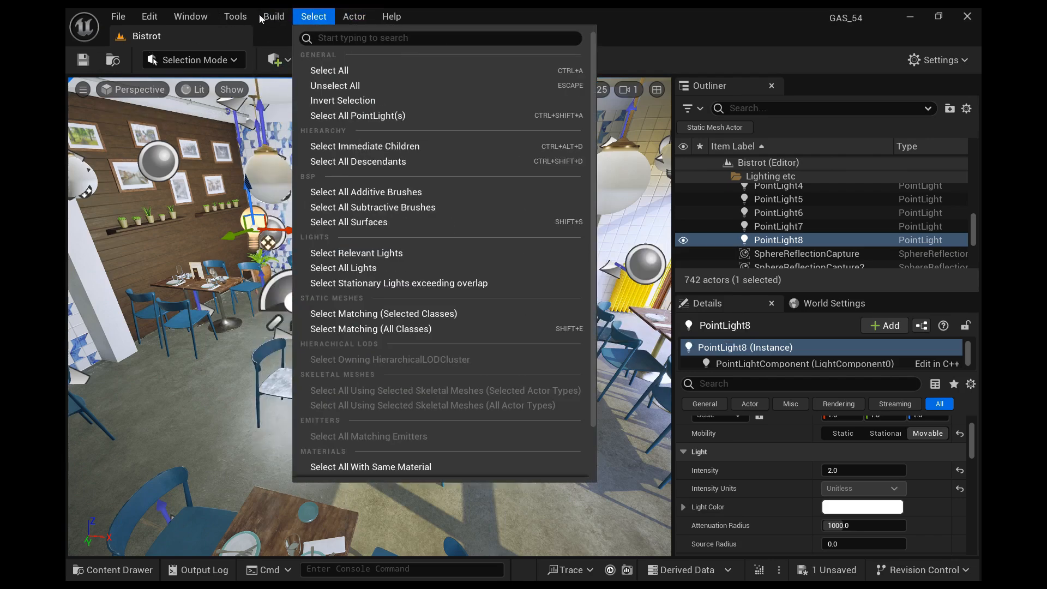
pyautogui.moveTo(274, 17)
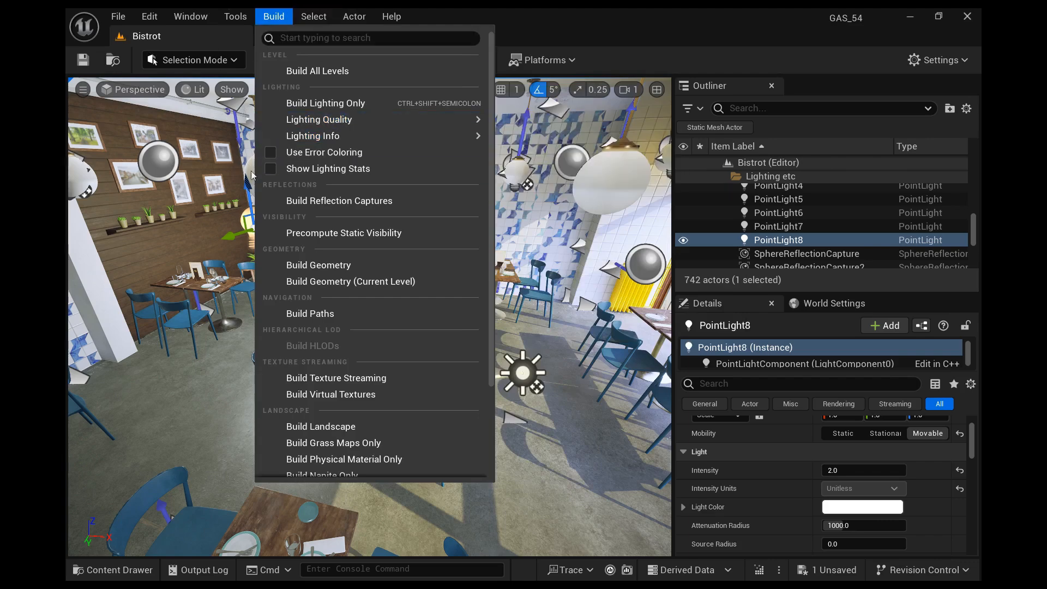
pyautogui.click(258, 199)
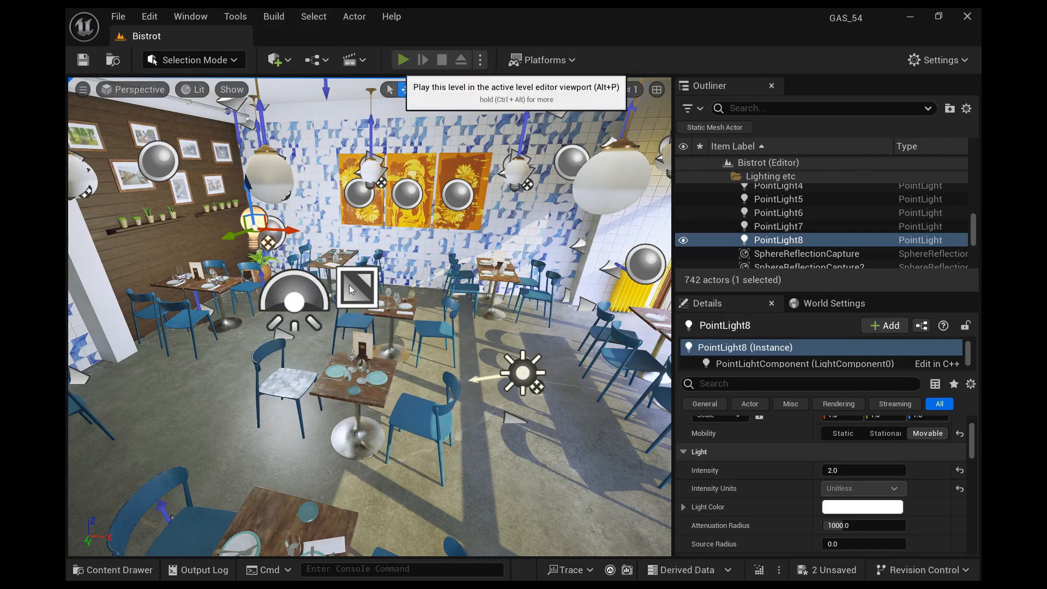
# Play the Bistrot level in full screen and back away to view the whole restaurant.
pyautogui.hotkey('alt', 'p')
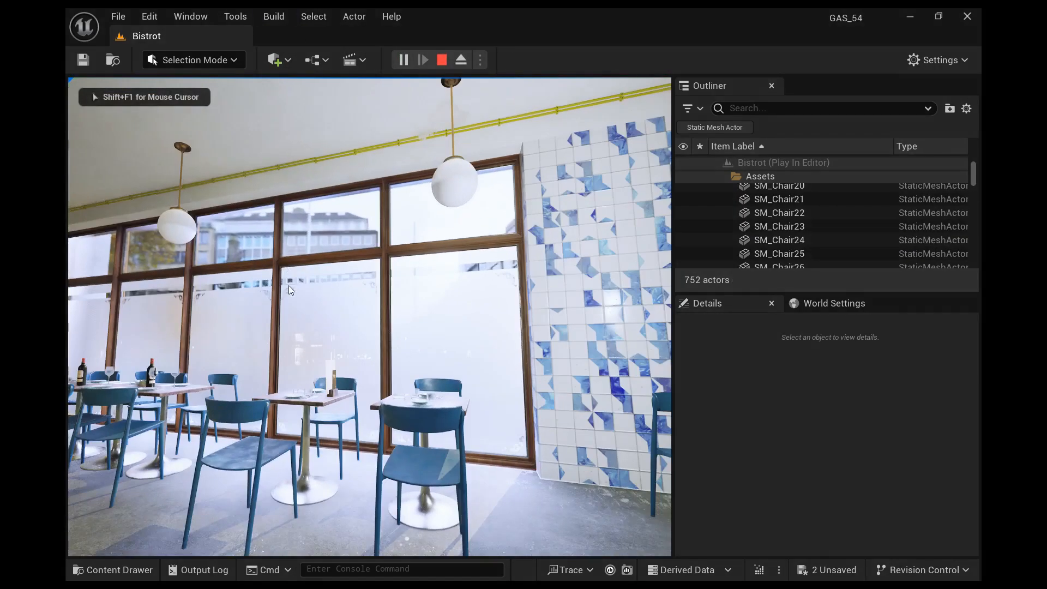
pyautogui.press('F11')
pyautogui.press('s')
pyautogui.press('d')
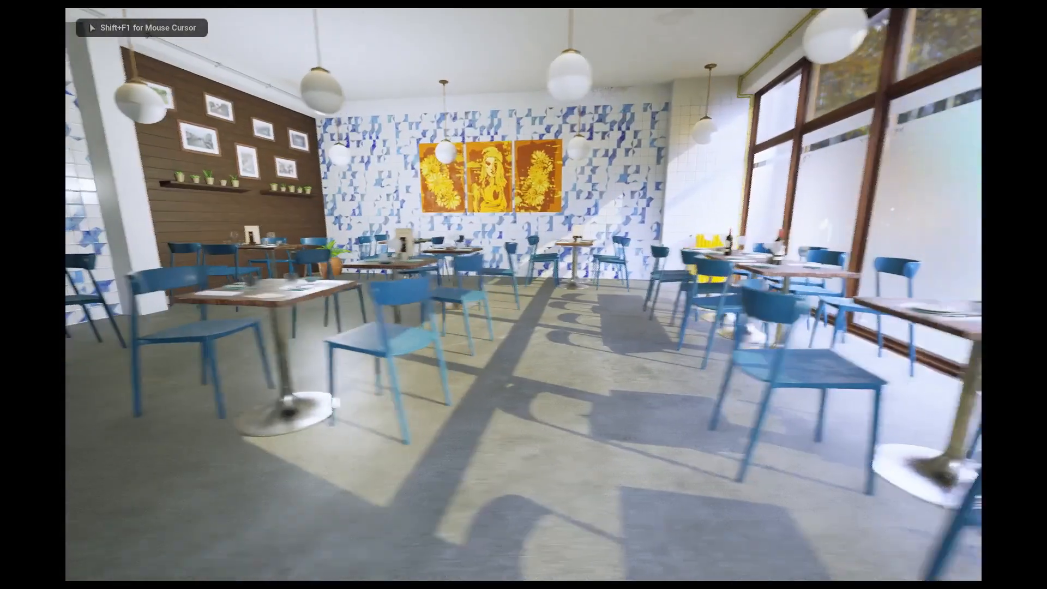
pyautogui.press('s')
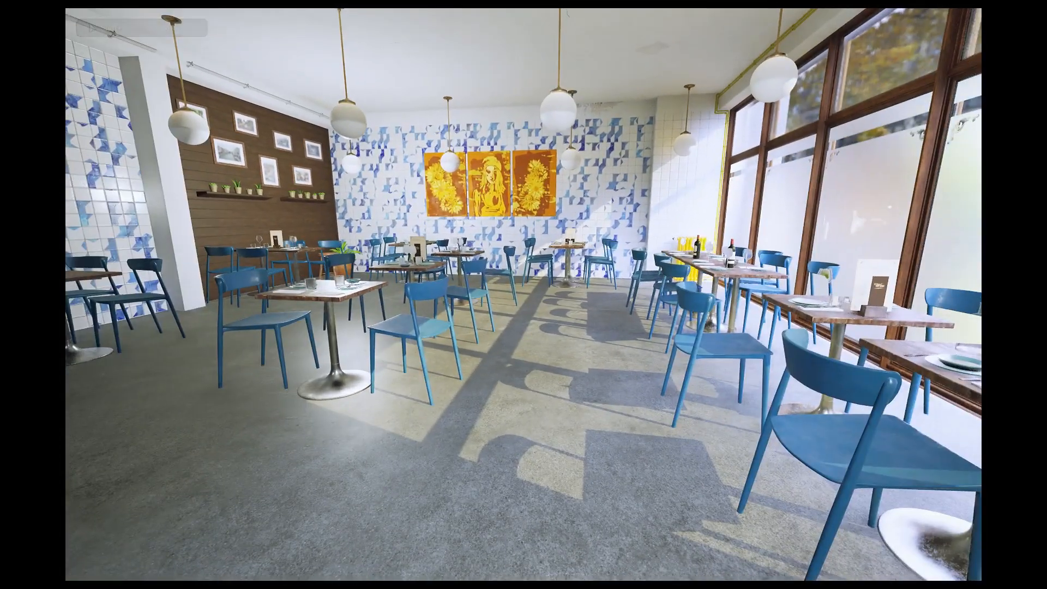
# Check the frame rate during play with the console command "stat fps", running it again to hide the counter.
pyautogui.hotkey('shift', 'F1')
pyautogui.press('`')
pyautogui.write('stat f')
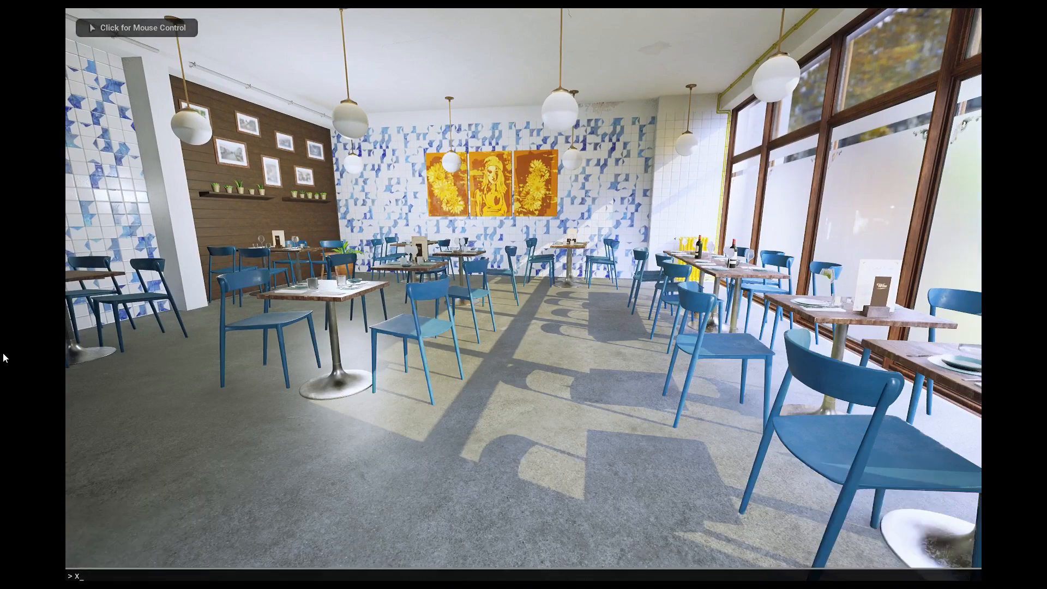
pyautogui.write('ps')
pyautogui.press('Return')
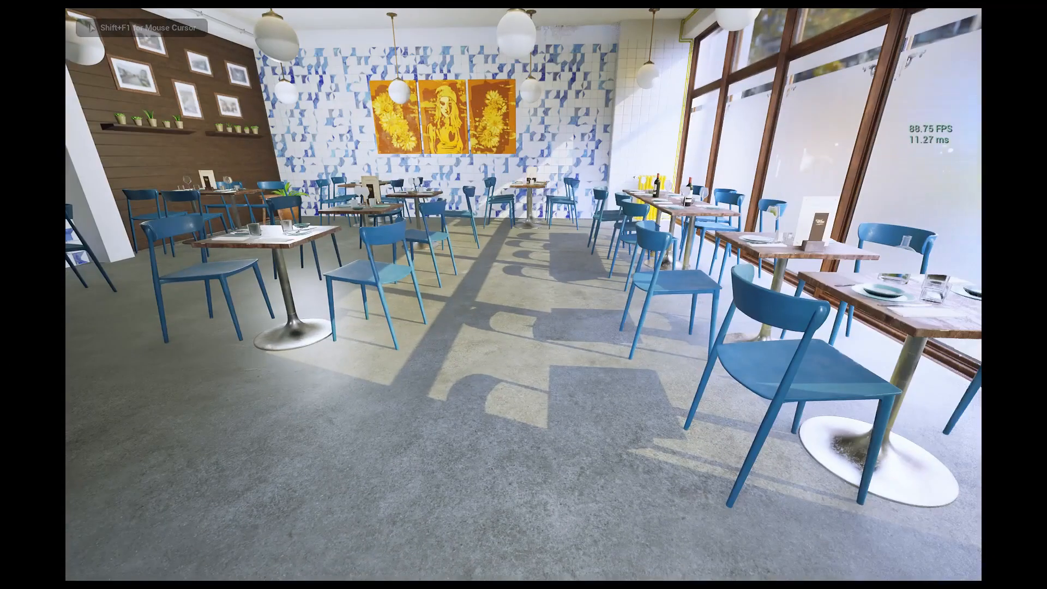
pyautogui.write('`')
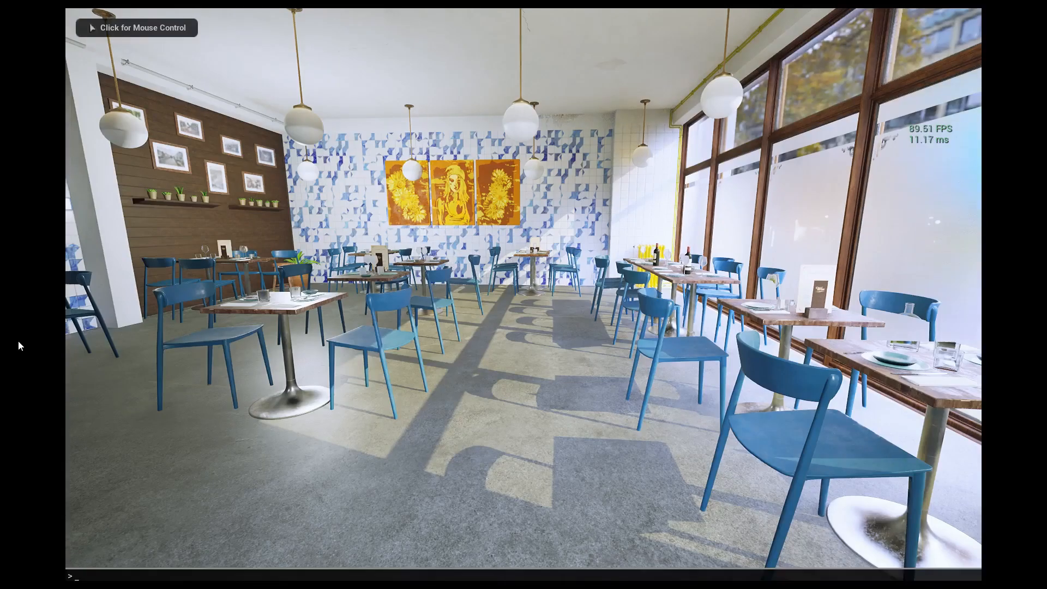
pyautogui.write('stat fps')
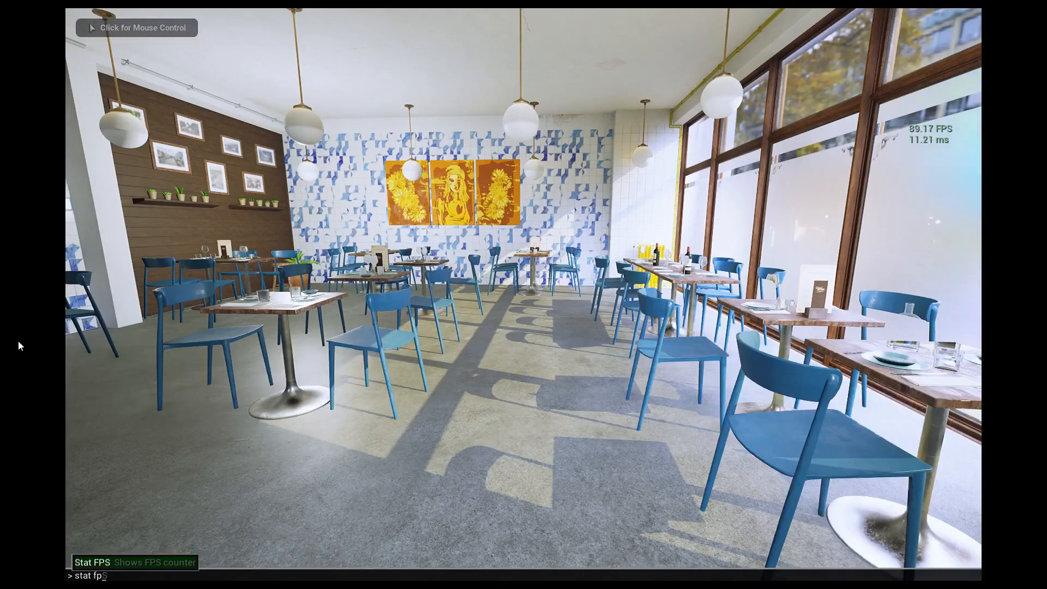
pyautogui.press('Return')
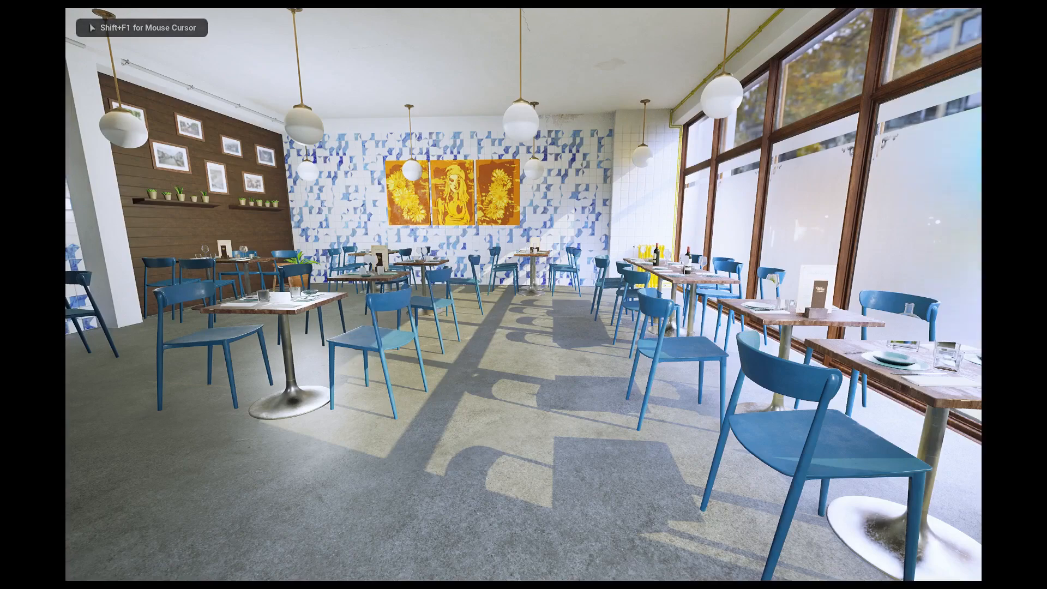
# Leave full screen, move around the restaurant to view its lighting and end the play session.
pyautogui.press('Escape')
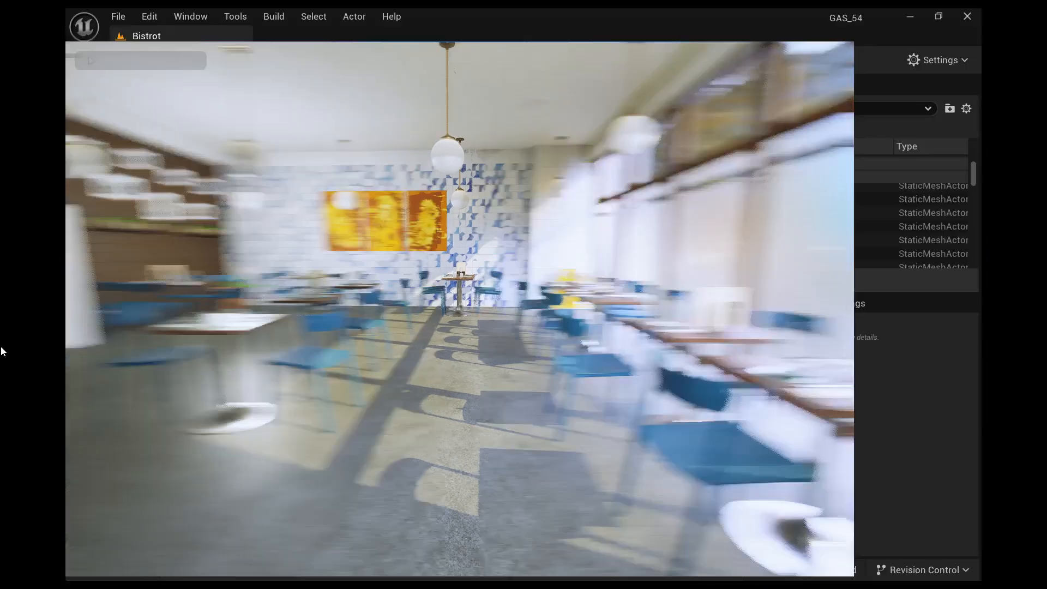
pyautogui.click(69, 366)
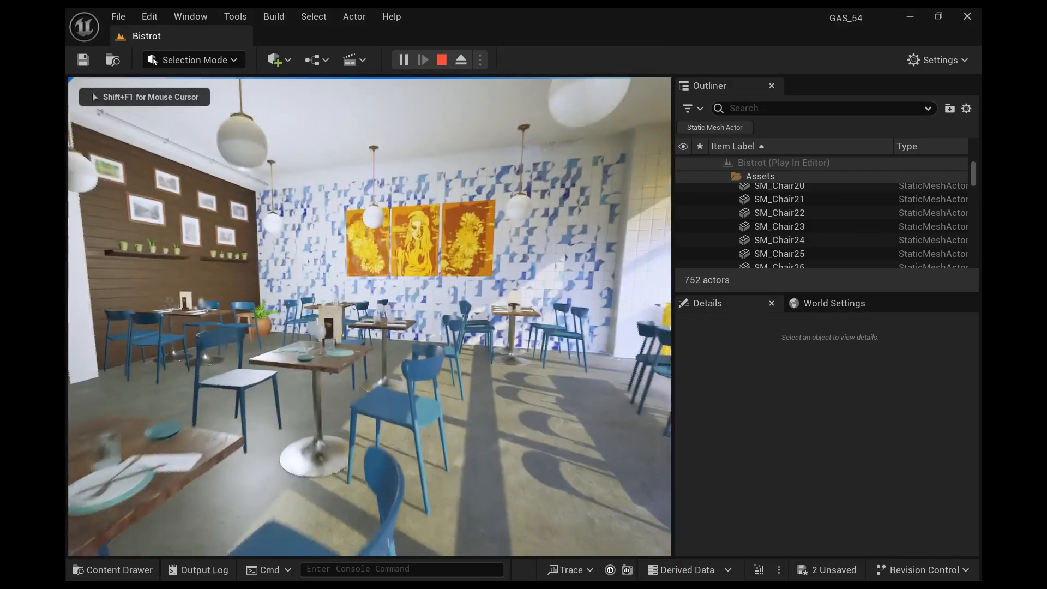
pyautogui.press('s')
pyautogui.press('w')
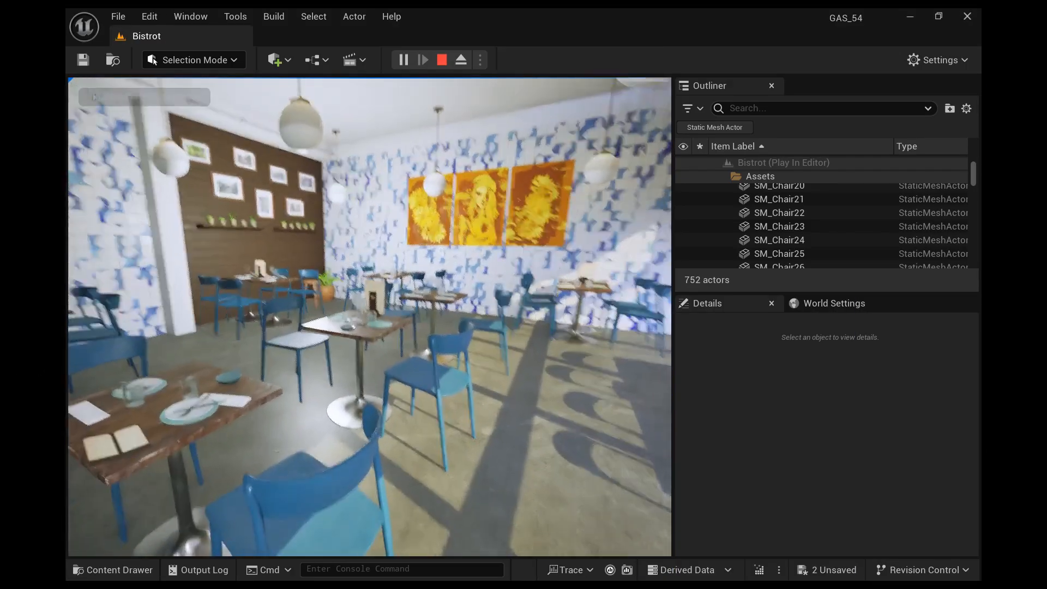
pyautogui.press('Escape')
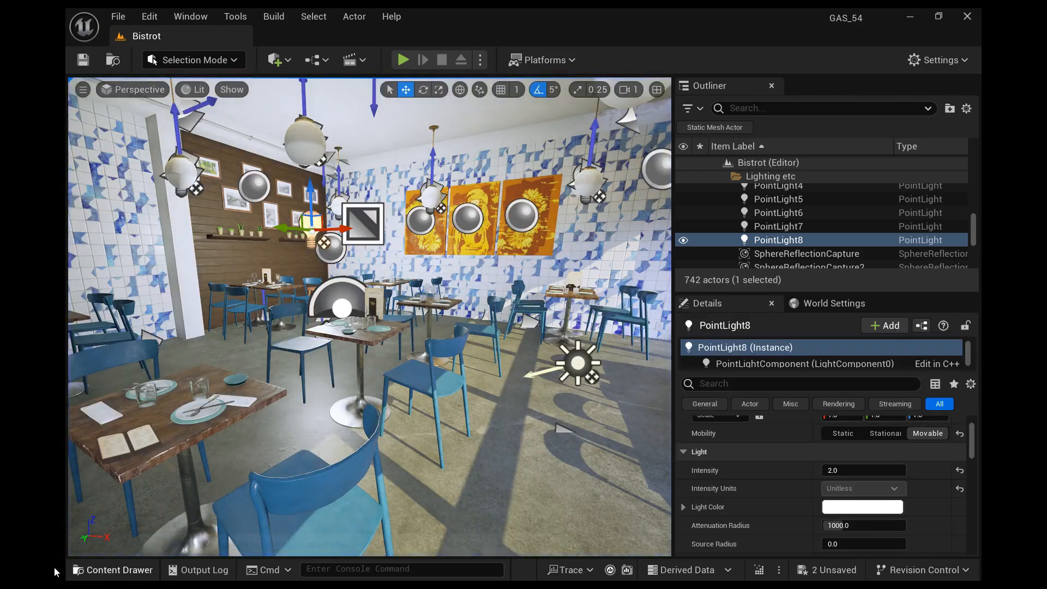
# Place the TSH_LL_BP blueprint from the LL_THS folder in the restaurant beside a set dining table.
pyautogui.click(73, 569)
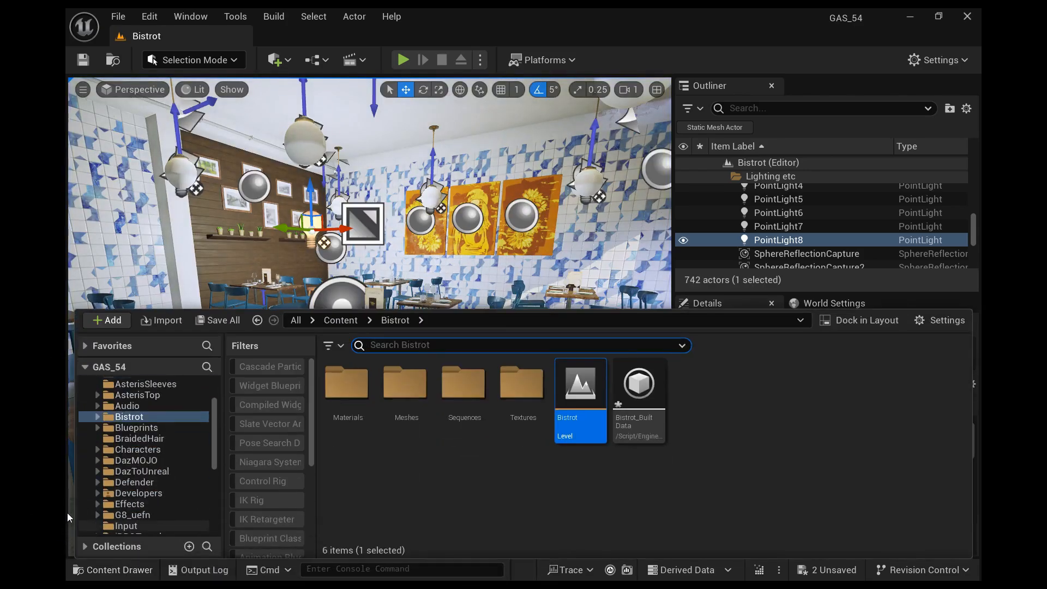
pyautogui.scroll(-2, 82, 510)
pyautogui.click(87, 525)
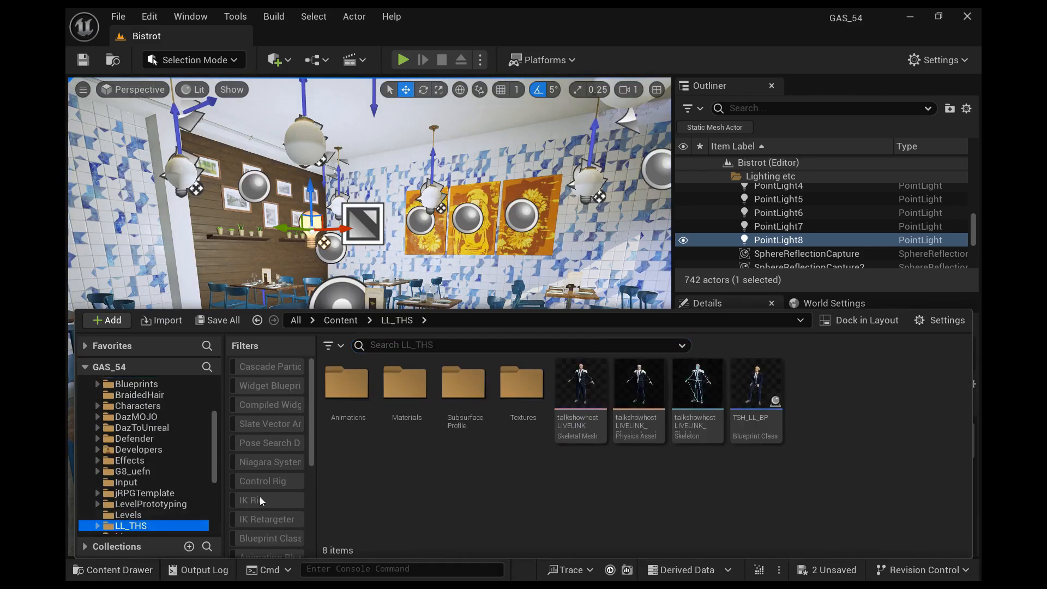
pyautogui.click(755, 385)
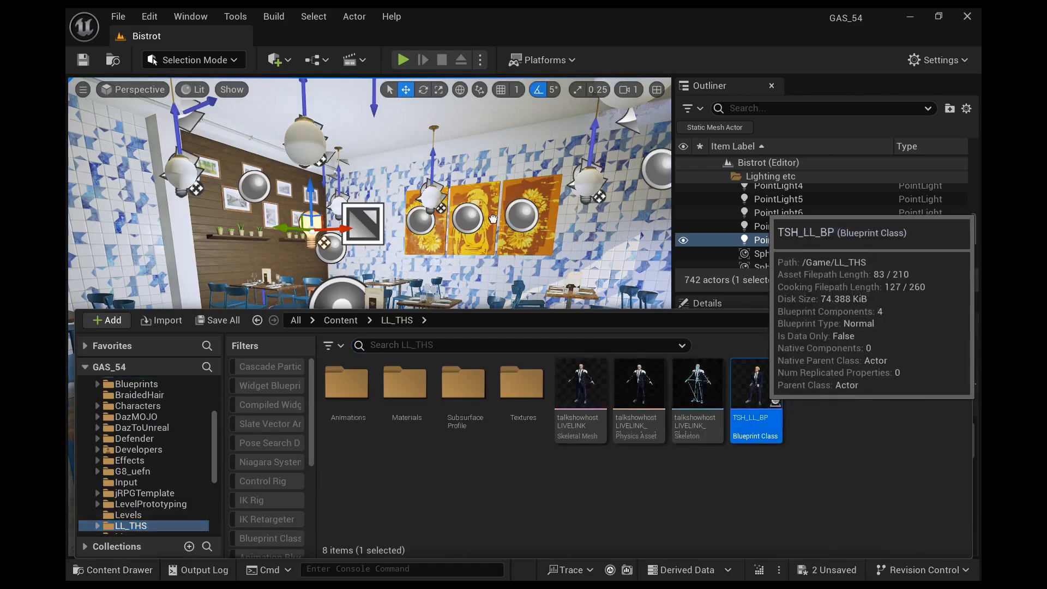
pyautogui.moveTo(492, 218); pyautogui.dragTo(327, 331)
# Rotate and move the talk show host onto the blue chair facing the dining table, and save the level.
pyautogui.moveTo(327, 331)
pyautogui.mouseDown(button='right')
pyautogui.moveTo(327, 311)
pyautogui.moveTo(321, 330)
pyautogui.moveTo(349, 338)
pyautogui.moveTo(311, 347)
pyautogui.moveTo(327, 333)
pyautogui.mouseUp(button='right')
pyautogui.press('e')
pyautogui.moveTo(410, 442); pyautogui.dragTo(479, 447)
pyautogui.press('w')
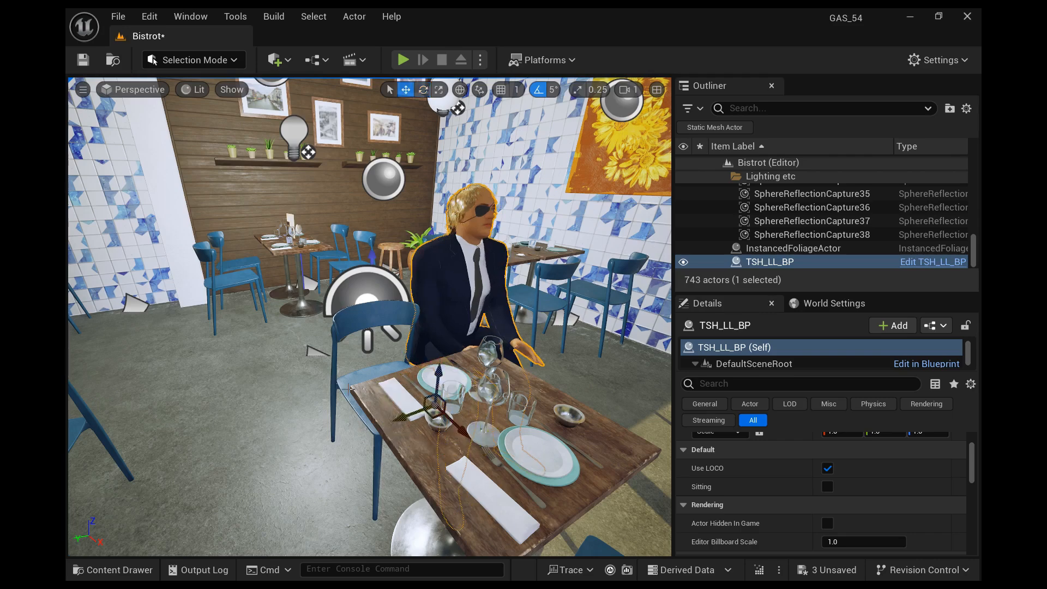
pyautogui.moveTo(334, 413); pyautogui.dragTo(283, 422)
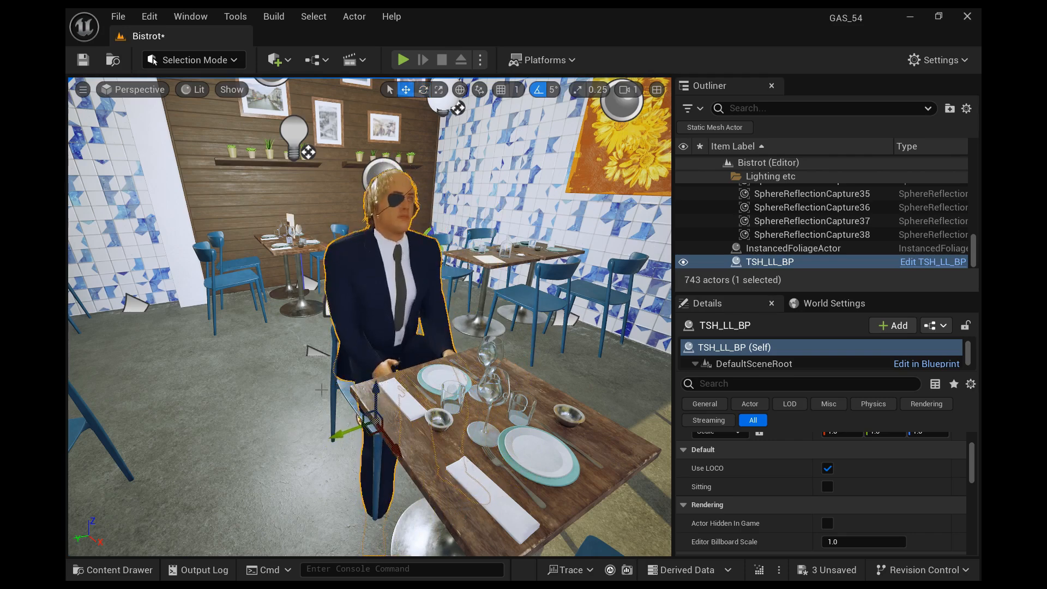
pyautogui.moveTo(325, 434); pyautogui.dragTo(412, 462)
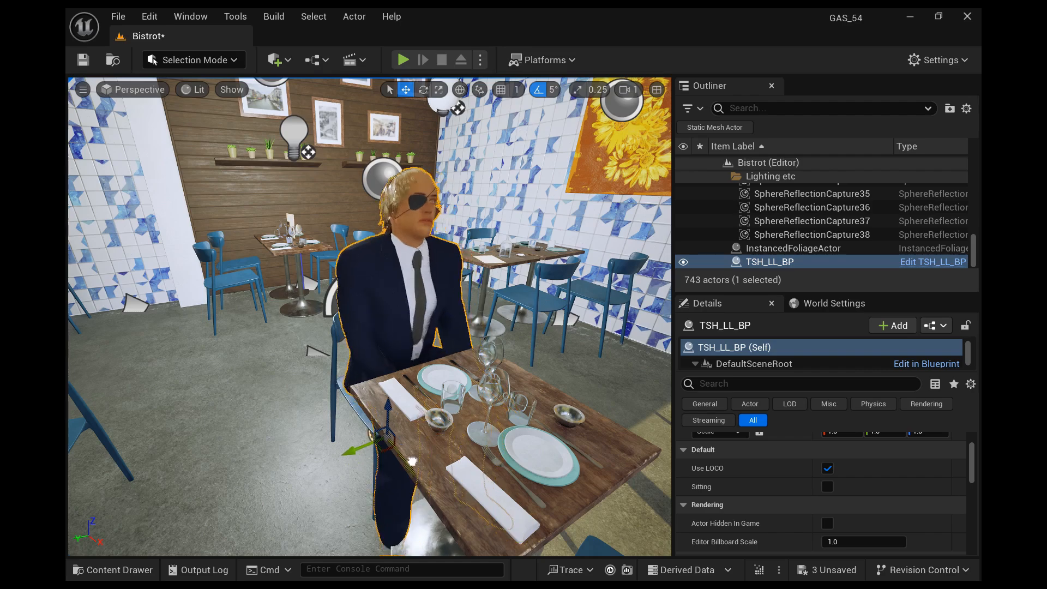
pyautogui.moveTo(413, 462); pyautogui.dragTo(414, 431, button='right')
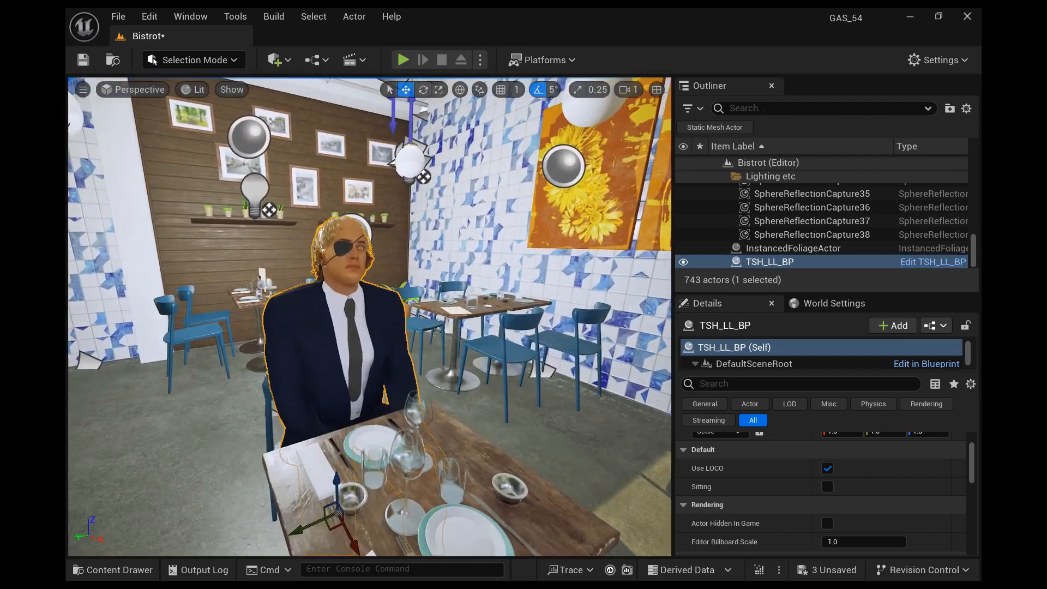
pyautogui.click(83, 59)
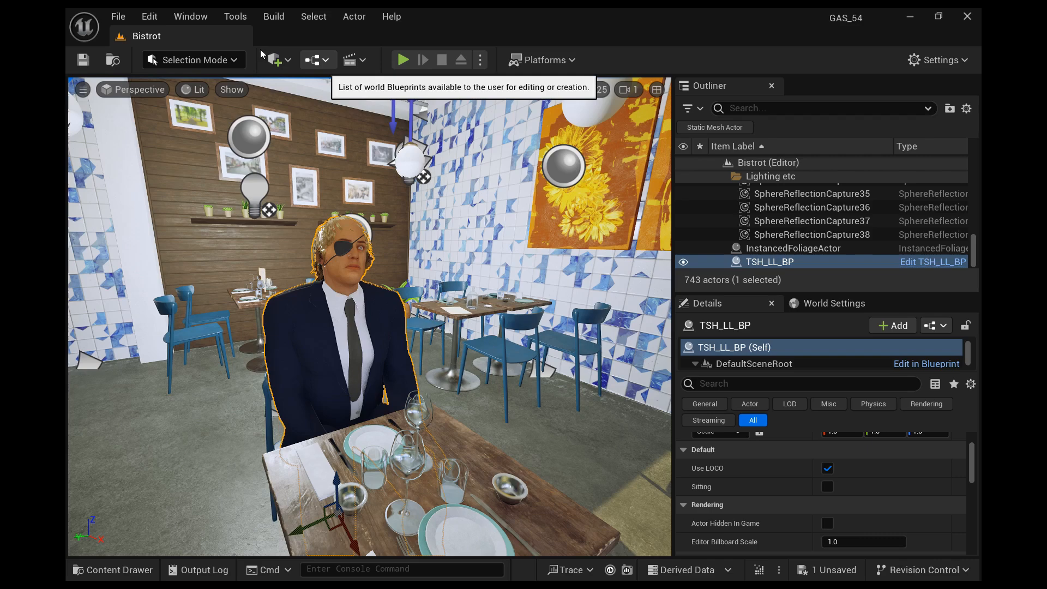
# Add a level sequence named Bistrot_SQ, saved in the Bistrot/Sequences folder.
pyautogui.click(355, 60)
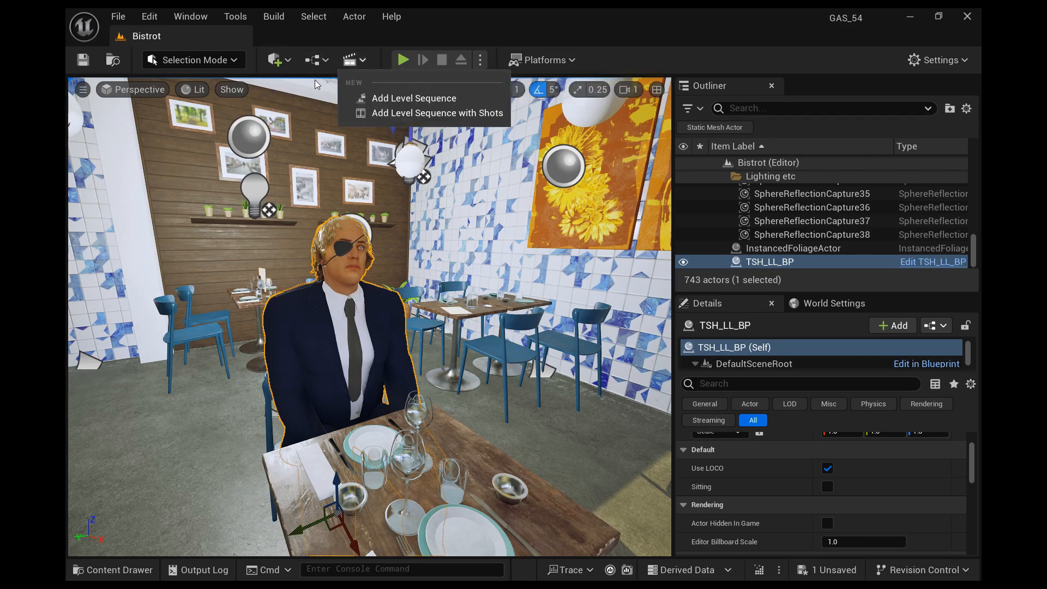
pyautogui.click(382, 96)
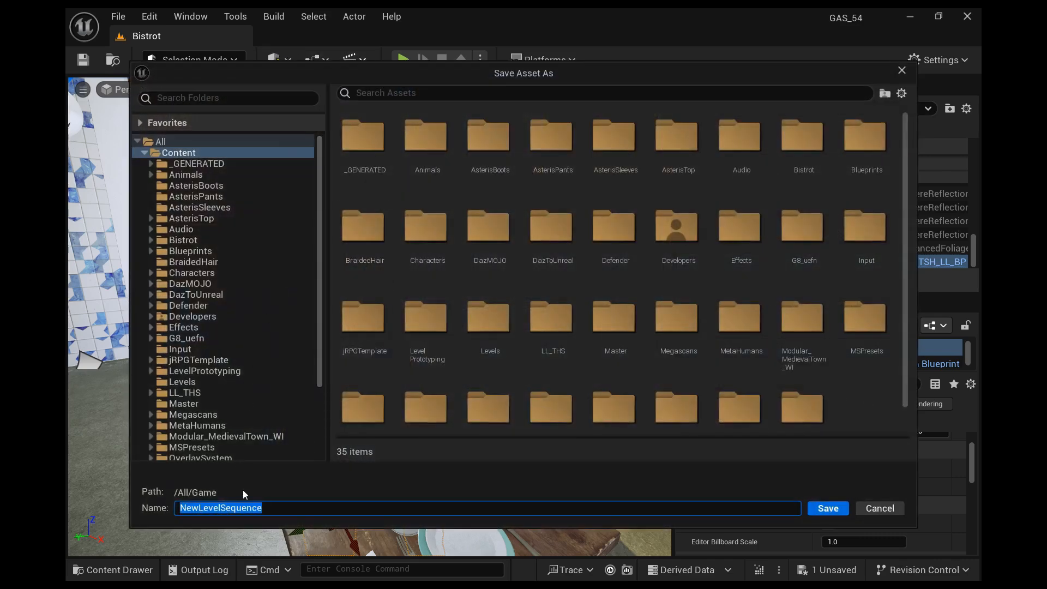
pyautogui.write('Bistrot_SQ')
pyautogui.click(132, 235)
pyautogui.doubleClick(488, 136)
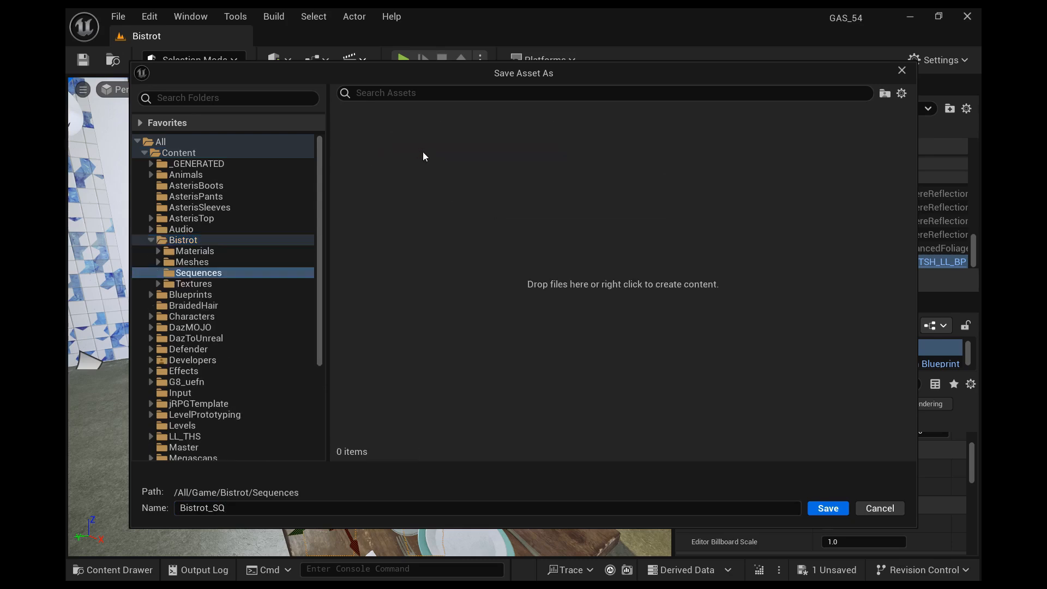
pyautogui.press('Return')
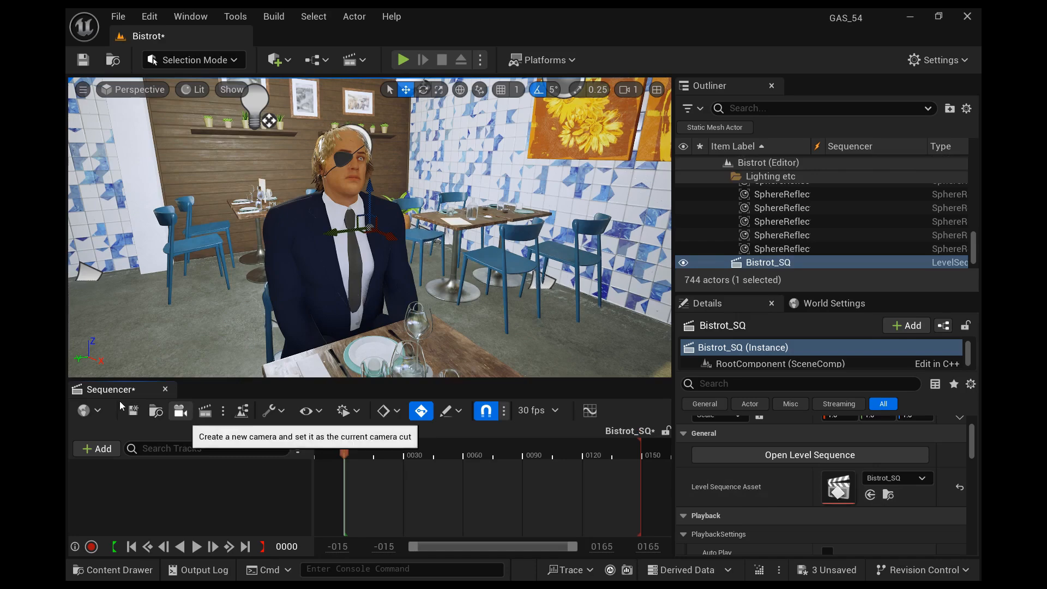
# Create a cine camera as the sequence's current camera cut and aim it at the seated host.
pyautogui.click(181, 410)
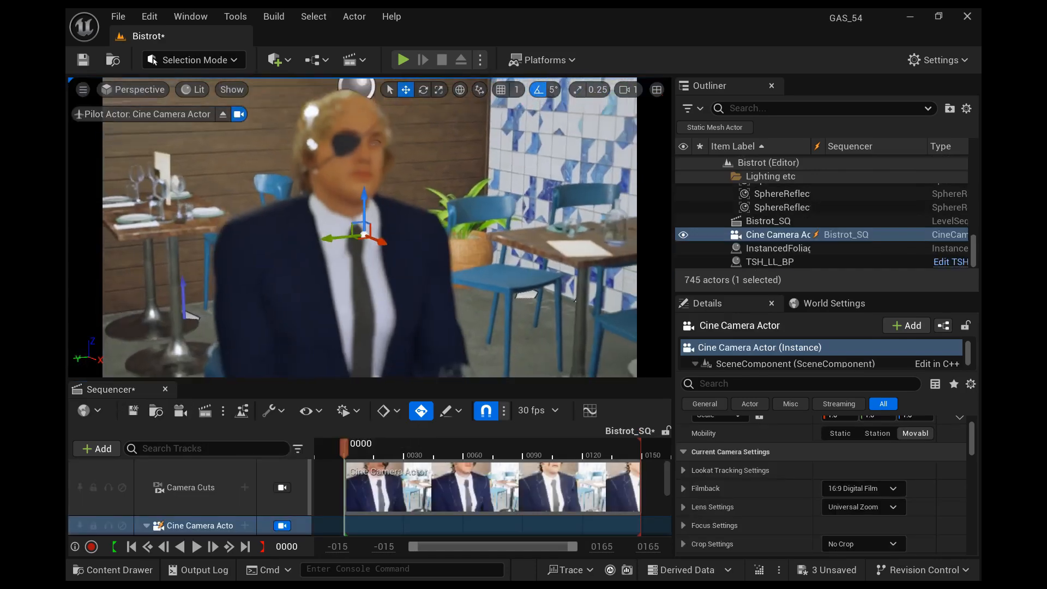
pyautogui.moveTo(370, 228); pyautogui.dragTo(150, 287, button='right')
# Set the cine camera's current focal length to about 47.1 in the sequence.
pyautogui.scroll(-3, 370, 272)
pyautogui.scroll(-3, 366, 261)
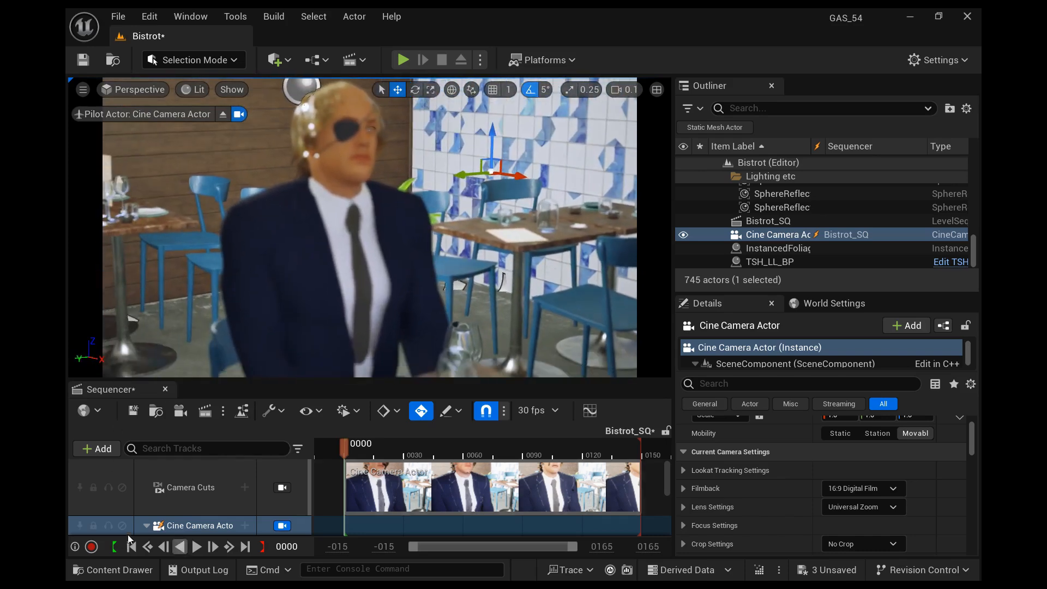
pyautogui.scroll(-2, 133, 499)
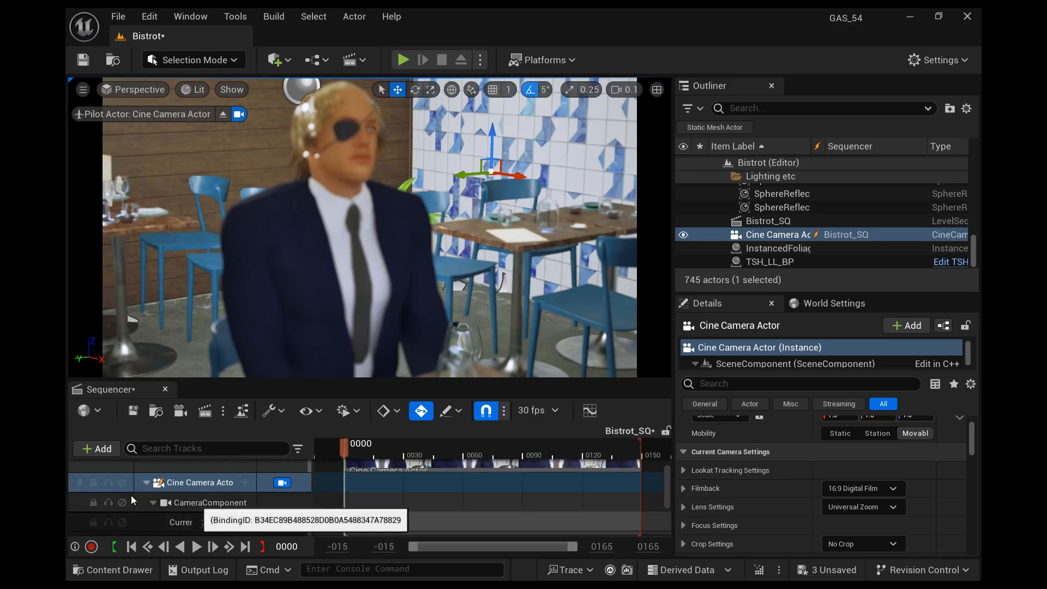
pyautogui.scroll(-2, 131, 495)
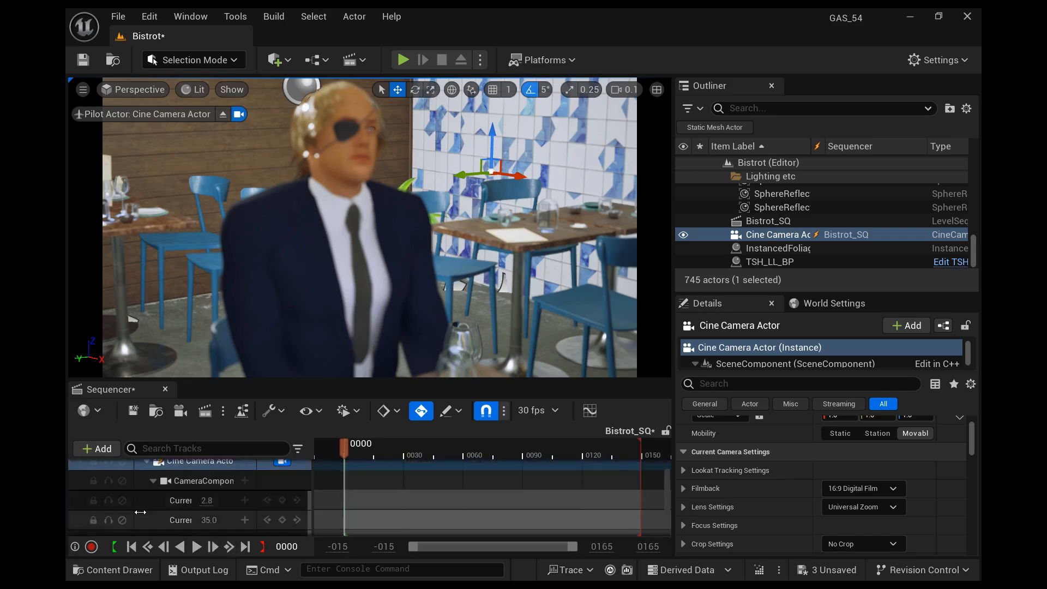
pyautogui.moveTo(140, 512); pyautogui.dragTo(163, 512)
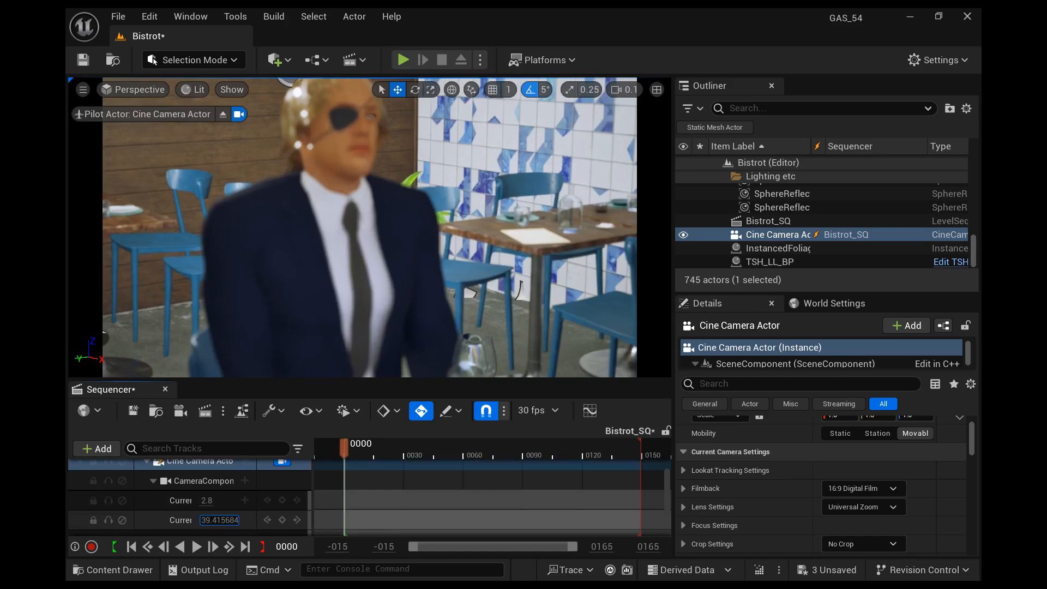
pyautogui.moveTo(219, 520); pyautogui.dragTo(238, 520)
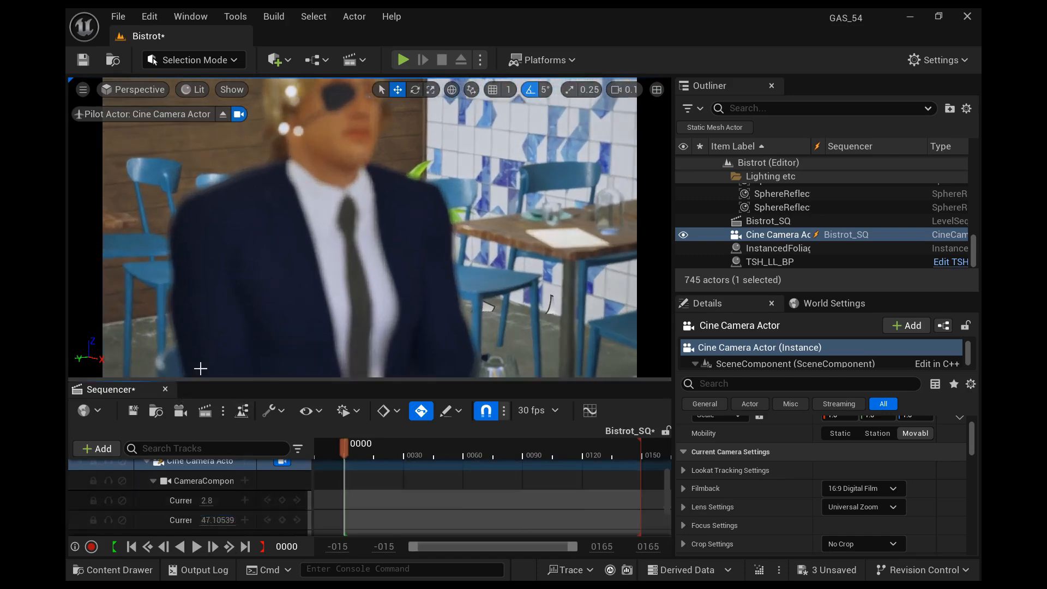
# Reframe the piloted cine camera in a full-screen view so the host's whole head and shoulders are in shot.
pyautogui.click(209, 305)
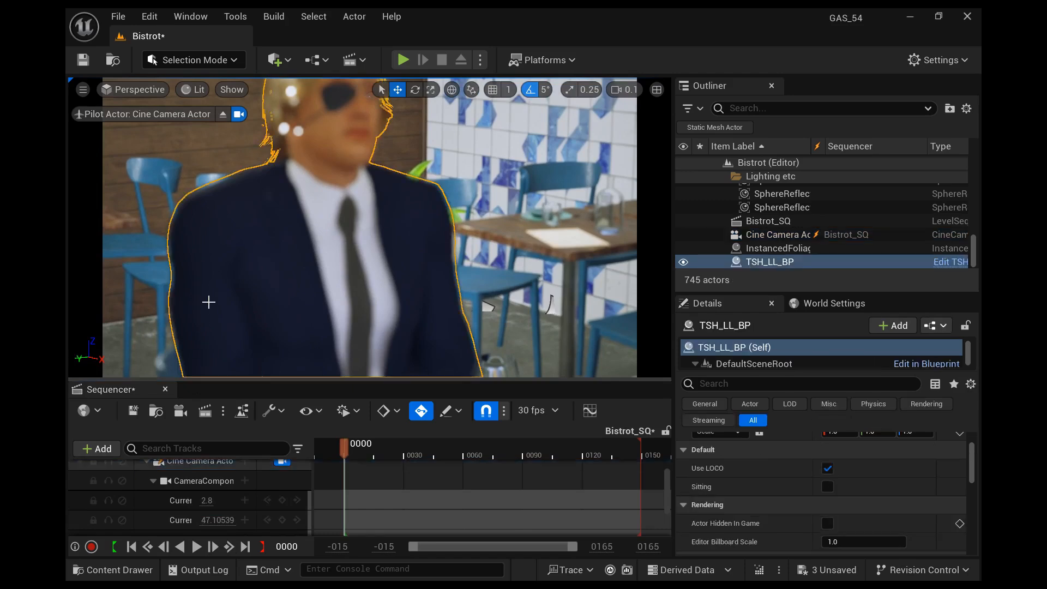
pyautogui.press('F11')
pyautogui.moveTo(217, 295); pyautogui.dragTo(235, 281, button='right')
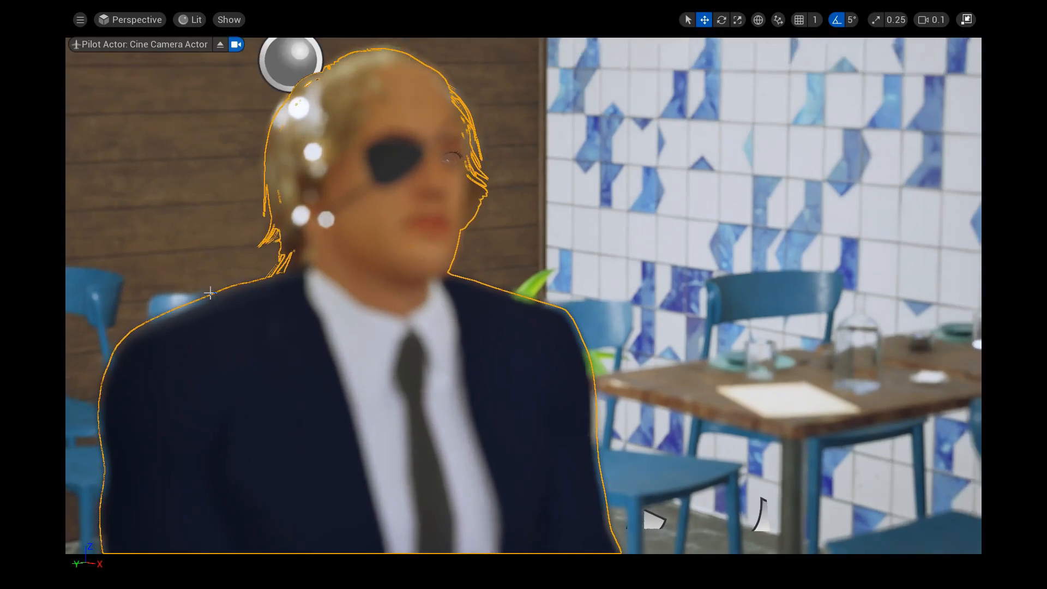
pyautogui.press('F11')
# Set the camera's manual focus distance to about 167.7 to focus on the host, and save the sequence.
pyautogui.scroll(-1, 163, 500)
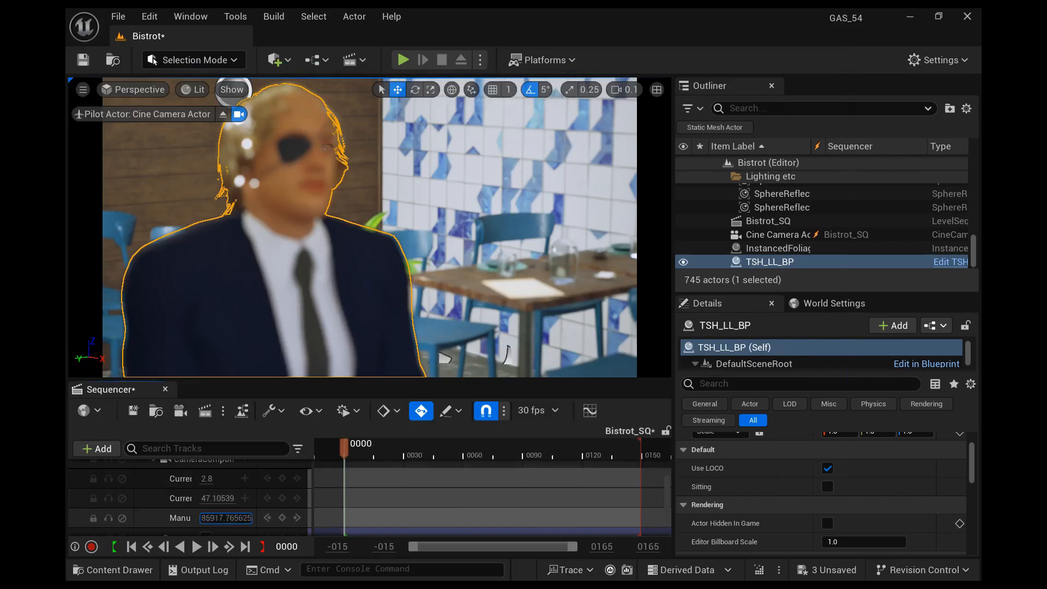
pyautogui.moveTo(217, 518)
pyautogui.mouseDown()
pyautogui.moveTo(196, 518)
pyautogui.moveTo(220, 518)
pyautogui.mouseUp()
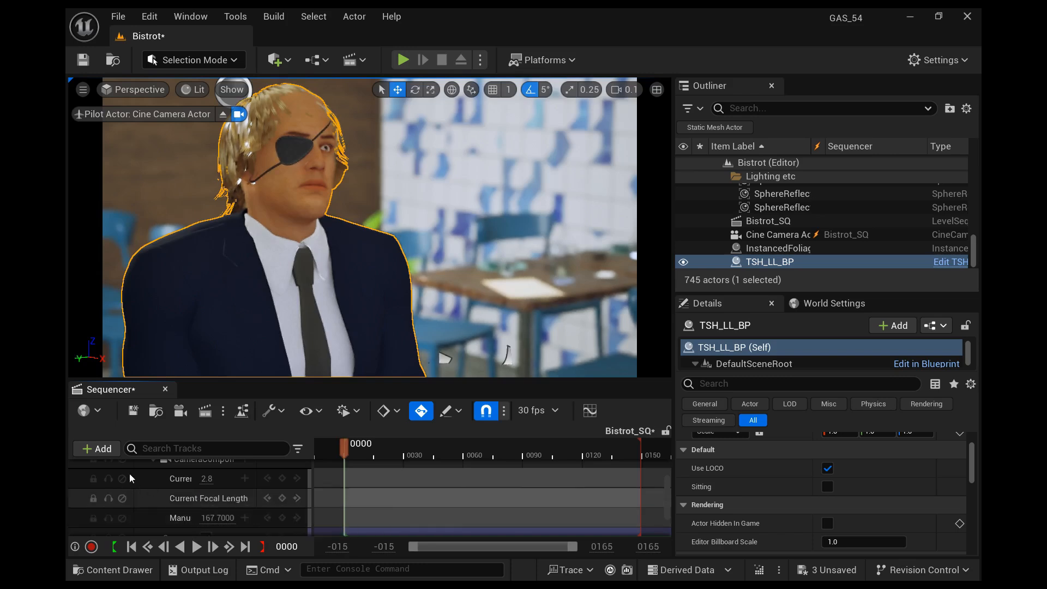
pyautogui.click(132, 411)
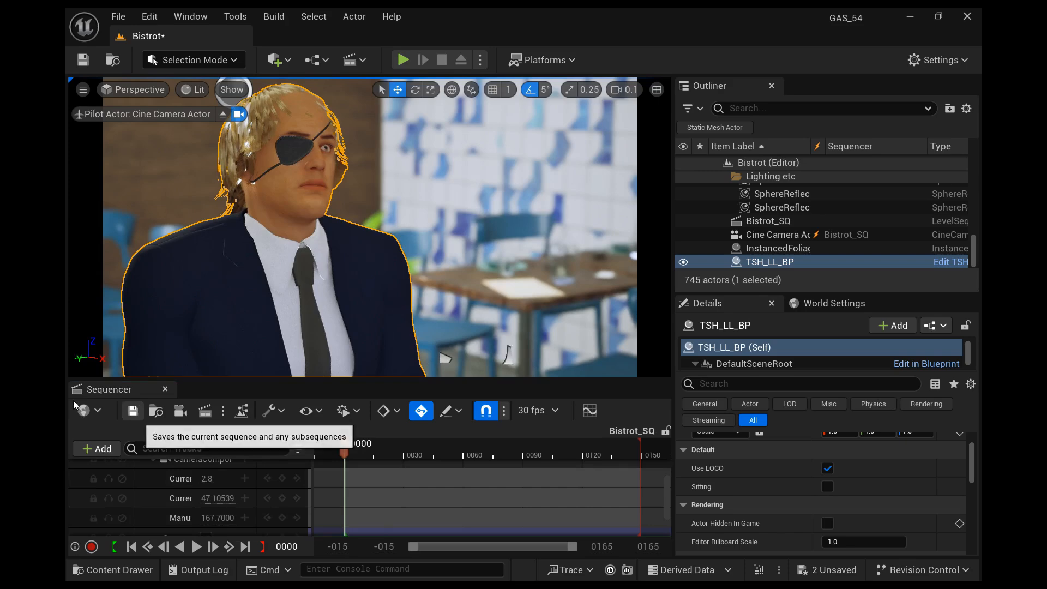
# Add the TSH_LL_BP actor to the sequence together with a track for its Host component.
pyautogui.scroll(5, 121, 499)
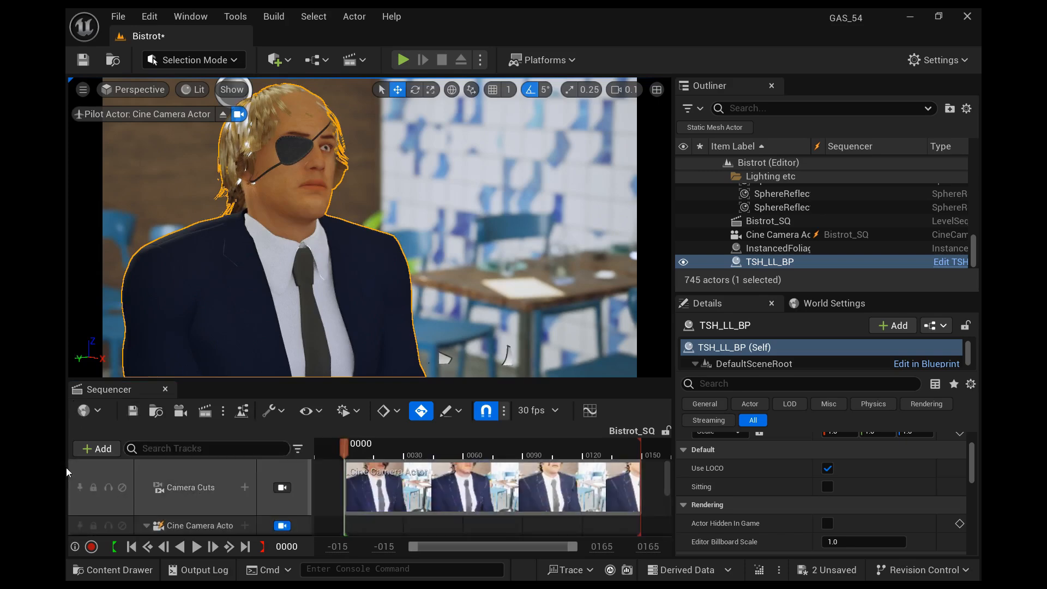
pyautogui.click(97, 448)
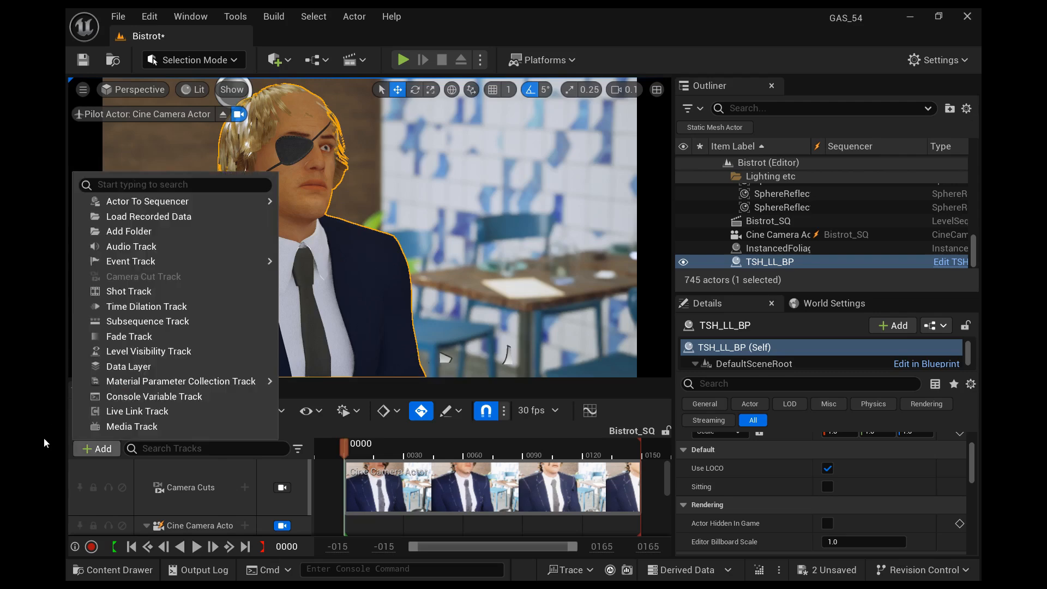
pyautogui.moveTo(169, 201)
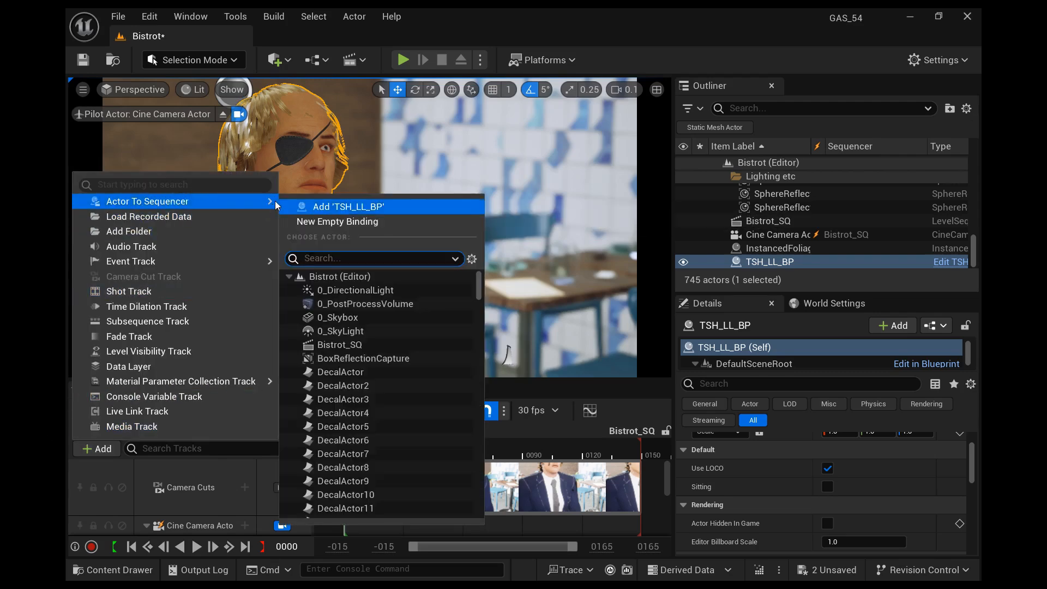
pyautogui.click(306, 206)
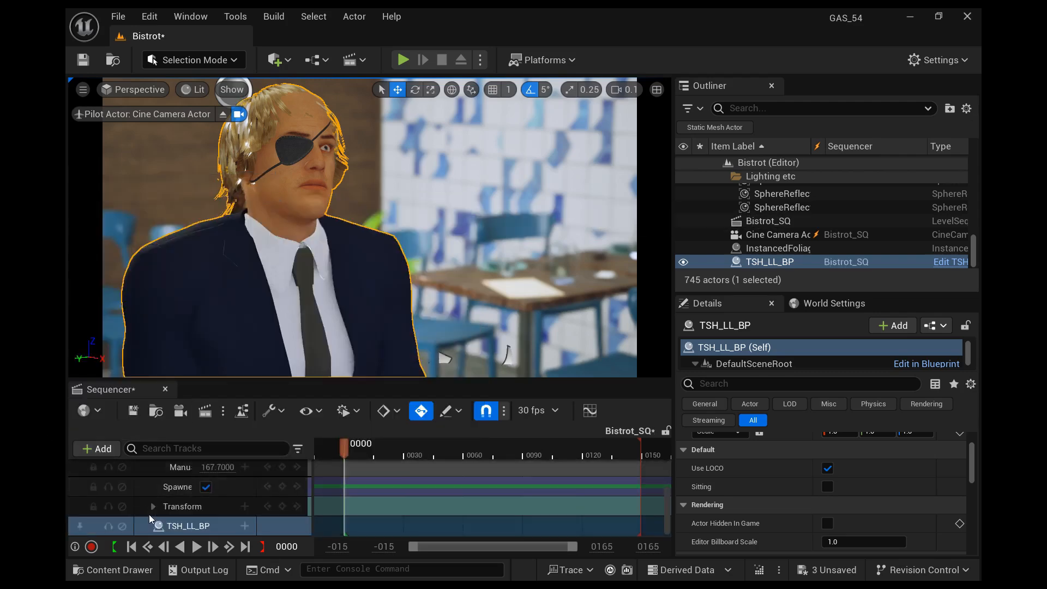
pyautogui.click(244, 525)
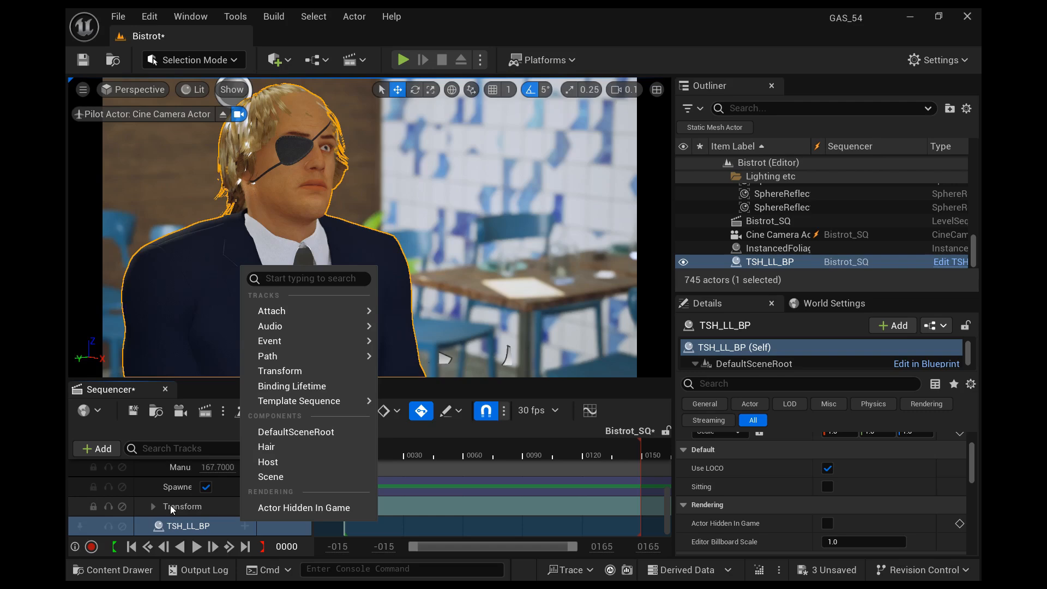
pyautogui.click(268, 462)
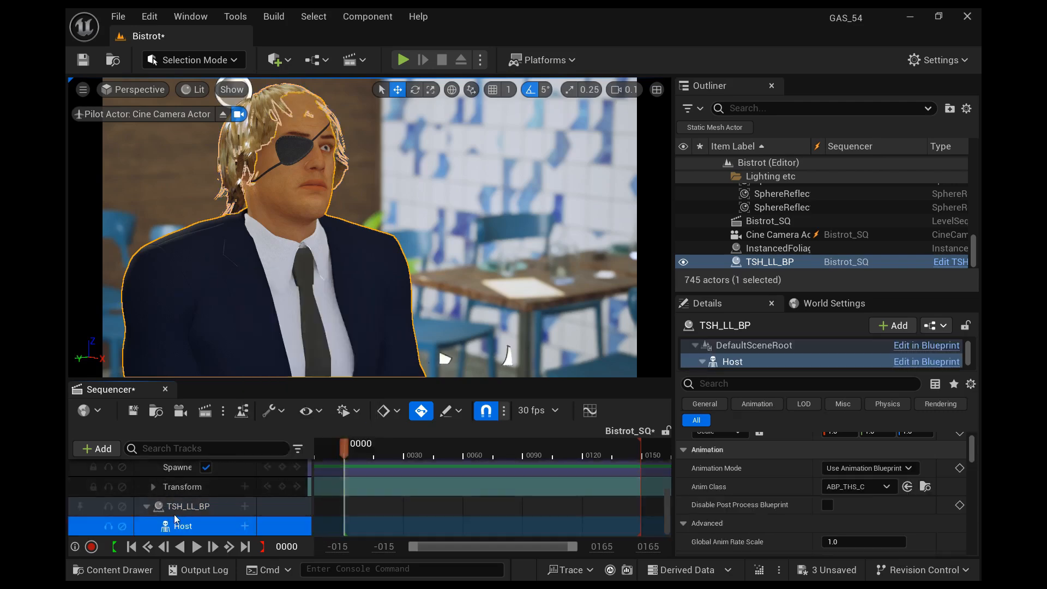
# Add the SittingIdle_THS animation to the Host component's track.
pyautogui.click(244, 526)
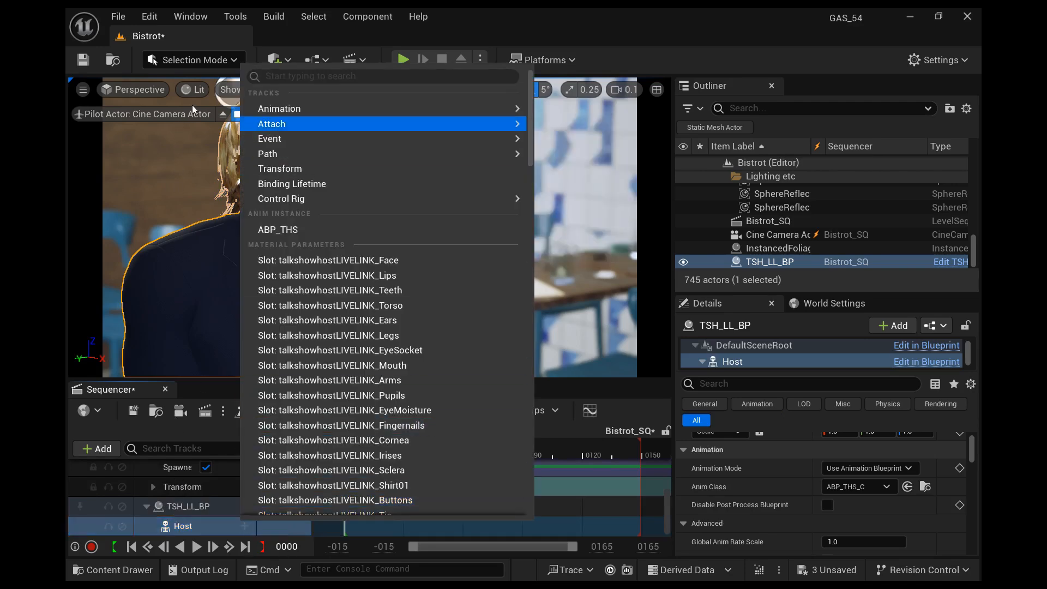
pyautogui.moveTo(261, 109)
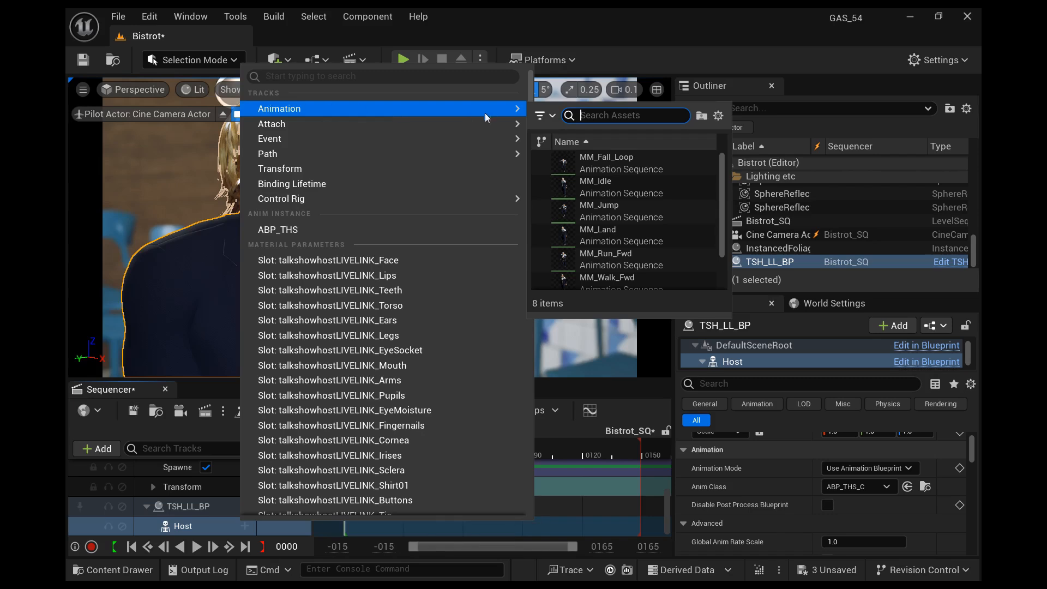
pyautogui.write('s')
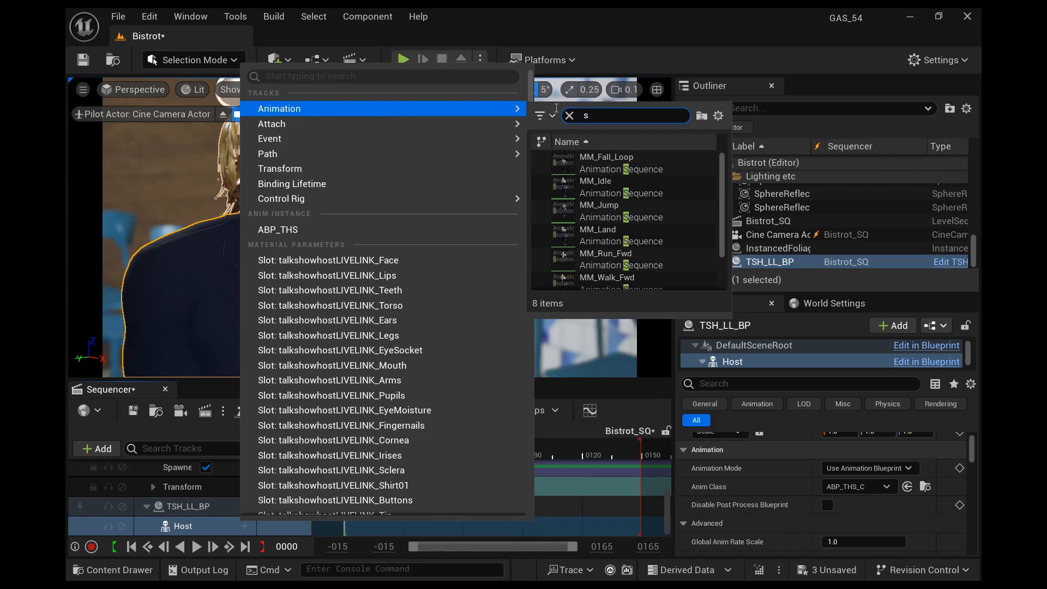
pyautogui.write('i')
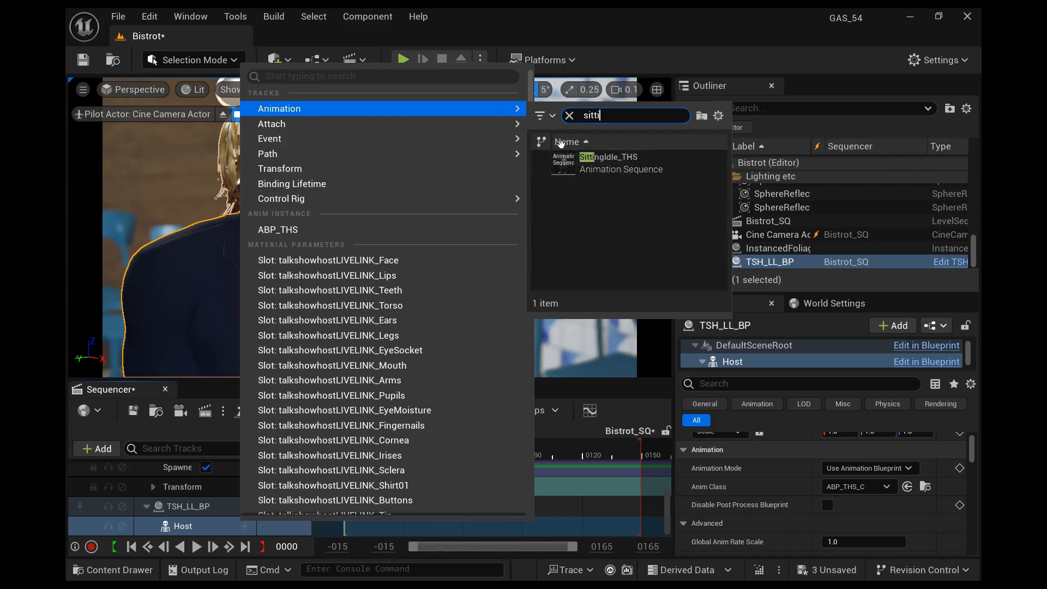
pyautogui.write('tti')
pyautogui.click(562, 164)
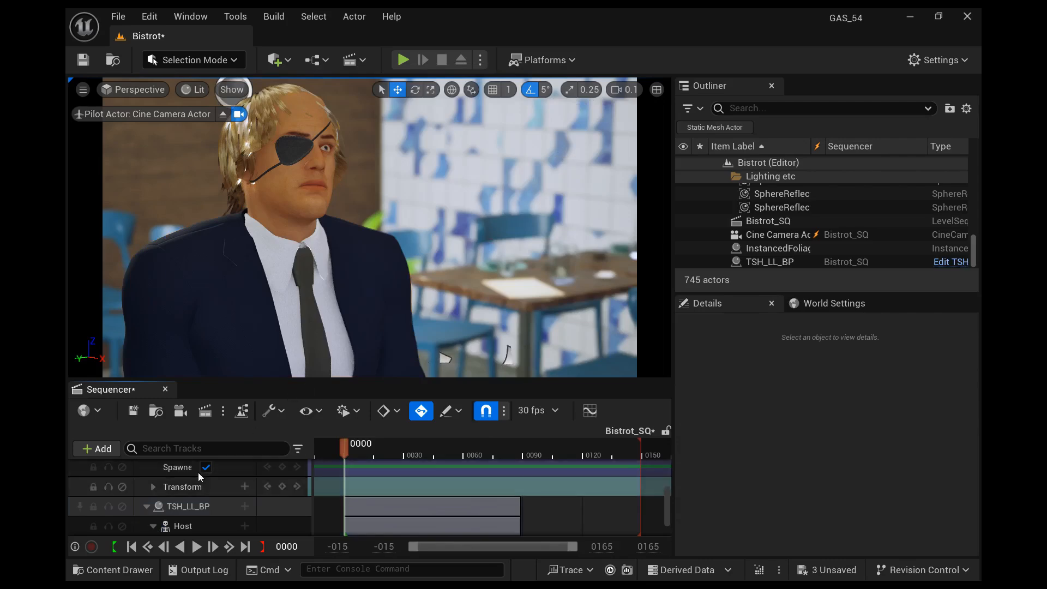
pyautogui.scroll(-1, 191, 491)
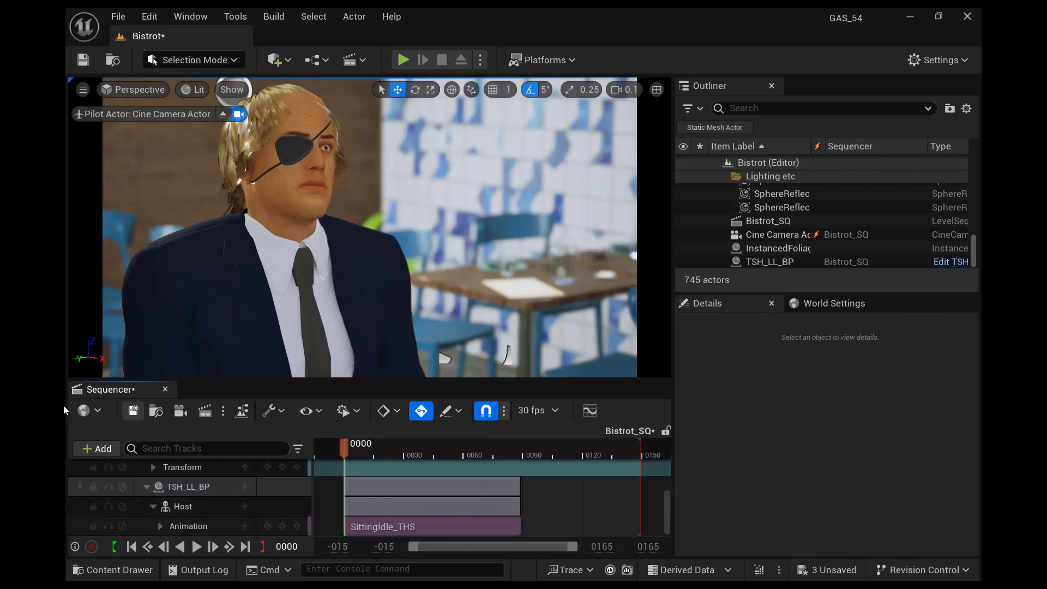
# Save the sequence, preview the host's sitting animation, return to the first frame and save the level.
pyautogui.click(132, 410)
pyautogui.click(197, 546)
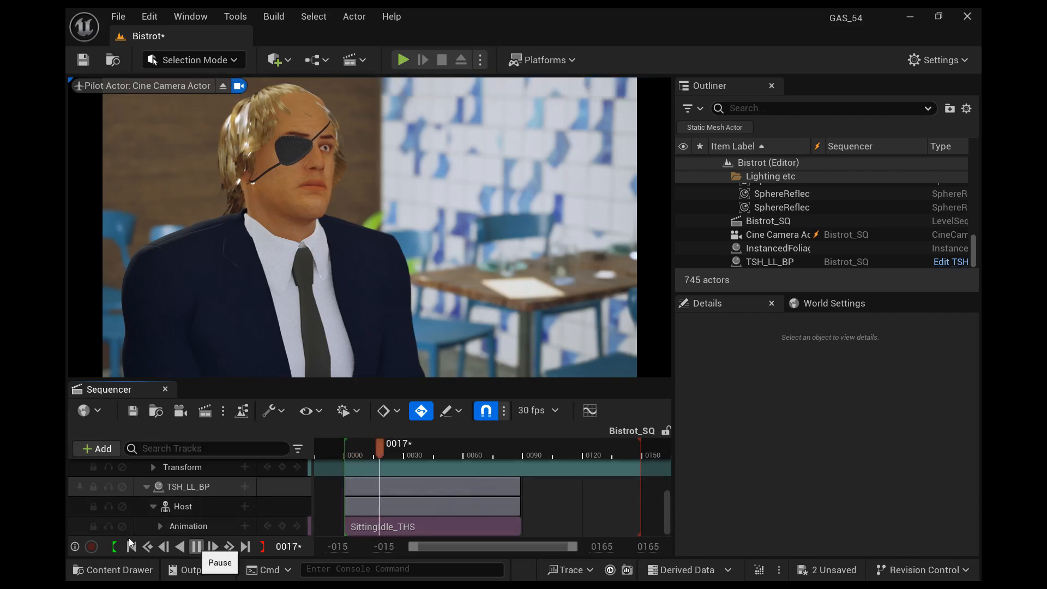
pyautogui.press('space')
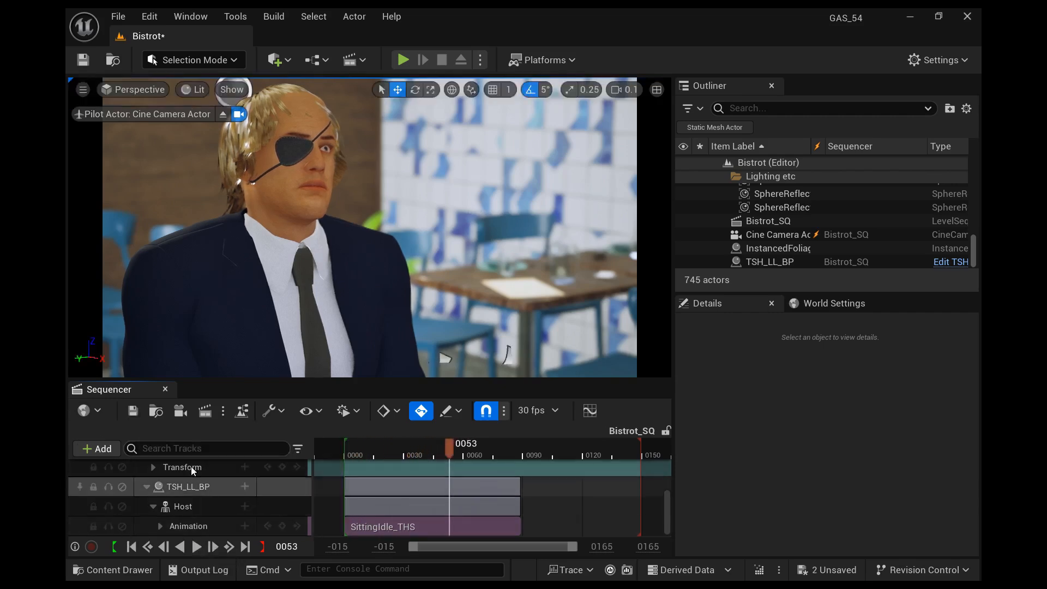
pyautogui.click(131, 546)
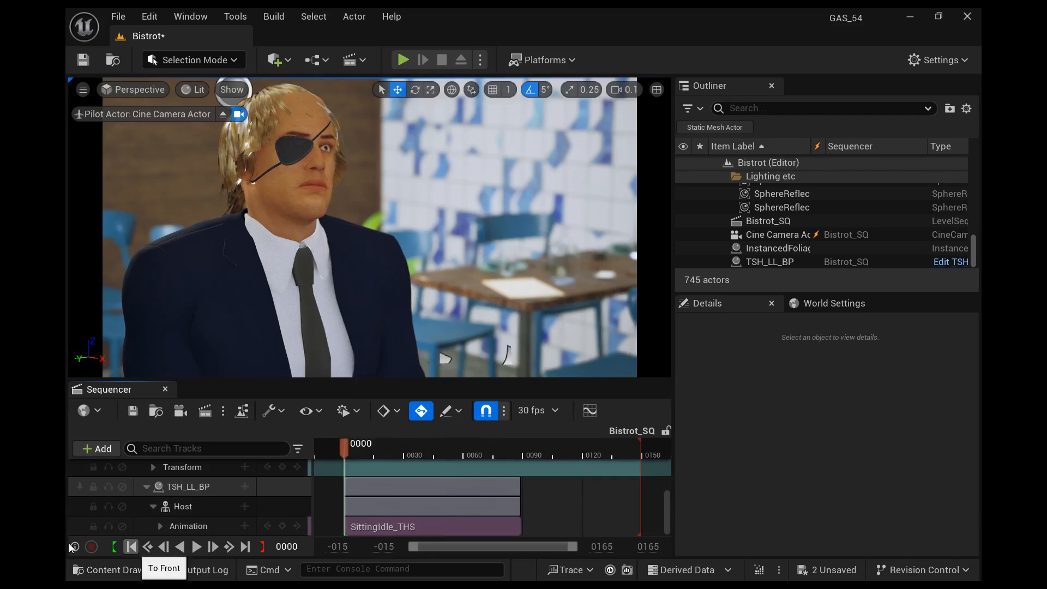
pyautogui.click(83, 59)
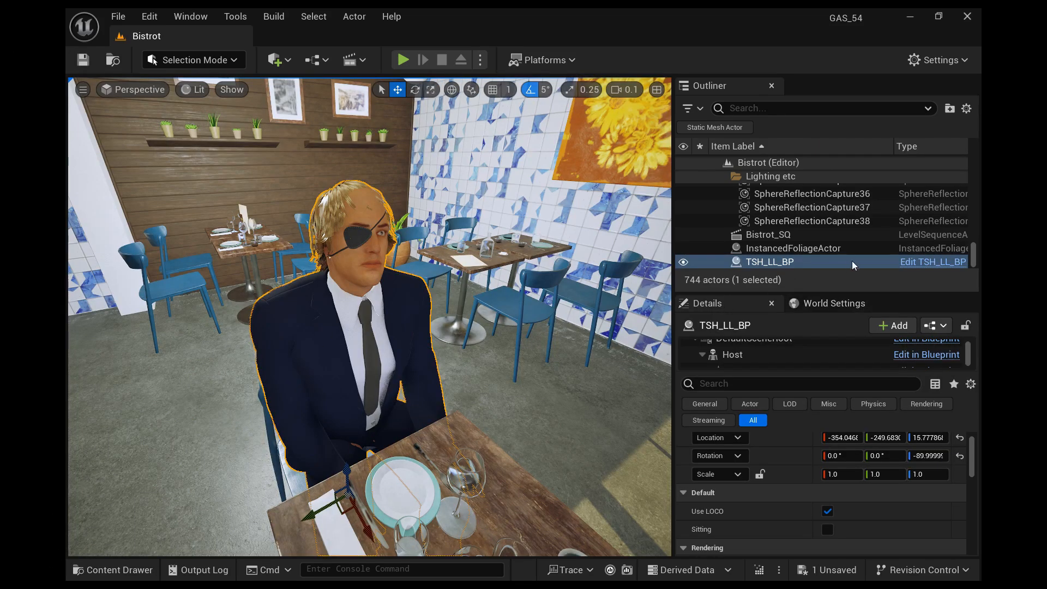
# Open the TSH_LL_BP blueprint's Event Graph and reposition the Hair node beneath the Event BeginPlay node.
pyautogui.click(866, 254)
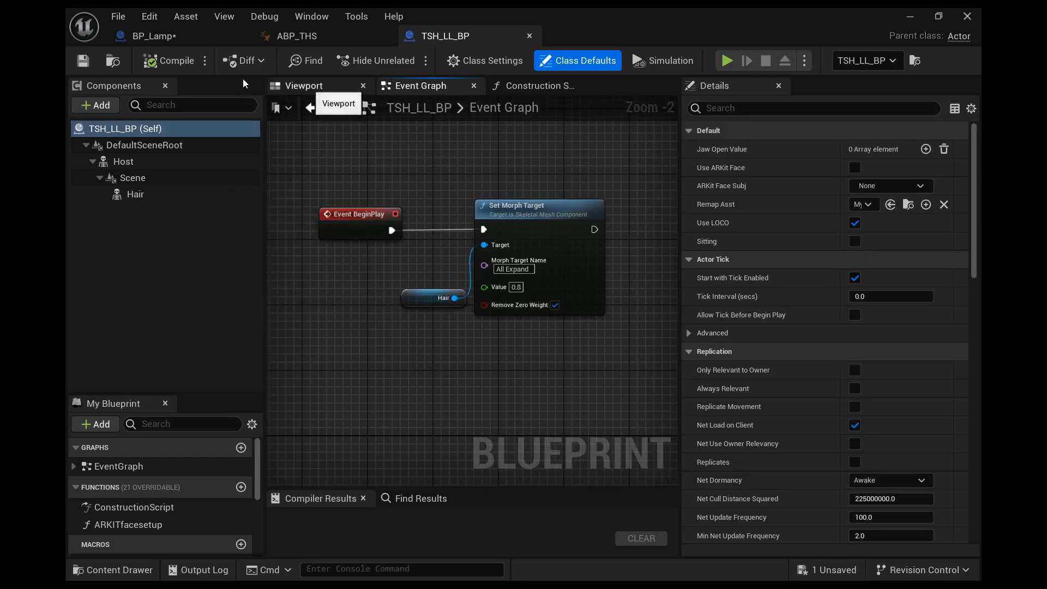
pyautogui.click(301, 85)
pyautogui.click(419, 86)
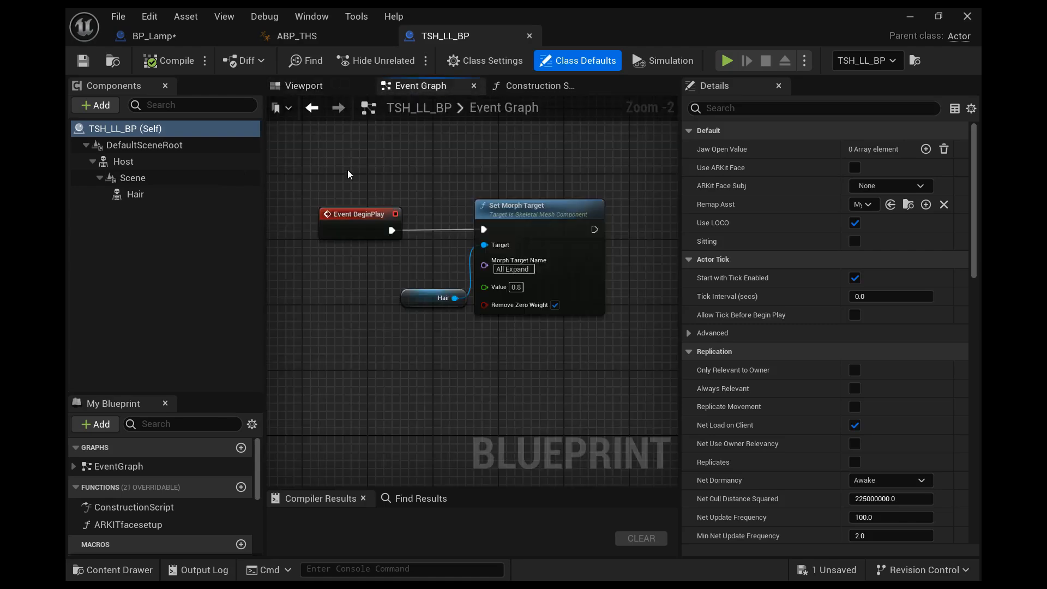
pyautogui.moveTo(439, 298); pyautogui.dragTo(406, 282)
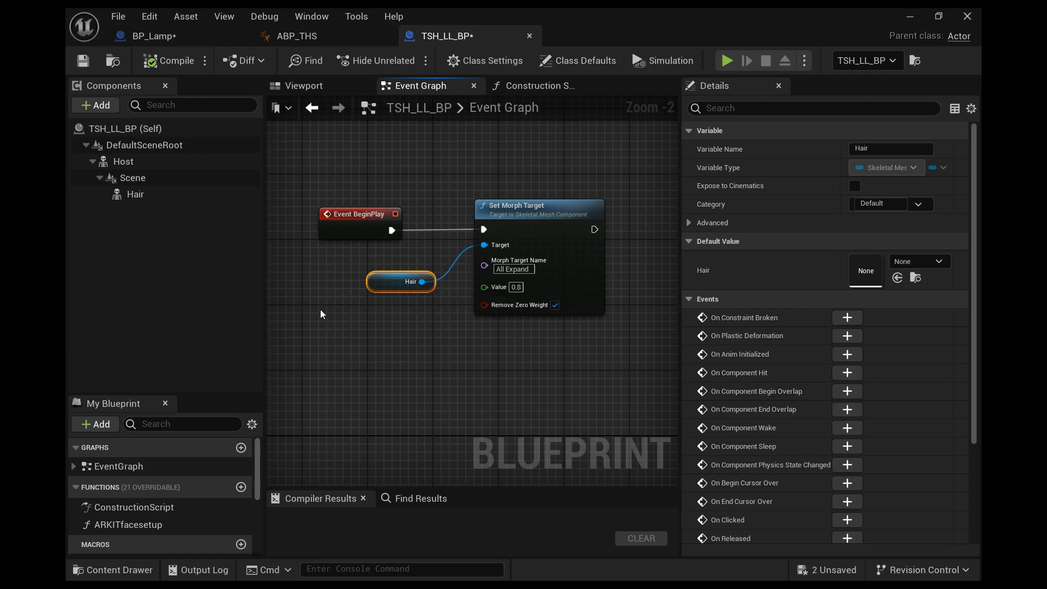
# Open the Hair component's ToulouseHair mesh and raise the All Expand morph target's preview weight to 1.0.
pyautogui.click(128, 195)
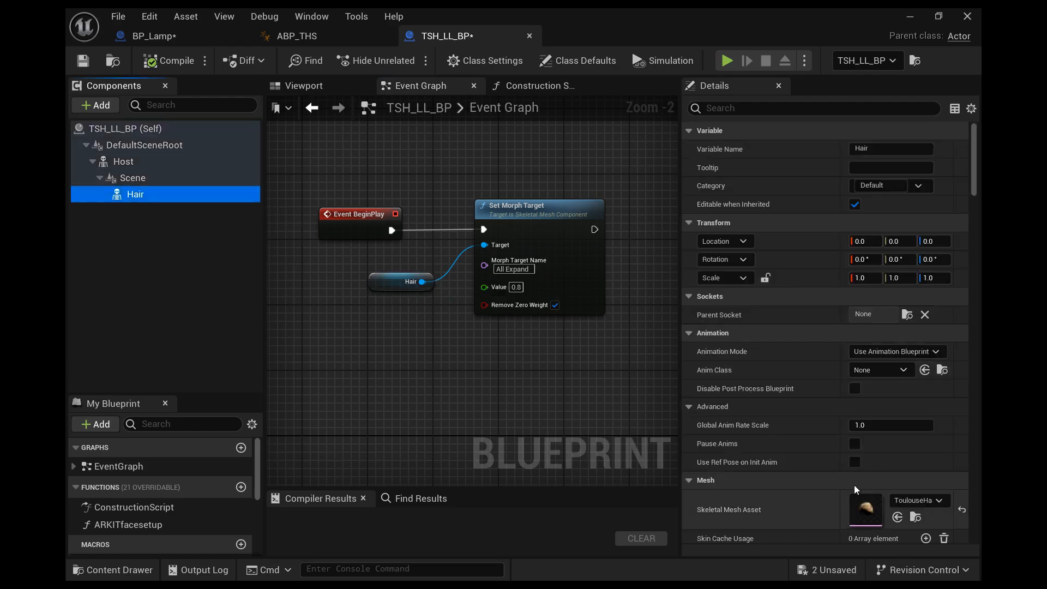
pyautogui.click(897, 517)
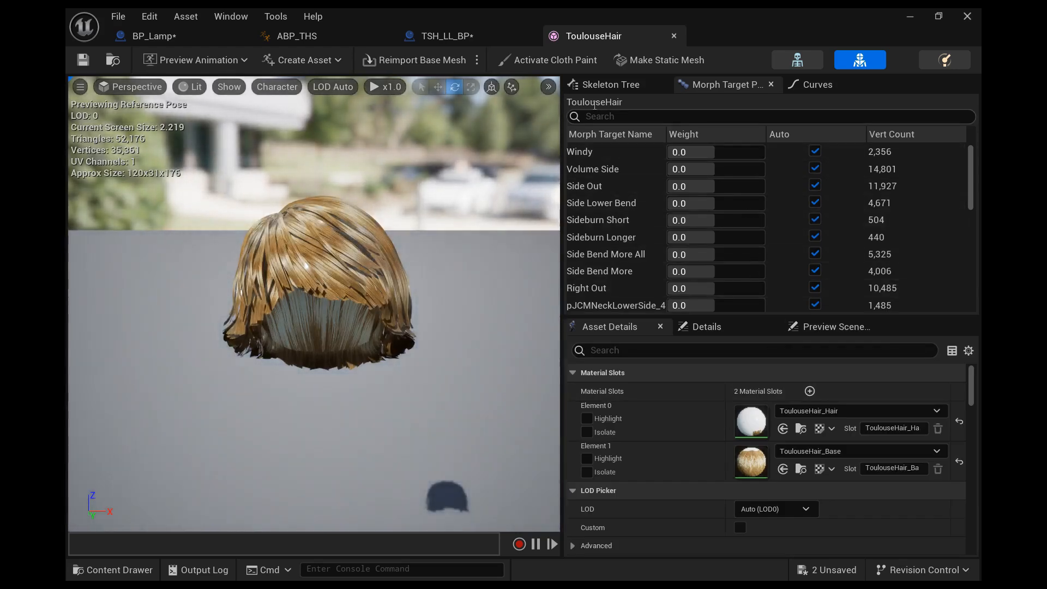
pyautogui.scroll(-10, 586, 172)
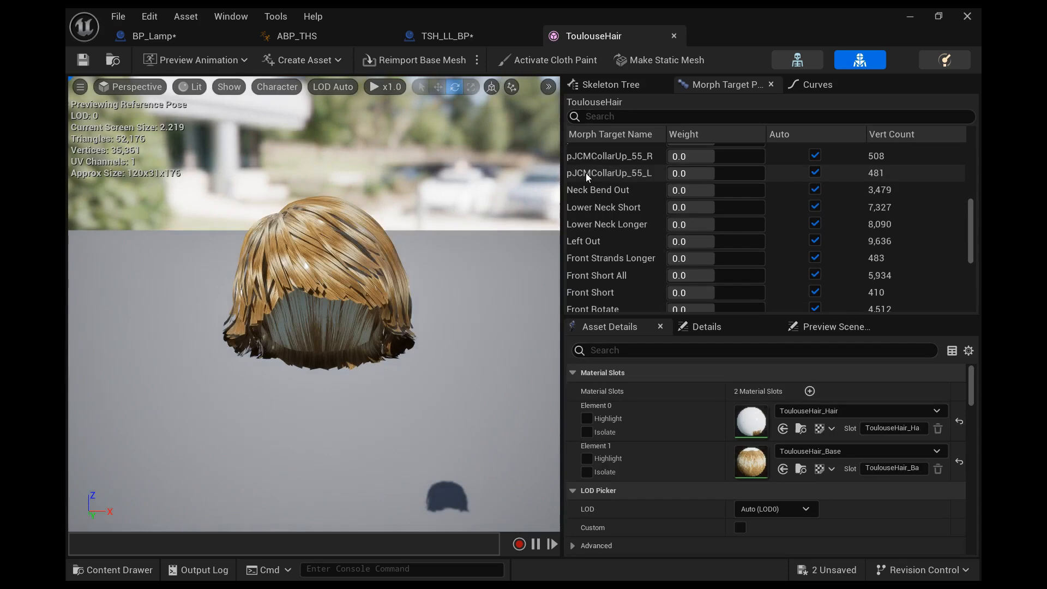
pyautogui.scroll(-2, 587, 180)
pyautogui.moveTo(688, 258); pyautogui.dragTo(703, 258)
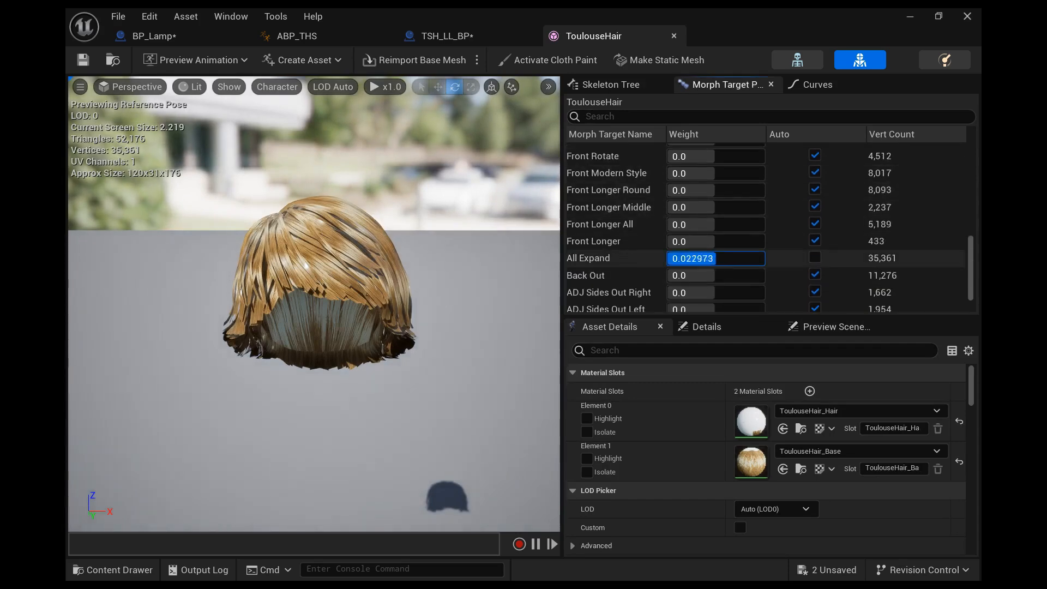
# Copy the All Expand morph target's name from ToulouseHair into the Set Morph Target node of TSH_LL_BP, and save the blueprint.
pyautogui.click(448, 37)
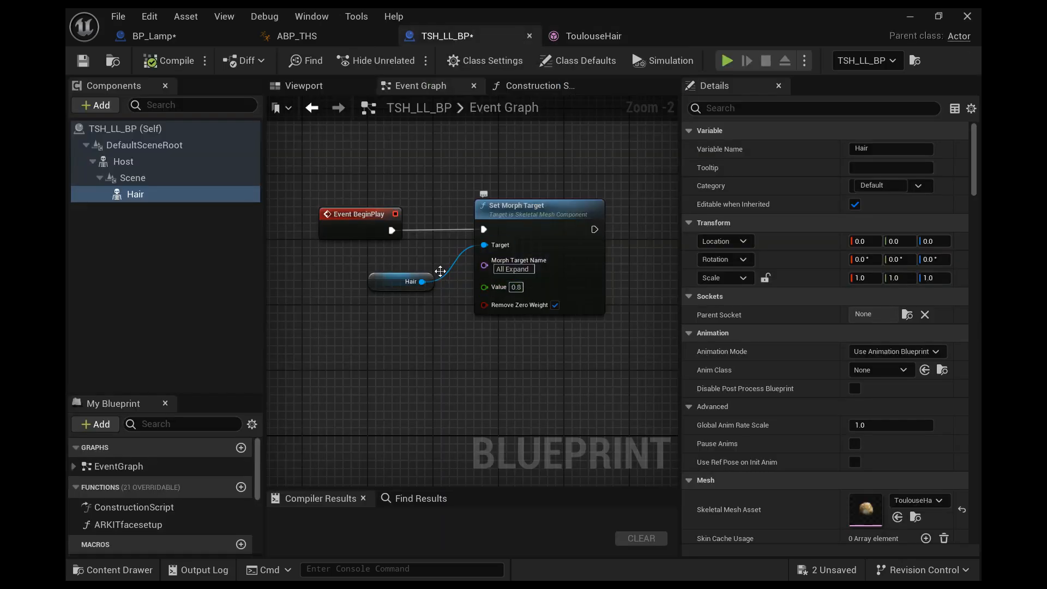
pyautogui.click(562, 35)
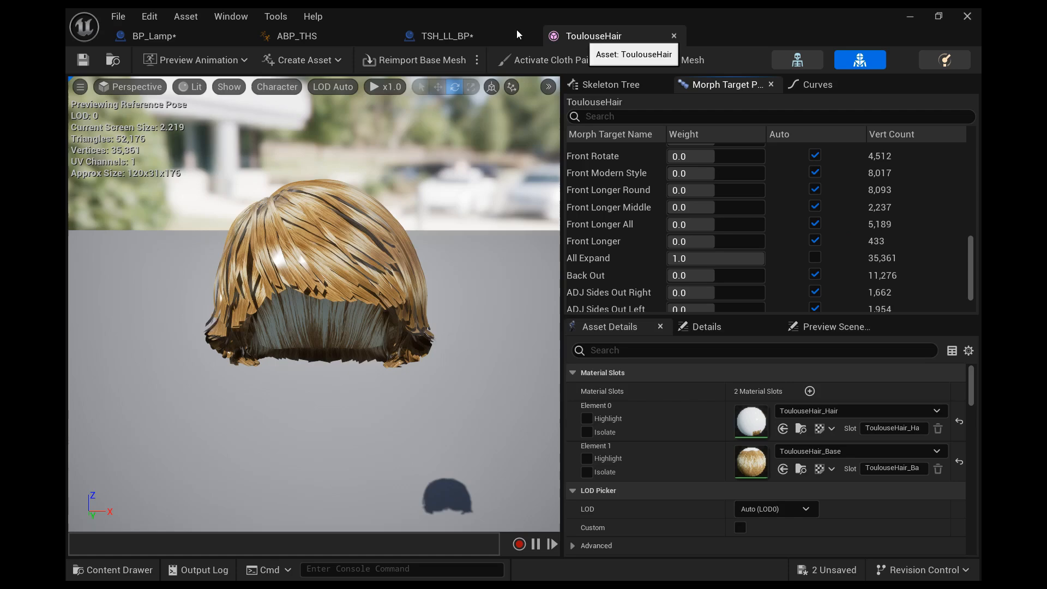
pyautogui.rightClick(578, 255)
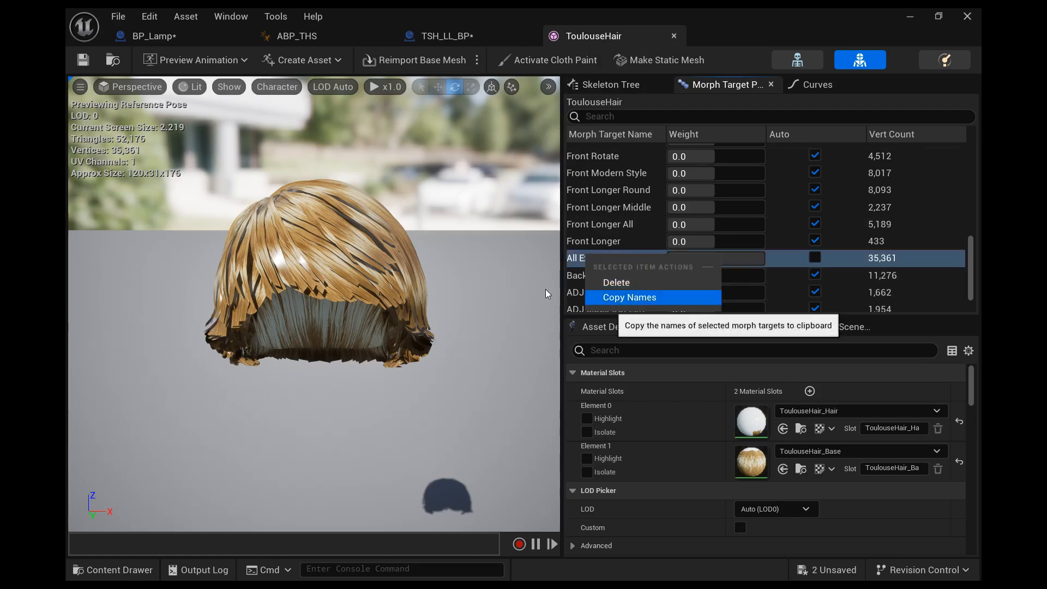
pyautogui.click(608, 297)
pyautogui.click(451, 32)
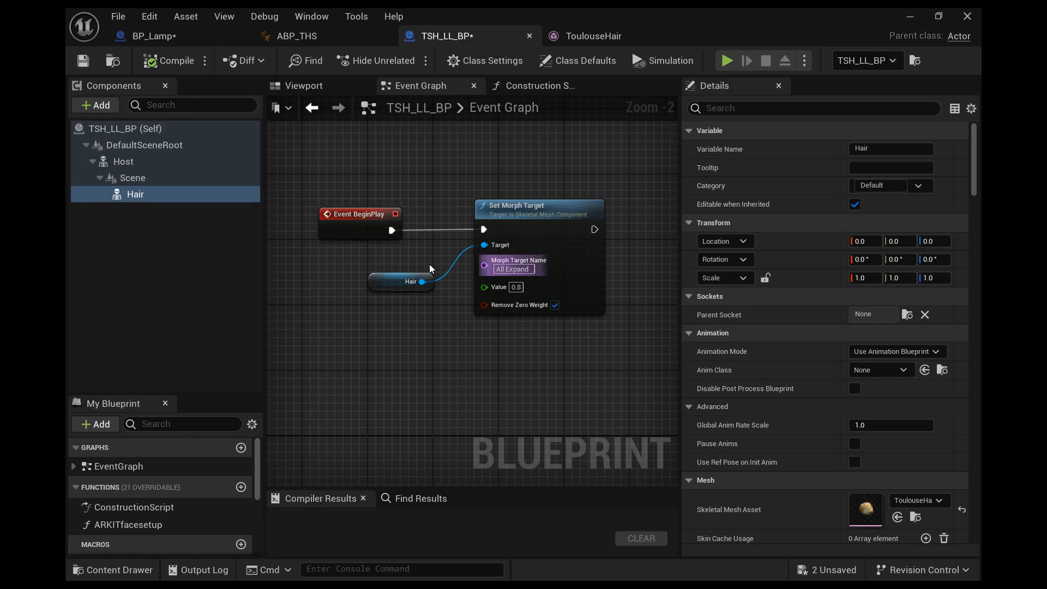
pyautogui.rightClick(507, 269)
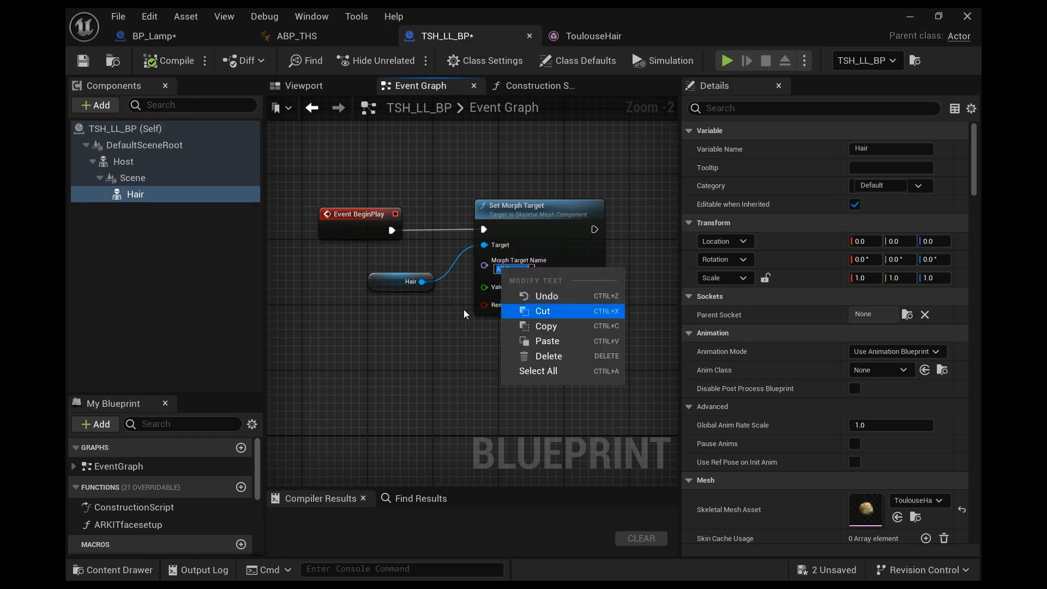
pyautogui.click(482, 342)
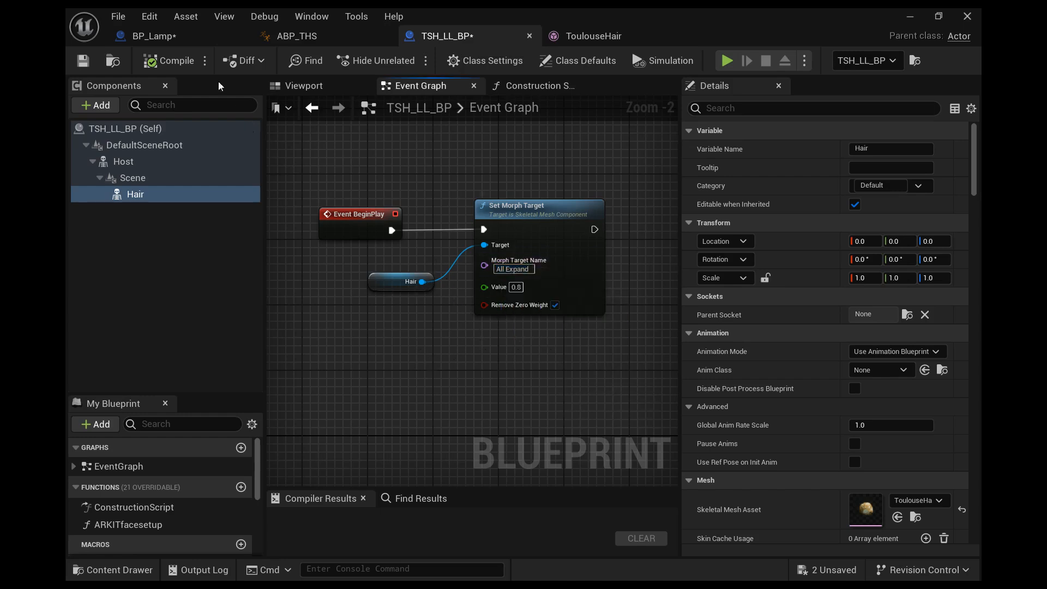
pyautogui.click(83, 61)
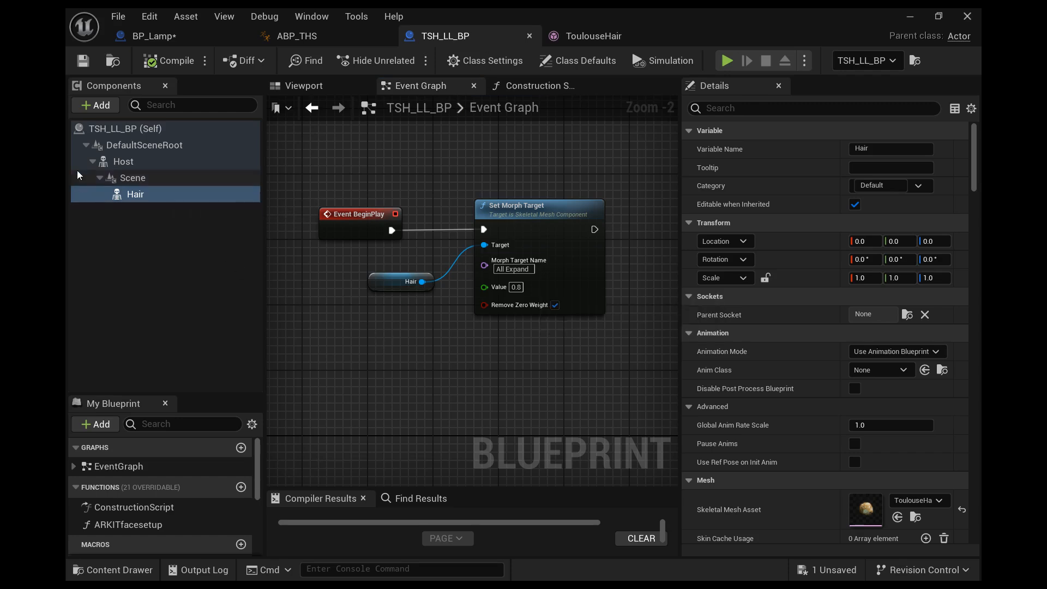
# Examine the Host, Scene and Hair component hierarchy and inspect the hair on the host's head up close in the blueprint preview.
pyautogui.click(117, 178)
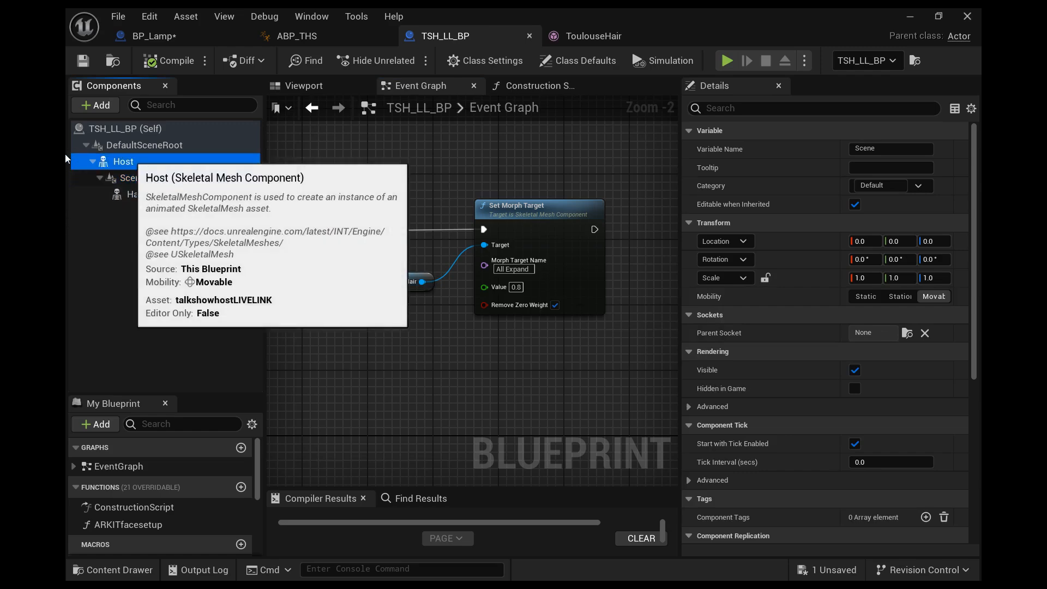
pyautogui.click(82, 162)
pyautogui.click(79, 181)
pyautogui.click(80, 194)
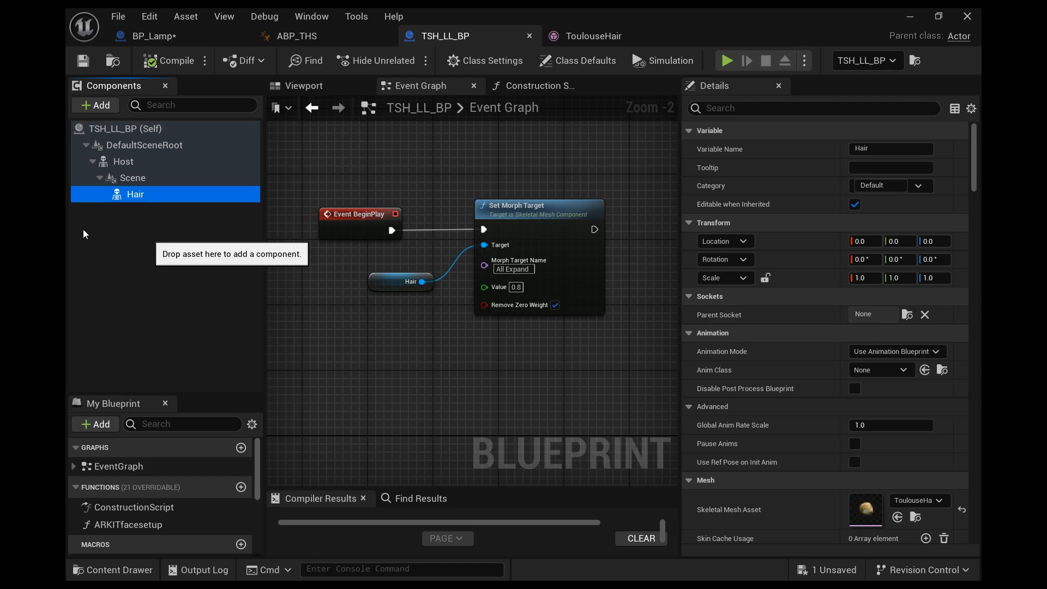
pyautogui.click(301, 86)
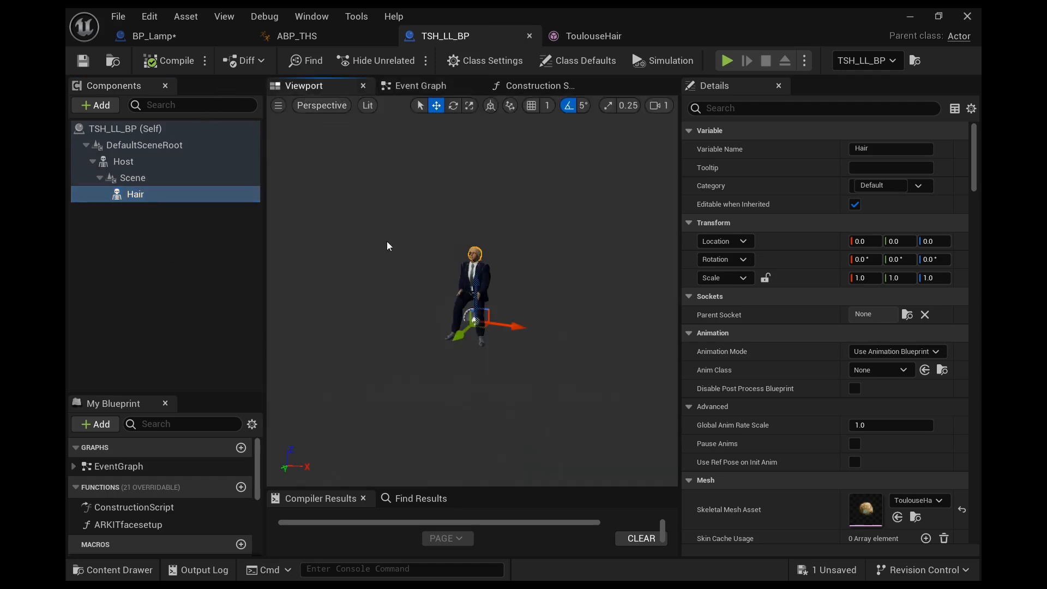
pyautogui.moveTo(387, 246)
pyautogui.mouseDown(button='right')
pyautogui.moveTo(368, 236)
pyautogui.moveTo(524, 229)
pyautogui.moveTo(398, 218)
pyautogui.moveTo(382, 227)
pyautogui.moveTo(398, 242)
pyautogui.mouseUp(button='right')
pyautogui.press('w')
pyautogui.scroll(-1, 387, 245)
pyautogui.press('d')
pyautogui.scroll(-2, 386, 246)
pyautogui.press('w')
pyautogui.press('s')
pyautogui.press('a')
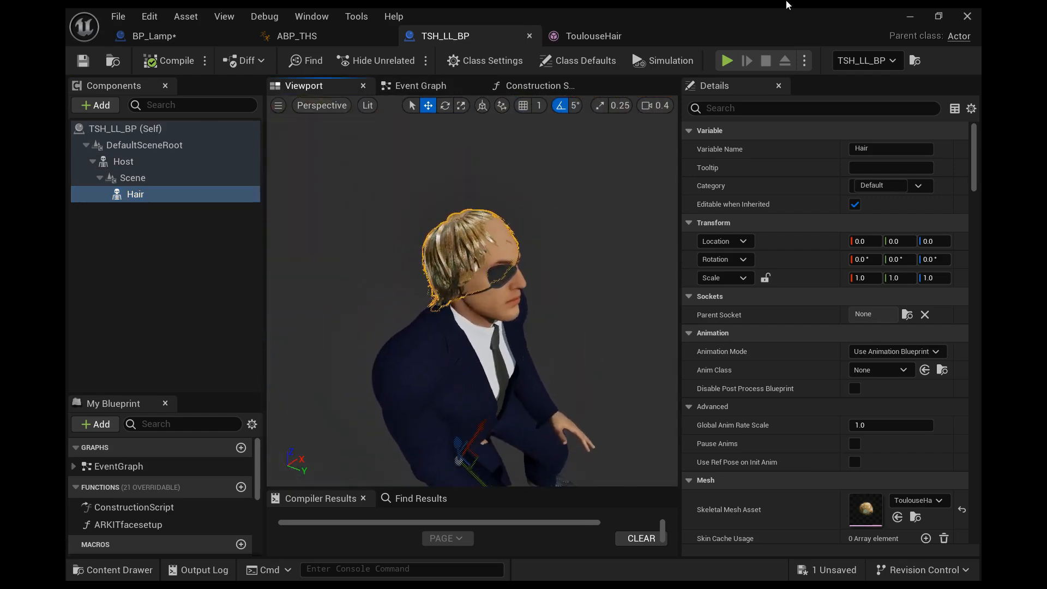
# Play the Bistrot level to check the fit of the host's expanded hair, and stop the play session.
pyautogui.click(909, 16)
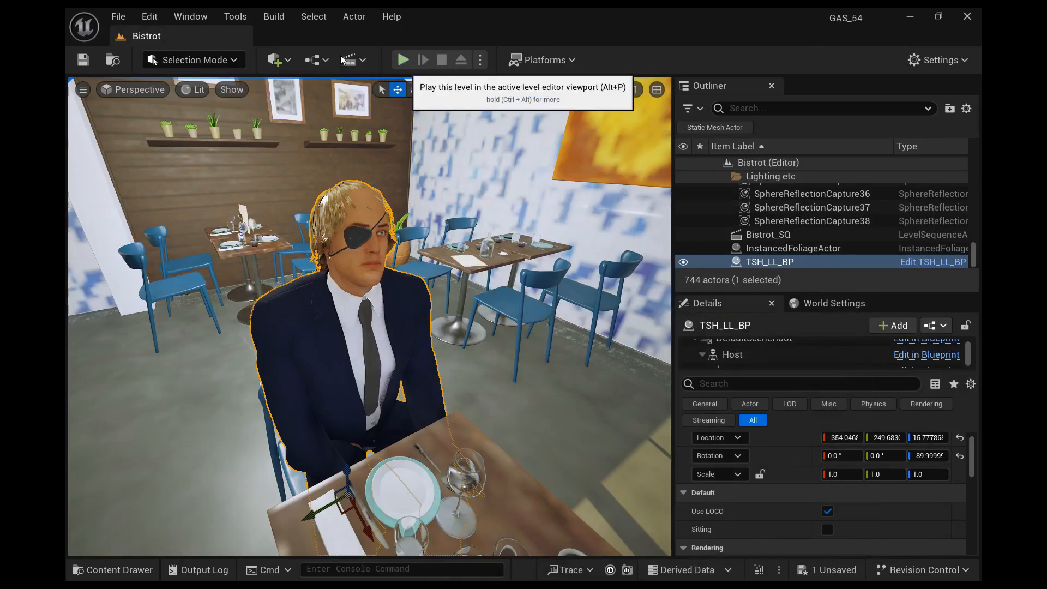
pyautogui.hotkey('alt', 'p')
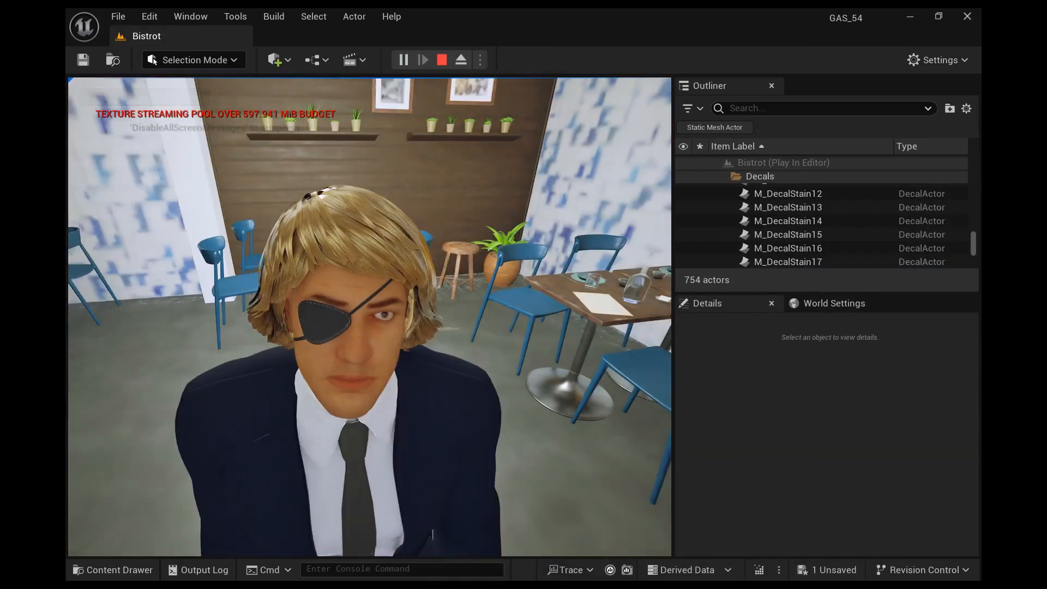
pyautogui.press('Escape')
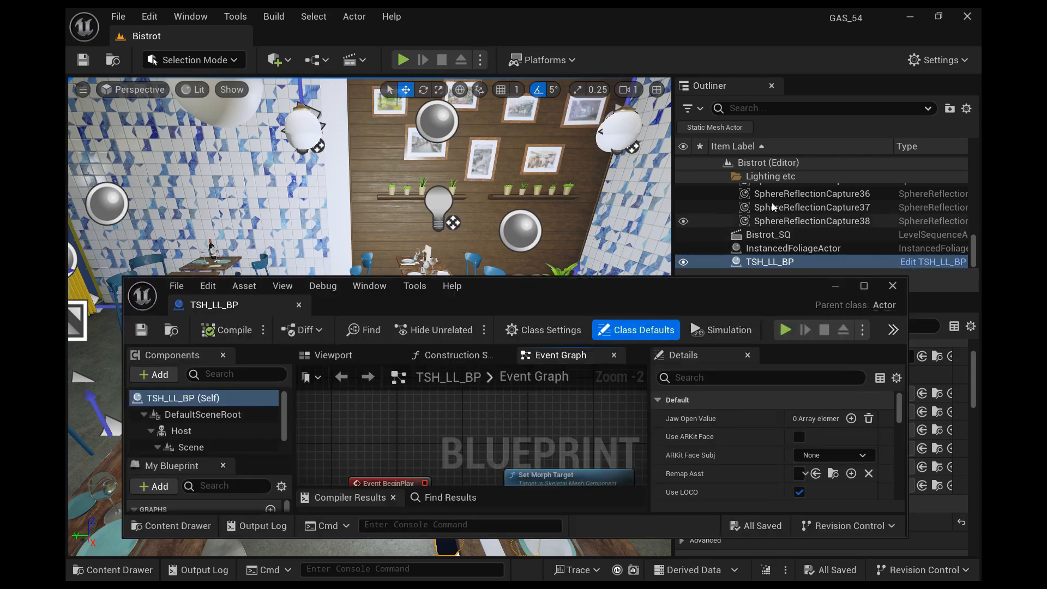
# Open the Host component's ABP_THS animation blueprint and check the Live Link Pose node in its AnimGraph, then return to the level.
pyautogui.doubleClick(508, 304)
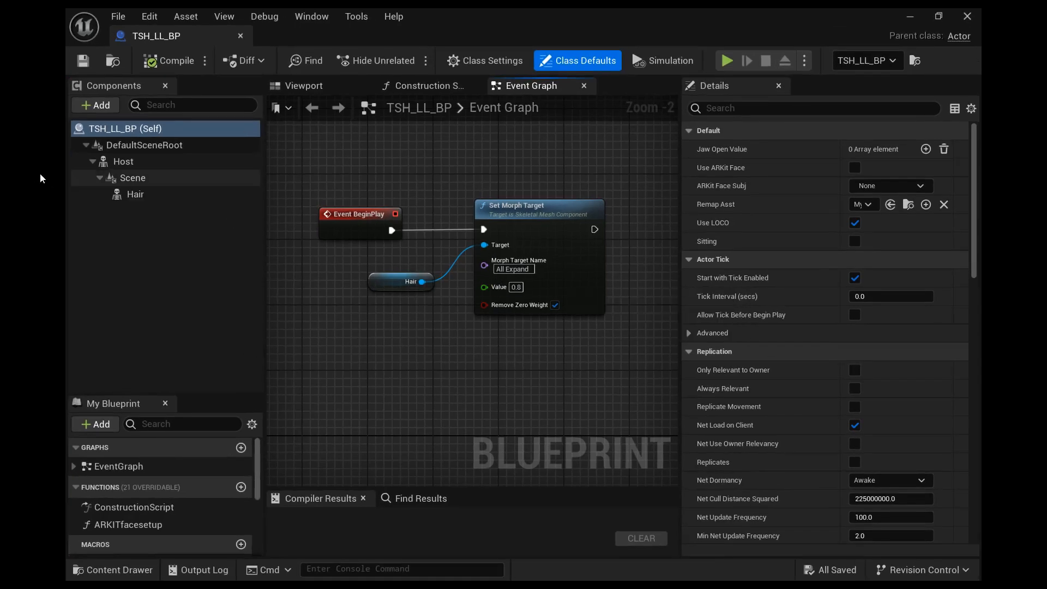
pyautogui.click(119, 161)
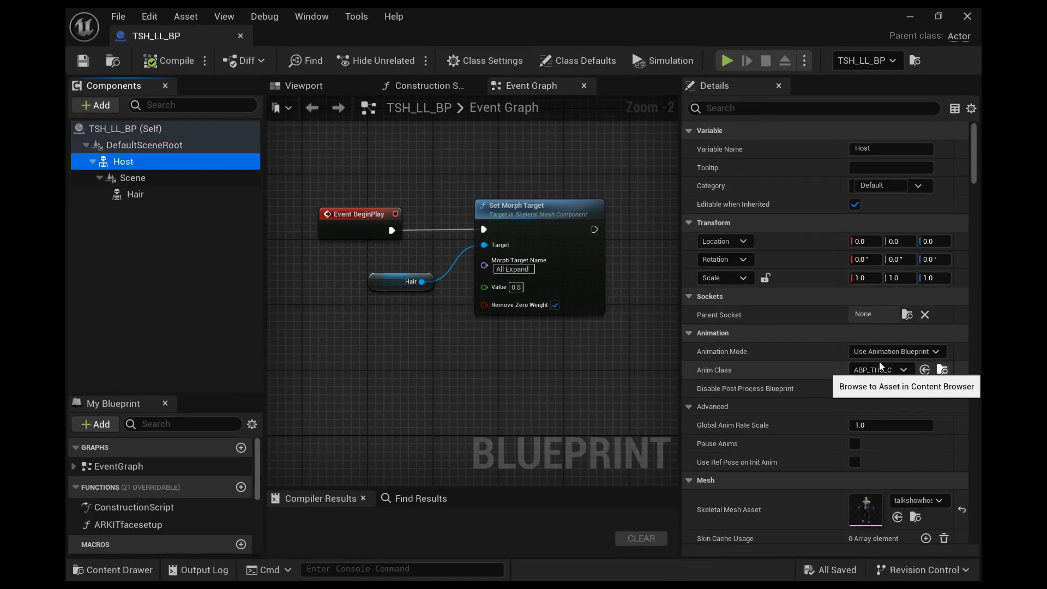
pyautogui.click(942, 370)
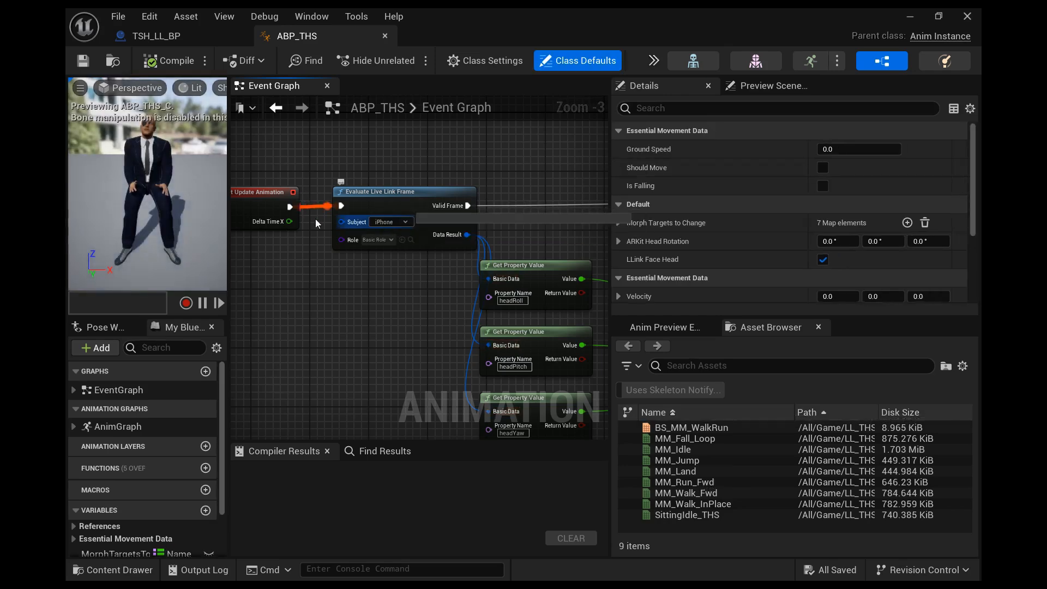
pyautogui.doubleClick(117, 426)
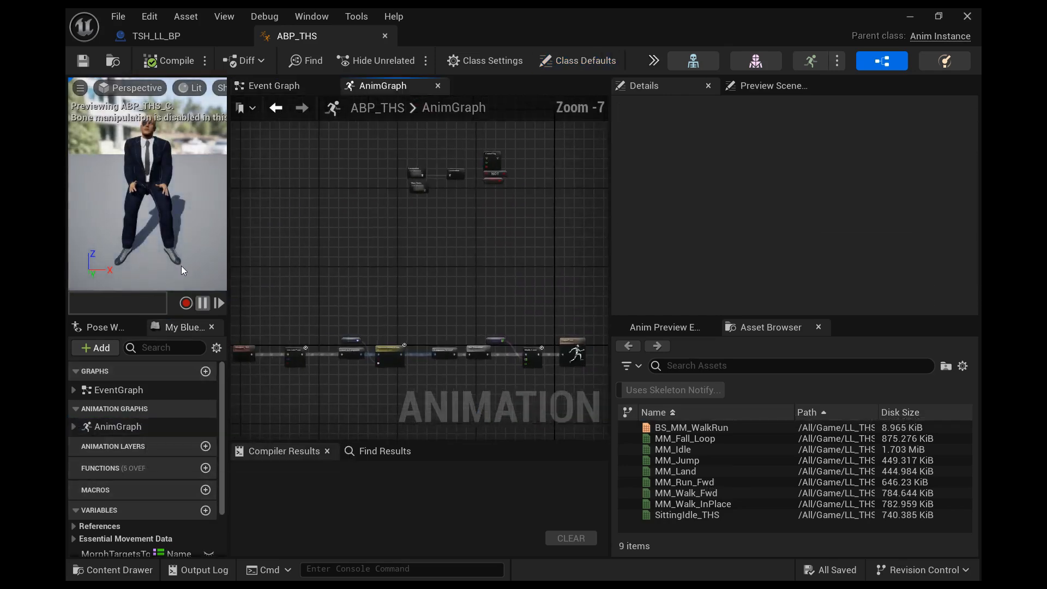
pyautogui.moveTo(306, 287); pyautogui.dragTo(408, 264, button='right')
pyautogui.scroll(8, 407, 264)
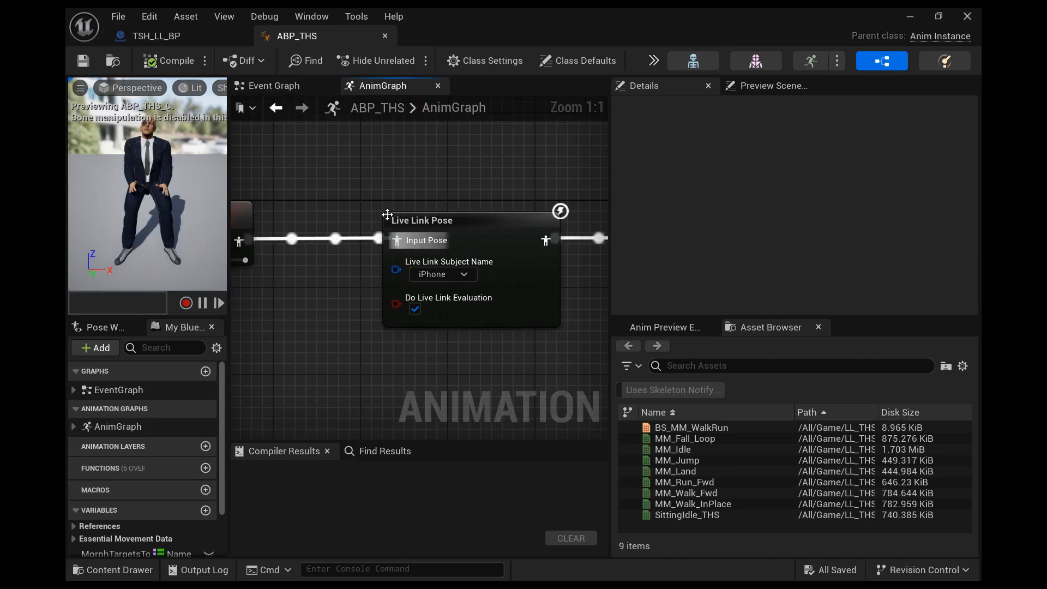
pyautogui.click(406, 307)
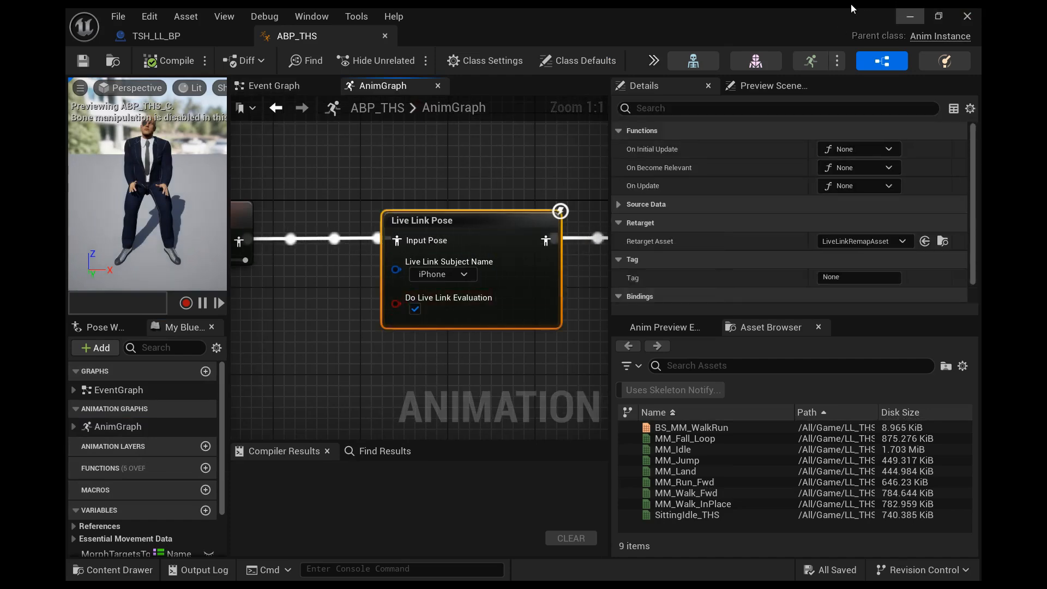
pyautogui.click(910, 15)
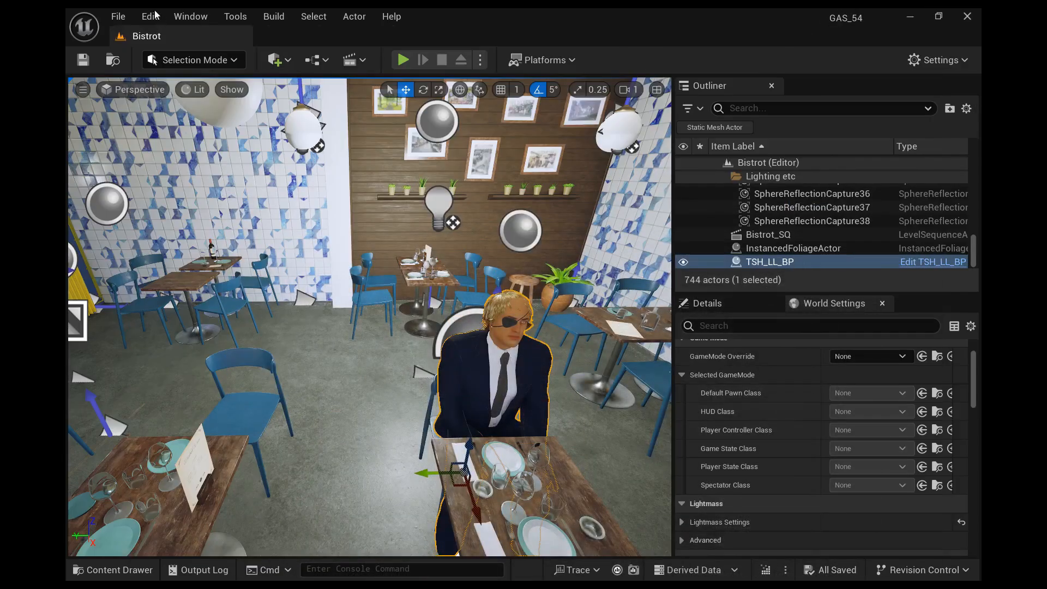
# Open the Take Recorder for the level and enlarge the viewport above the pending take's Sequencer.
pyautogui.click(190, 16)
pyautogui.moveTo(175, 71)
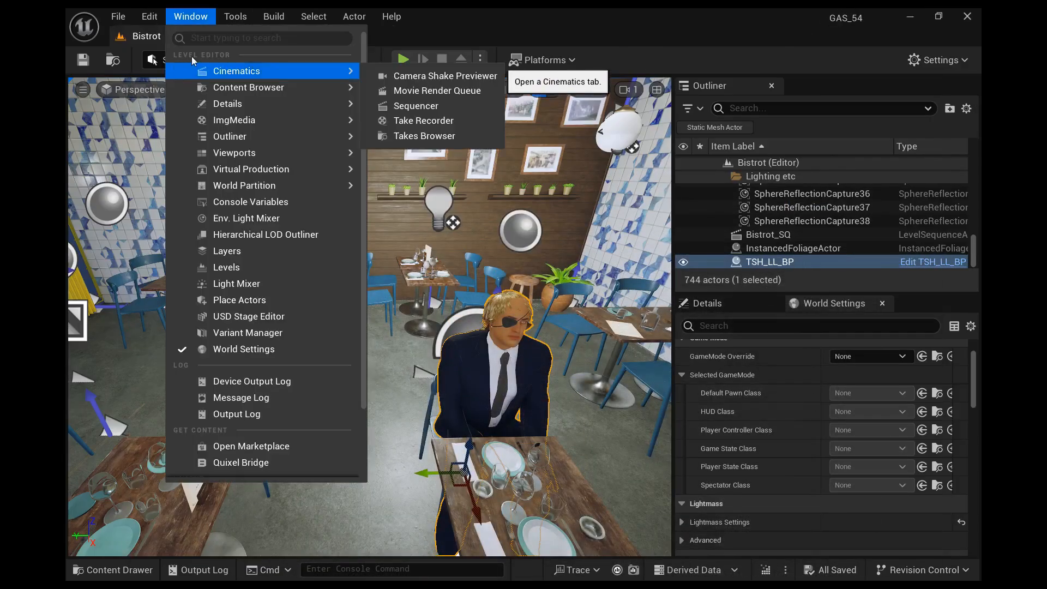
pyautogui.click(423, 120)
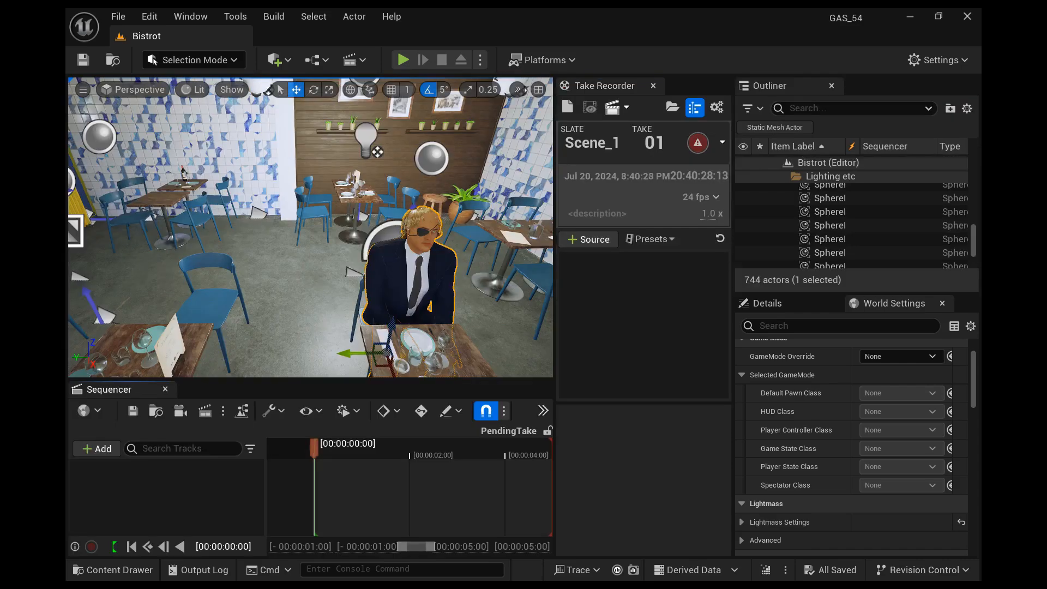
pyautogui.moveTo(255, 381); pyautogui.dragTo(265, 390)
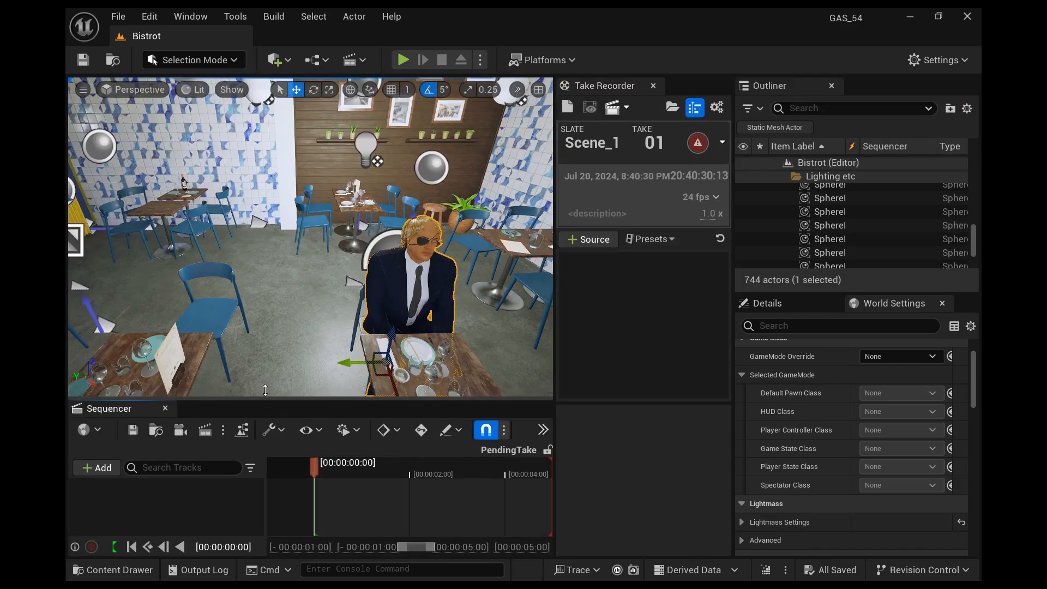
# Add the TSH_LL_BP host actor as a recording source in the Take Recorder.
pyautogui.click(588, 239)
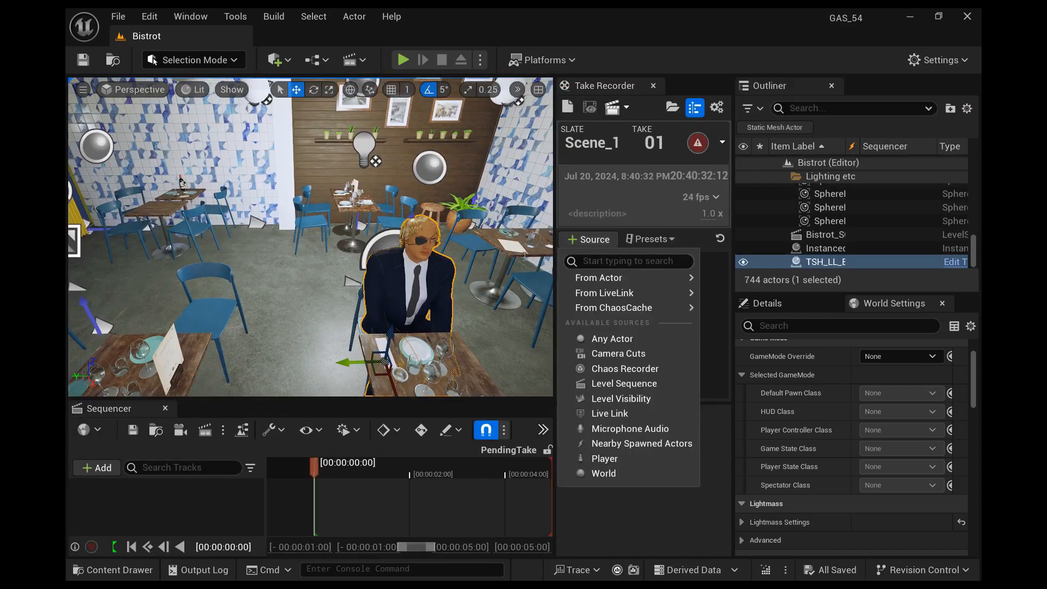
pyautogui.moveTo(599, 277)
pyautogui.click(719, 276)
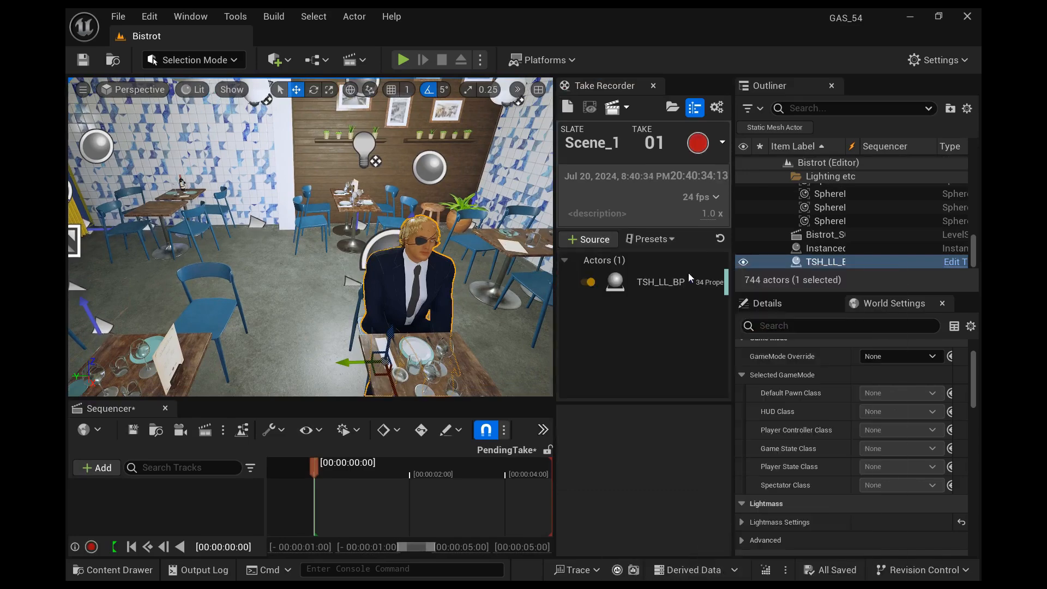
# Delete the Player Start actor from the Bistrot level.
pyautogui.moveTo(310, 262); pyautogui.dragTo(158, 265, button='right')
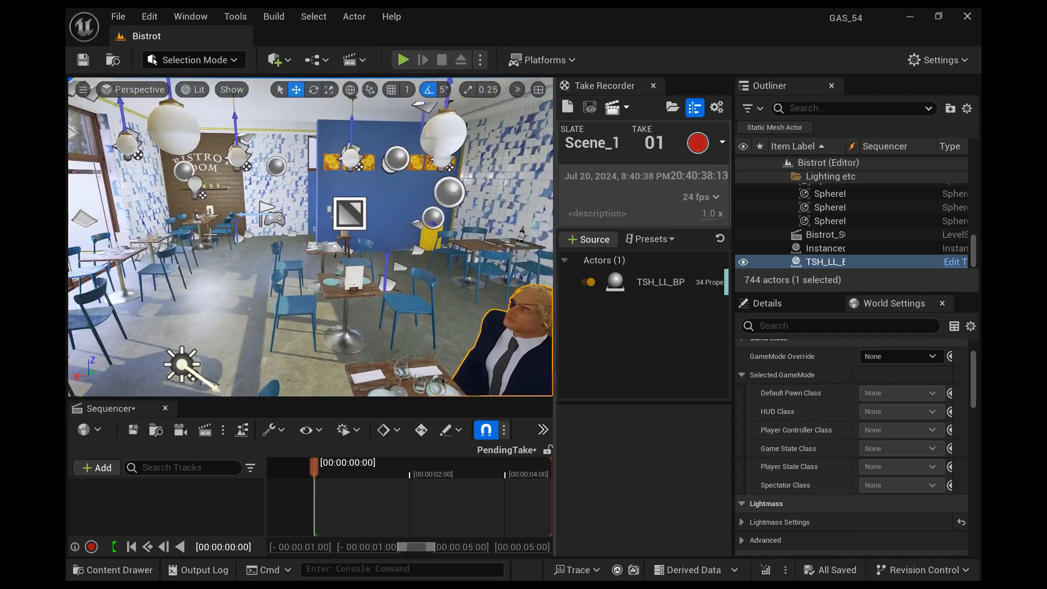
pyautogui.click(270, 213)
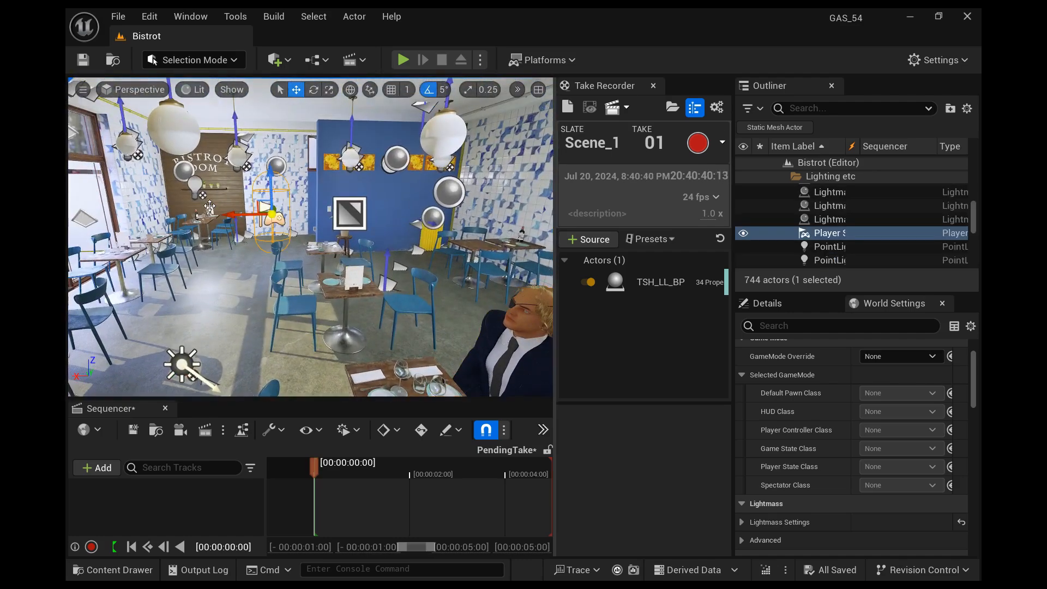
pyautogui.press('Delete')
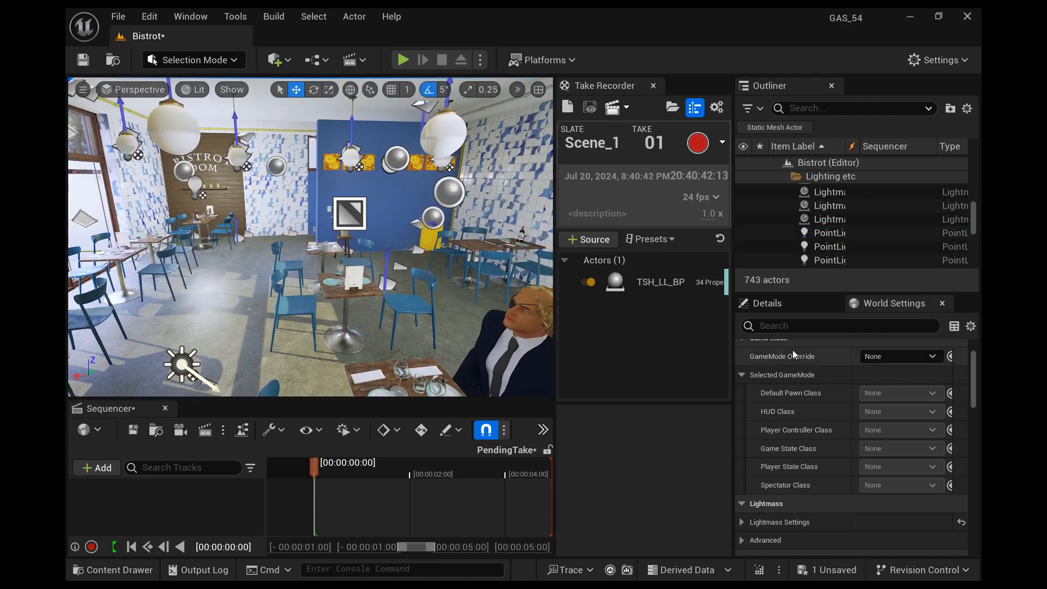
# Set the level's GameMode Override to FunctionalTestGameMode and save the level.
pyautogui.click(900, 356)
pyautogui.click(798, 248)
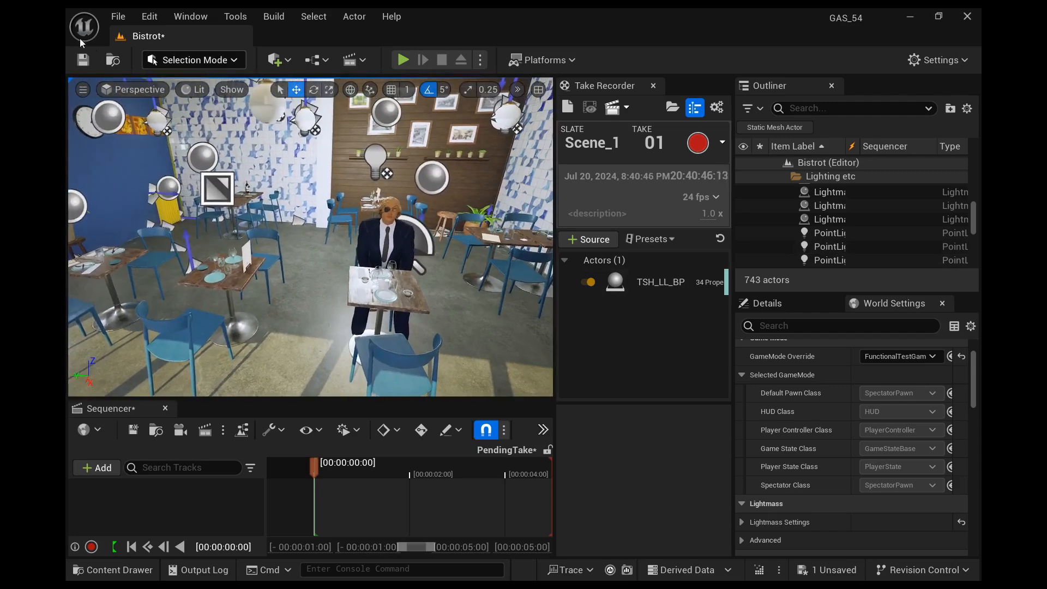
pyautogui.hotkey('ctrl', 's')
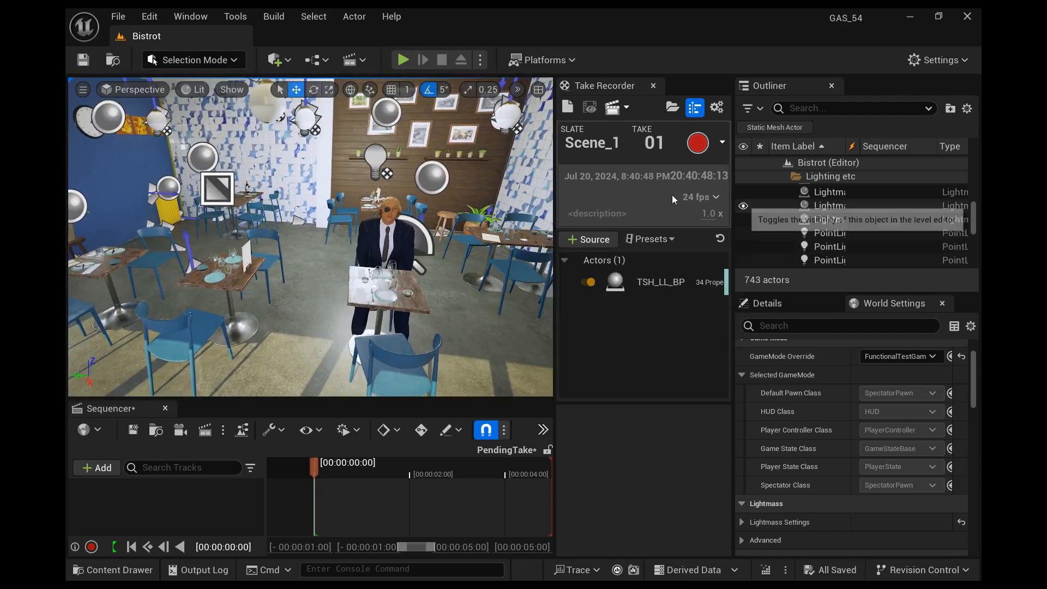
# Widen the Take Recorder area and frame the seated host from the front in the level viewport.
pyautogui.moveTo(669, 195); pyautogui.dragTo(866, 224)
pyautogui.press('w')
pyautogui.moveTo(528, 271)
pyautogui.mouseDown(button='right')
pyautogui.moveTo(539, 259)
pyautogui.moveTo(526, 259)
pyautogui.moveTo(538, 232)
pyautogui.moveTo(551, 255)
pyautogui.moveTo(609, 244)
pyautogui.moveTo(546, 244)
pyautogui.mouseUp(button='right')
pyautogui.press('d')
pyautogui.press('w')
pyautogui.press('s')
pyautogui.moveTo(350, 276); pyautogui.dragTo(351, 281, button='right')
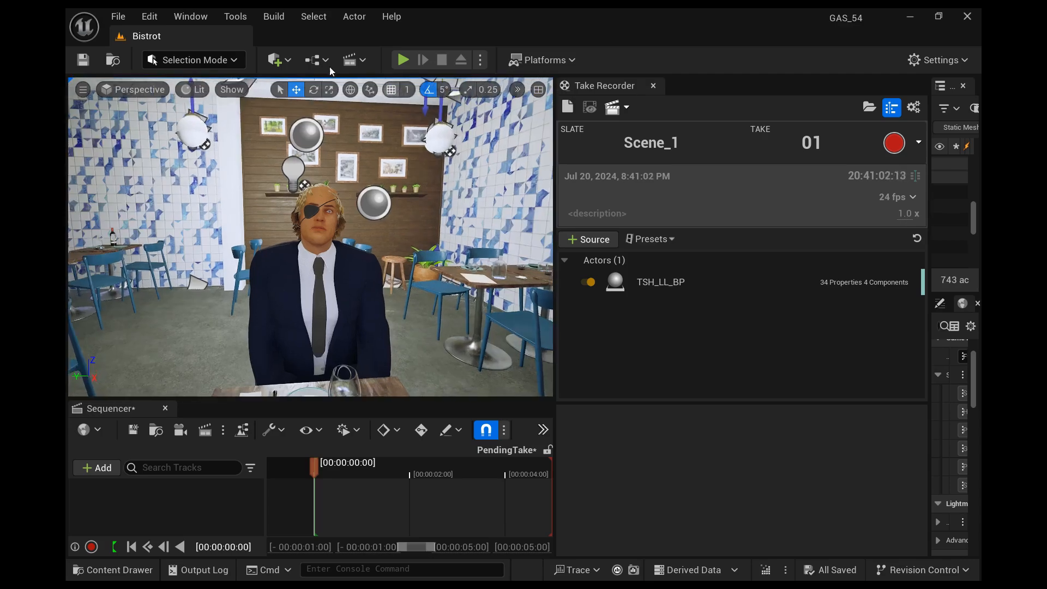
# Play the level, fly around the host to check his live performance from several angles, and stop the session.
pyautogui.hotkey('alt', 'p')
pyautogui.click(332, 146)
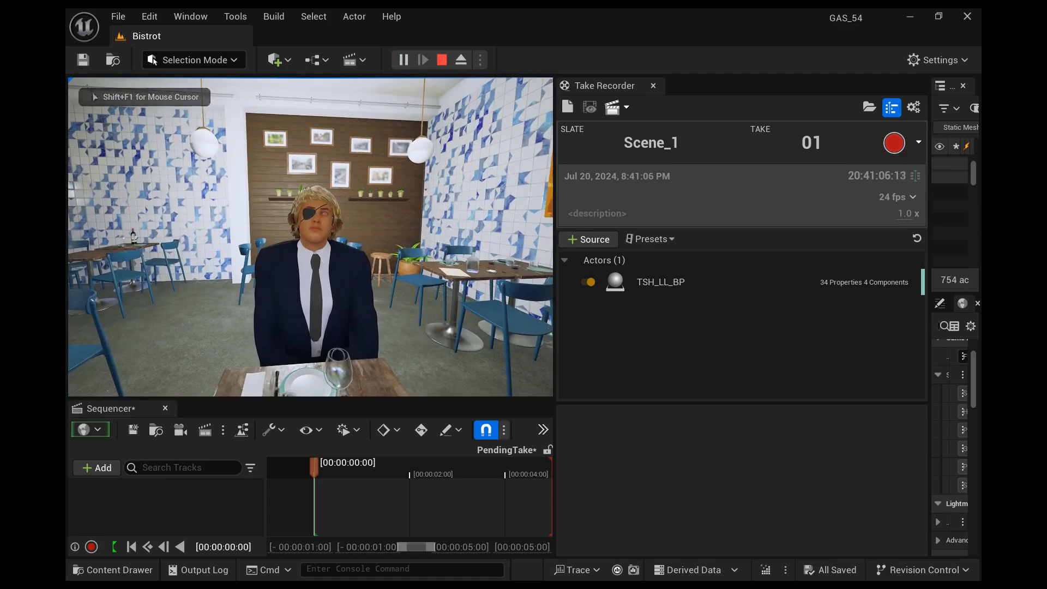
pyautogui.press('w')
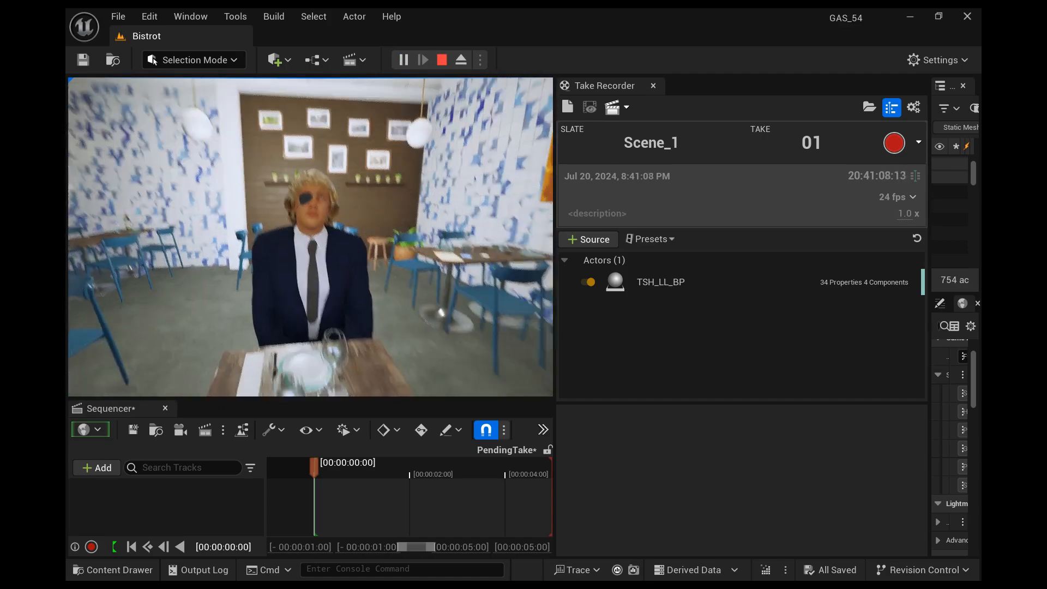
pyautogui.press('s')
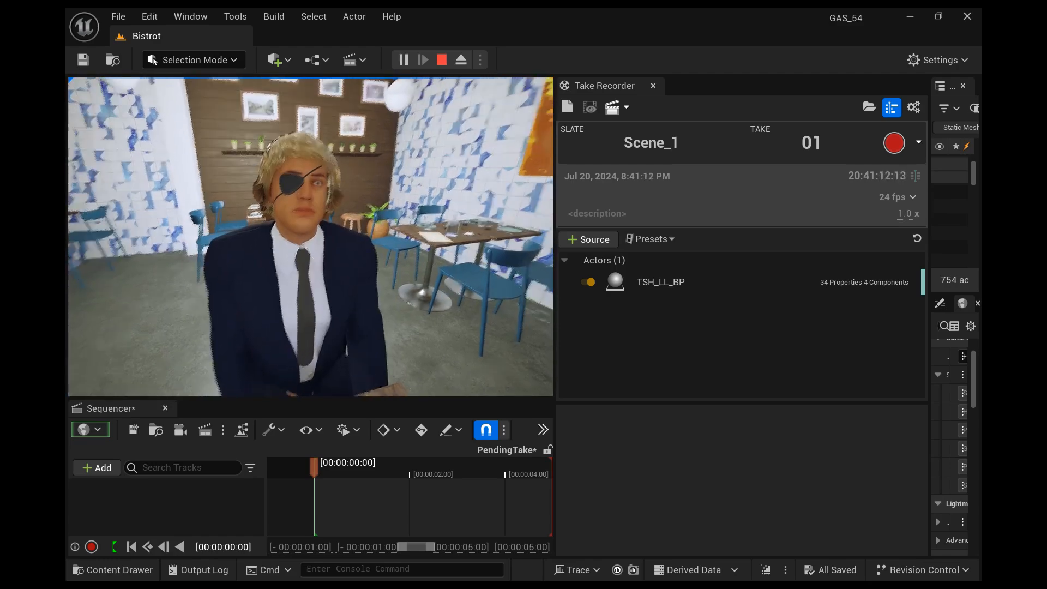
pyautogui.press('s')
pyautogui.press('w')
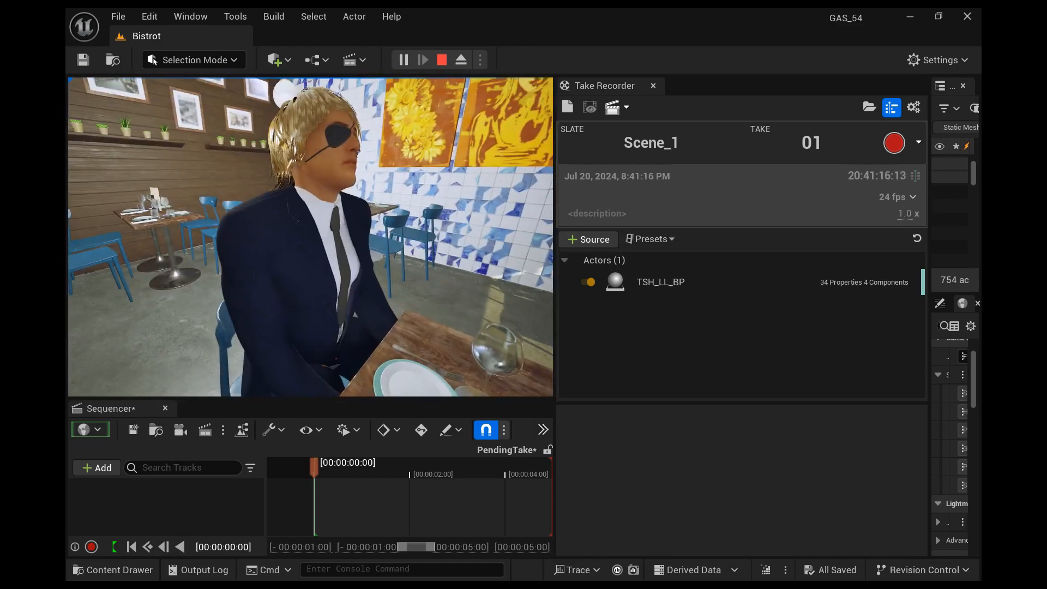
pyautogui.press('Escape')
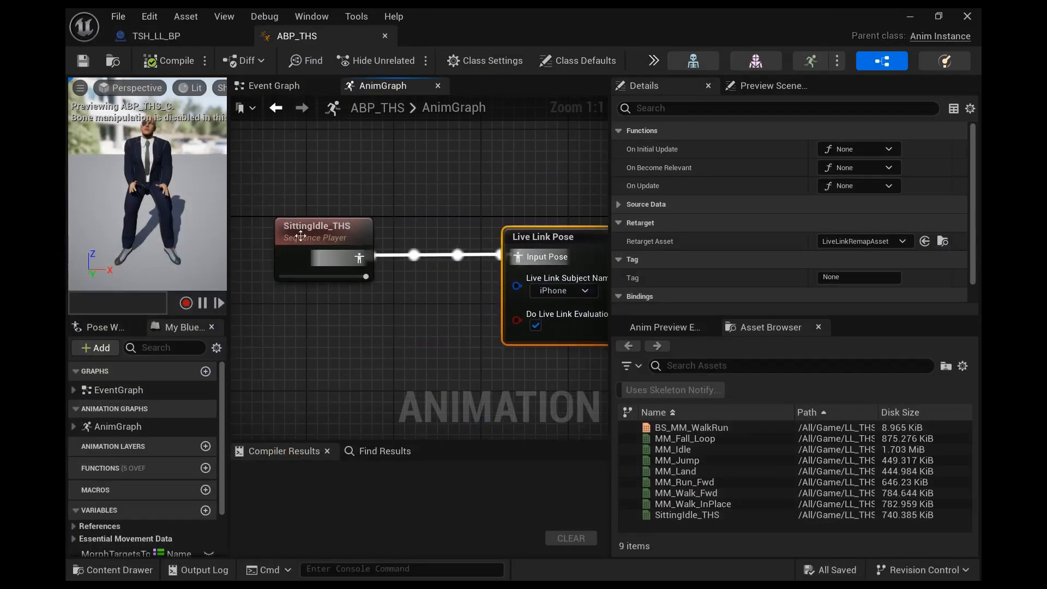
# Enable Loop Animation on the SittingIdle_THS sequence player in the ABP_THS AnimGraph and compile the blueprint.
pyautogui.click(300, 236)
pyautogui.scroll(-3, 655, 199)
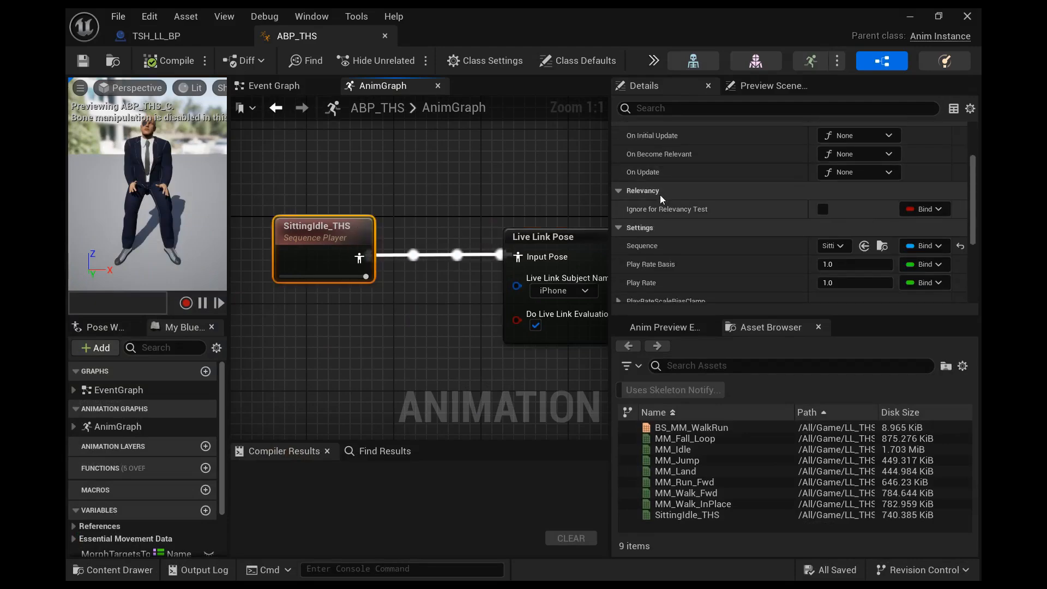
pyautogui.scroll(-4, 659, 195)
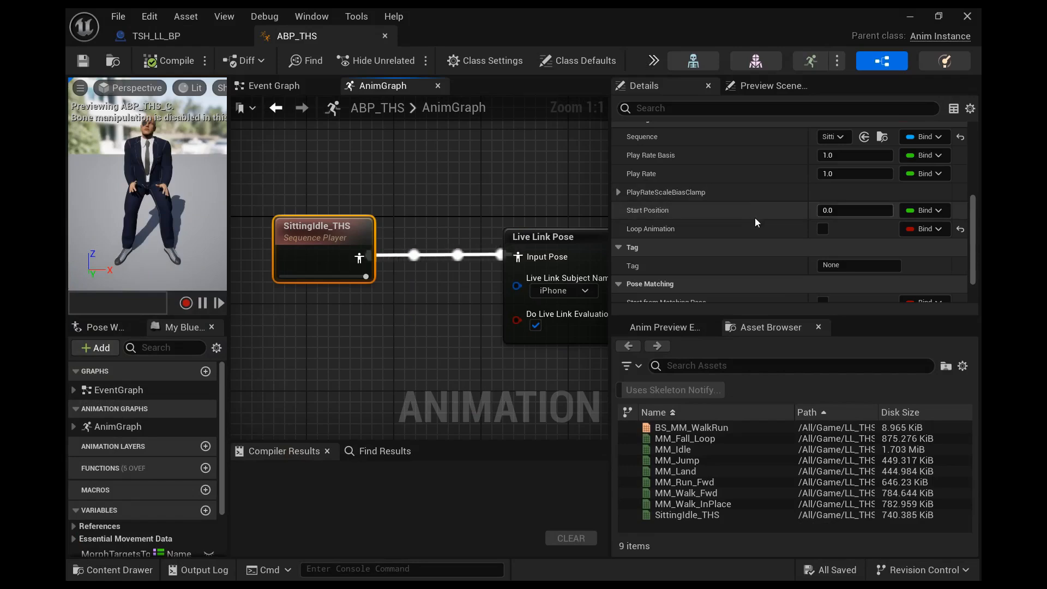
pyautogui.click(822, 228)
pyautogui.click(169, 61)
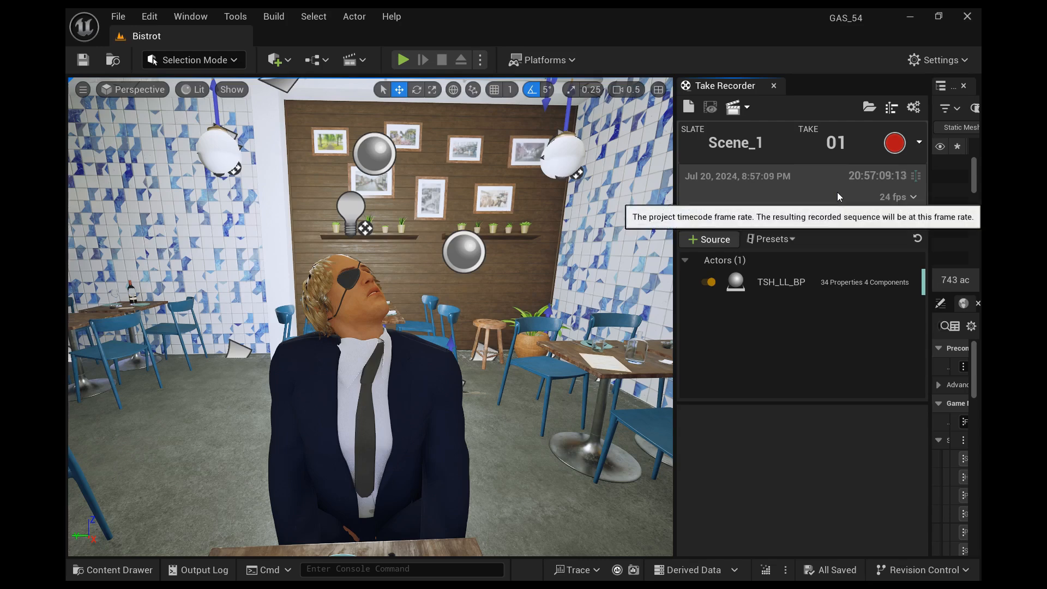
# Set the take's frame rate to 60 fps and add Microphone Audio as a second recording source.
pyautogui.click(836, 192)
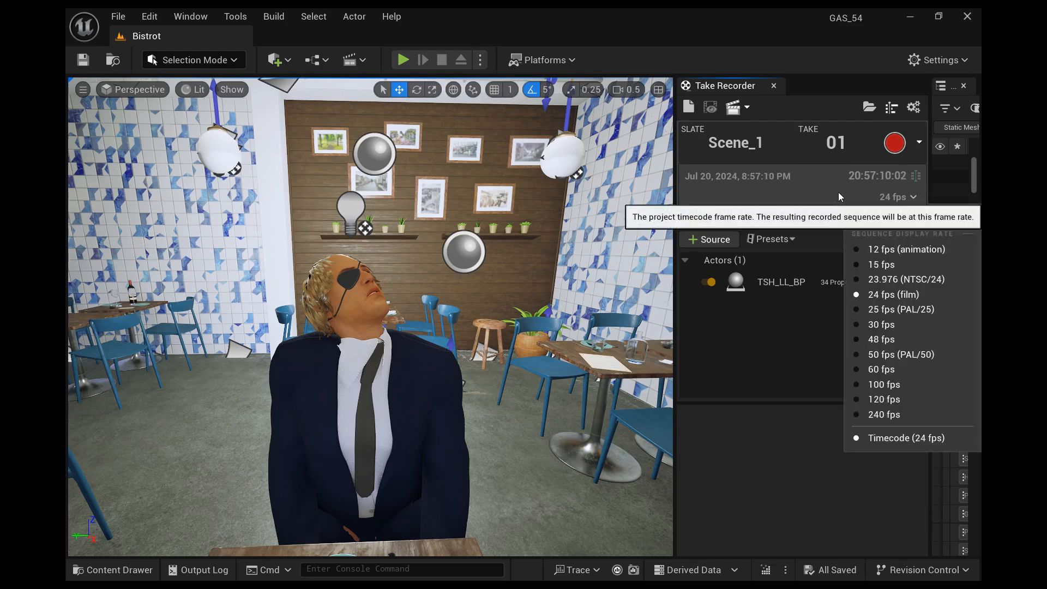
pyautogui.click(813, 360)
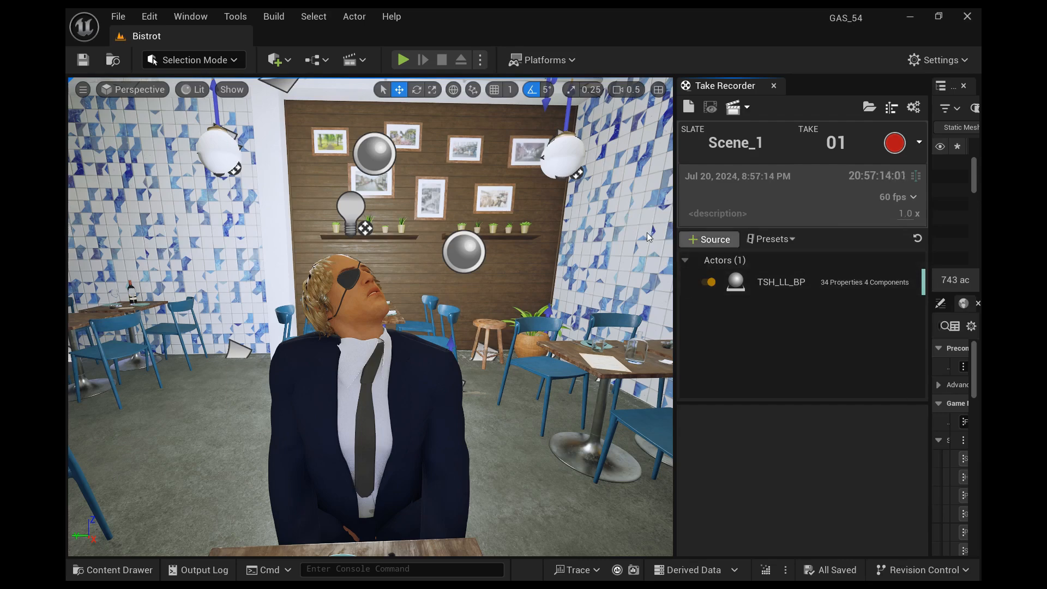
pyautogui.click(708, 239)
pyautogui.moveTo(720, 277)
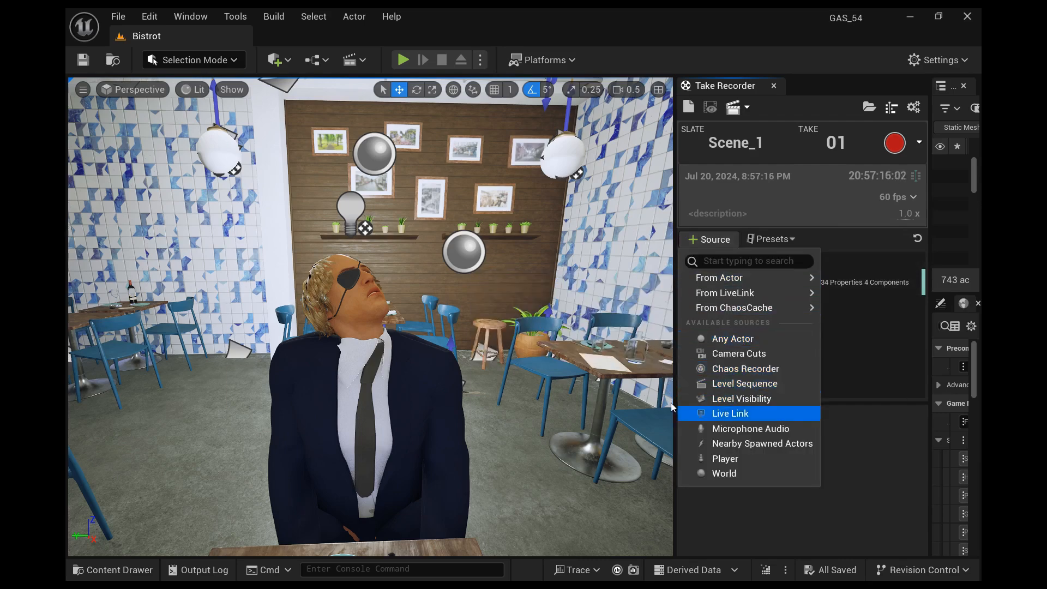
pyautogui.click(704, 429)
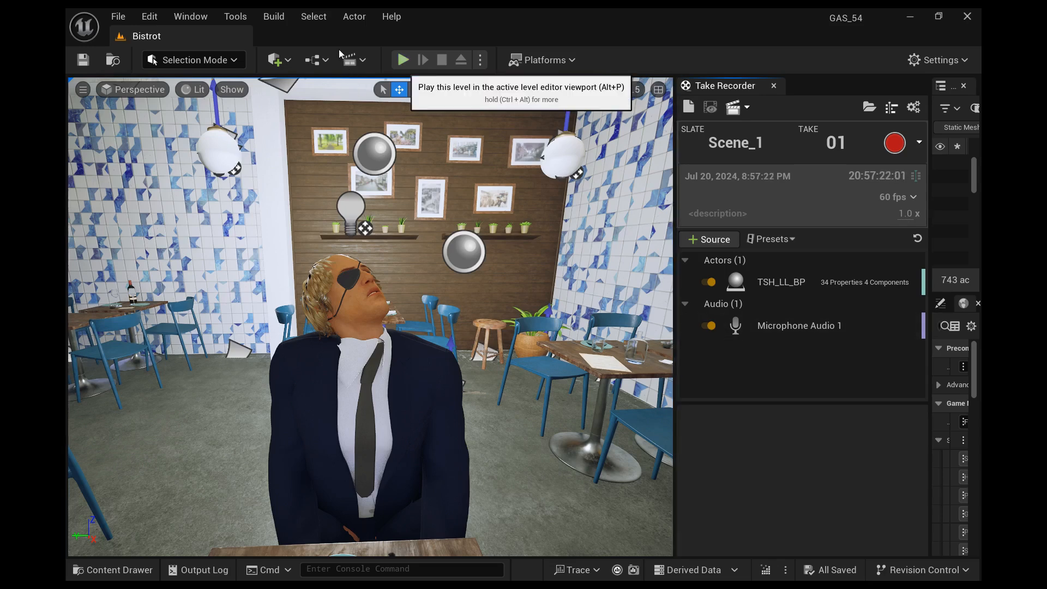
# Play the level, record take 01 of slate Scene_1 with the host's performance, and end the recording and play session.
pyautogui.click(403, 59)
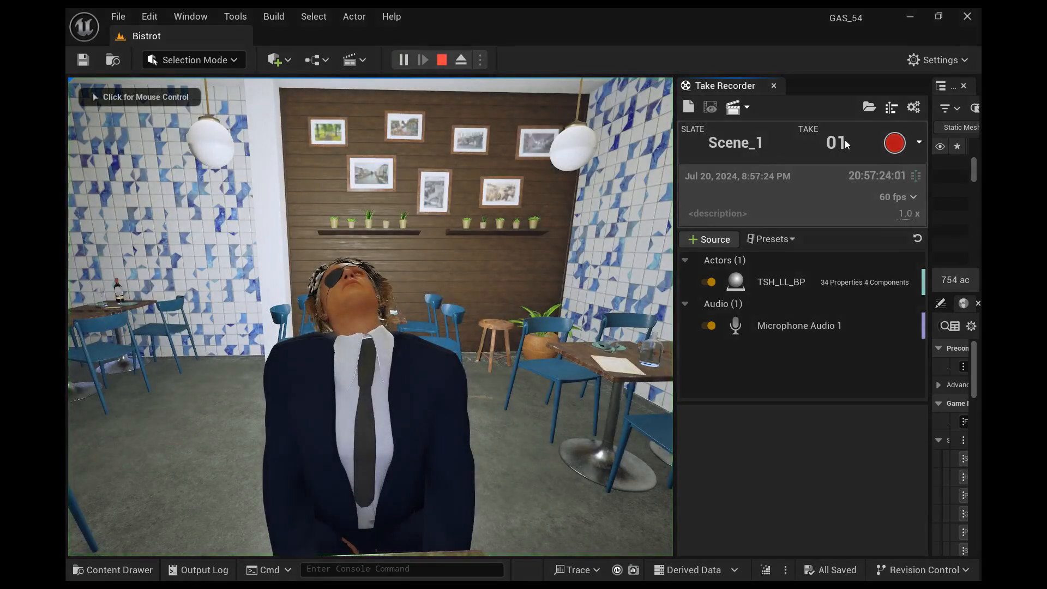
pyautogui.click(894, 143)
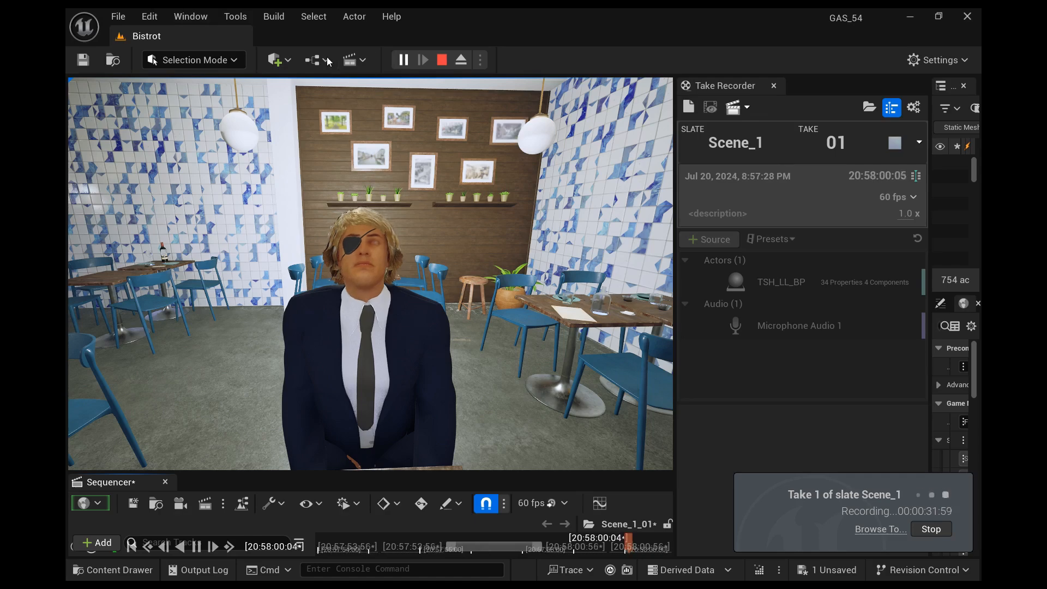
pyautogui.press('Escape')
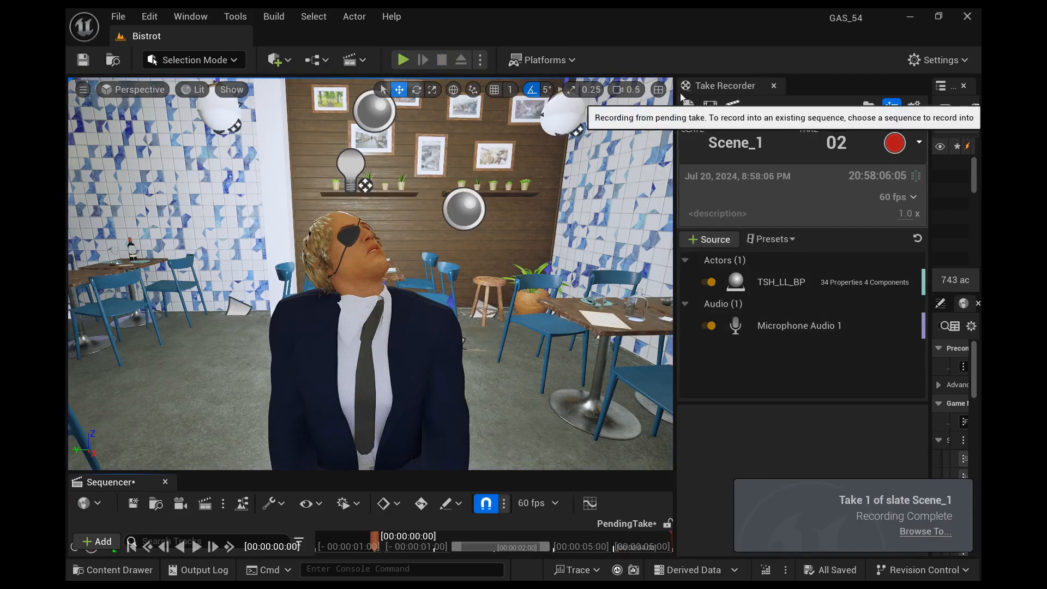
# Browse the recorded takes to the Animation folder in Scene_1_01_Subscenes and open the host's TSH_LL_BP_Scene_1_01 animation sequence.
pyautogui.click(870, 108)
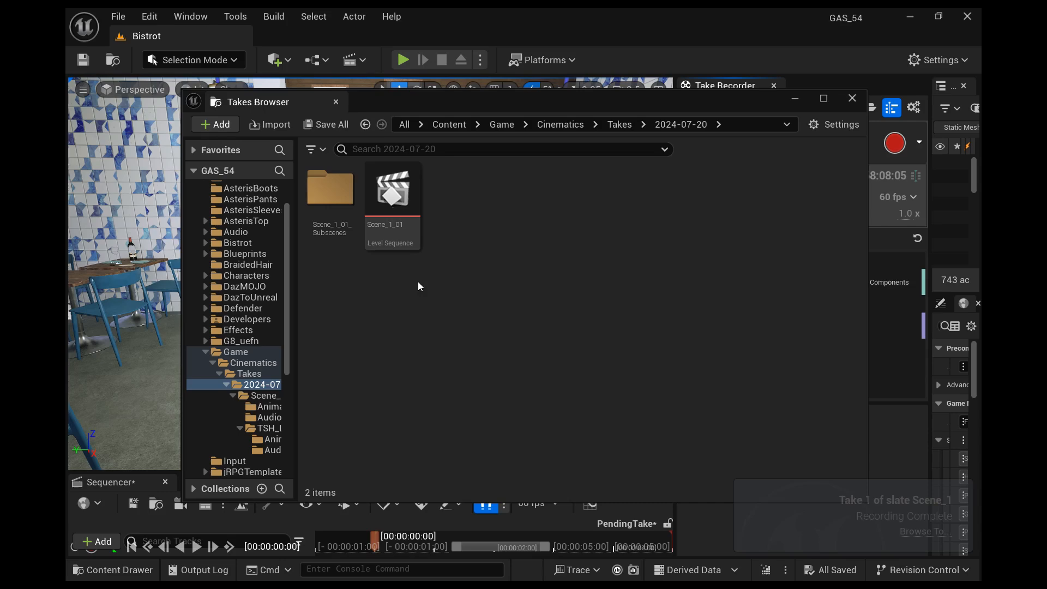
pyautogui.doubleClick(330, 191)
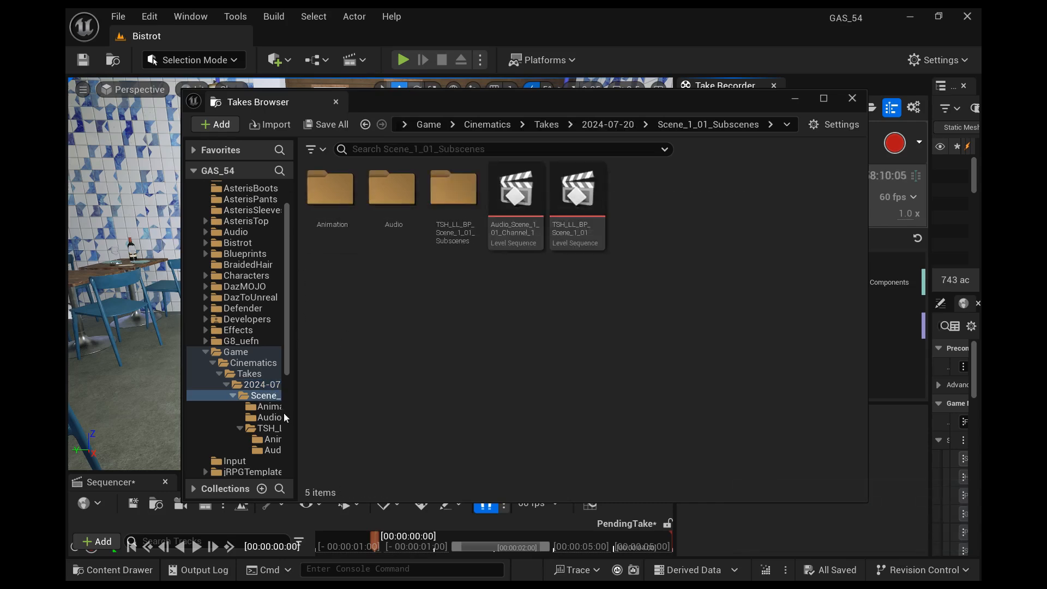
pyautogui.doubleClick(330, 191)
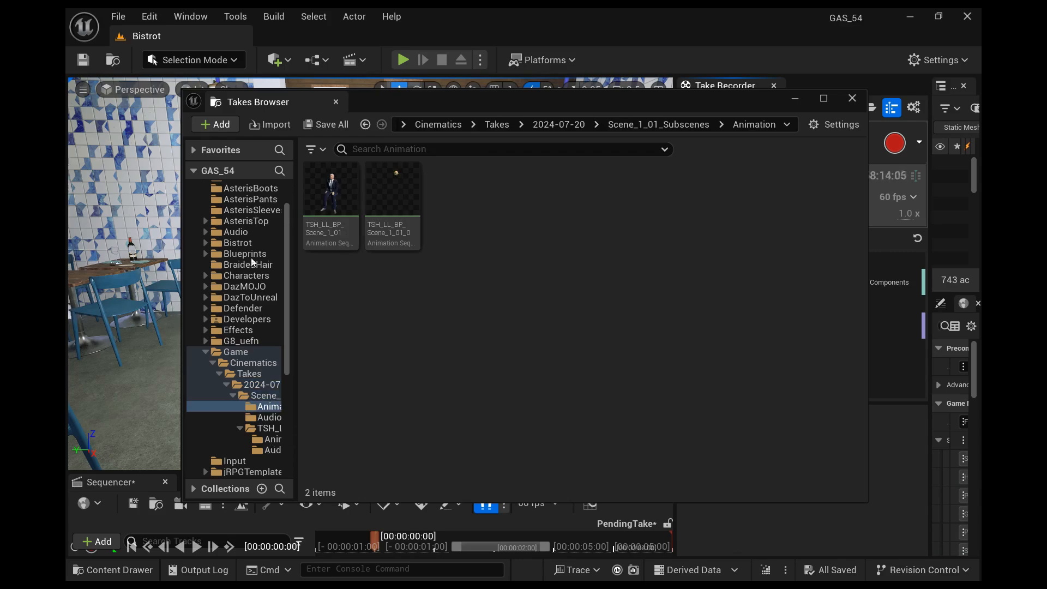
pyautogui.doubleClick(316, 214)
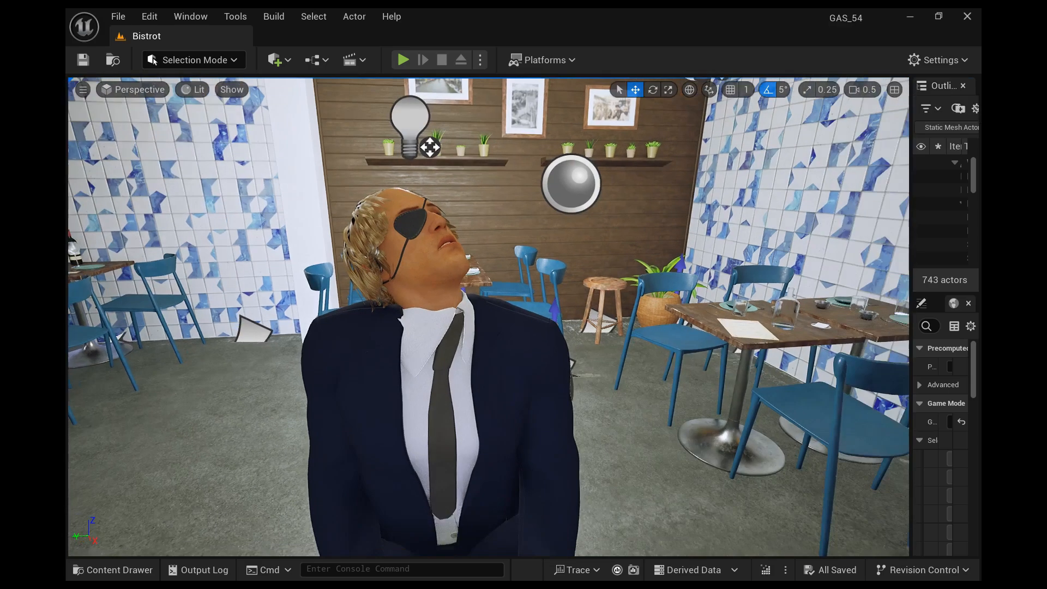
pyautogui.press('s')
pyautogui.moveTo(388, 361)
pyautogui.mouseDown(button='right')
pyautogui.moveTo(378, 369)
pyautogui.moveTo(389, 361)
pyautogui.mouseUp(button='right')
pyautogui.press('w')
pyautogui.press('s')
pyautogui.press('F11')
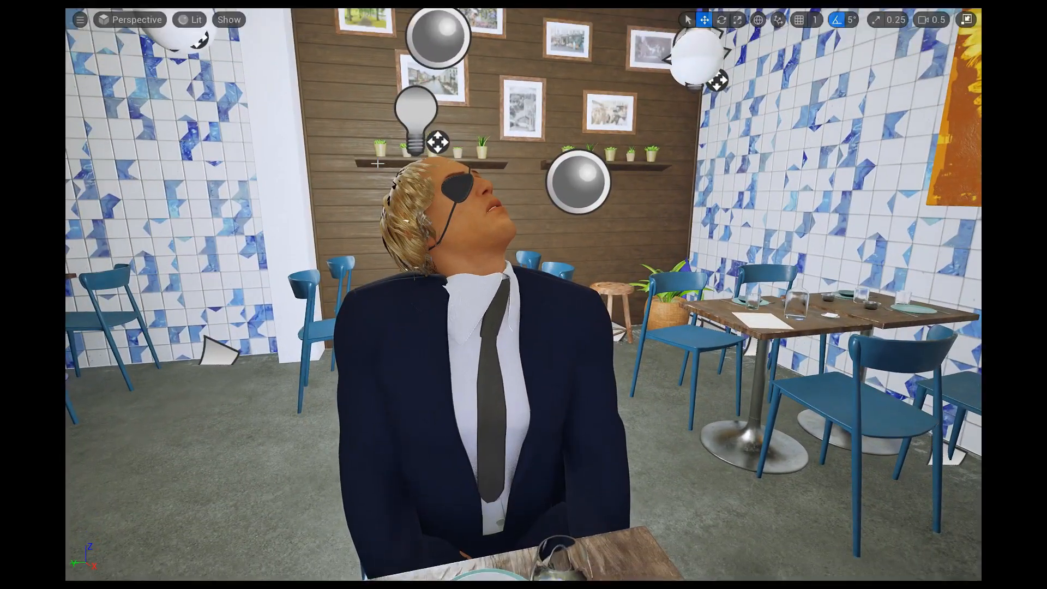
pyautogui.rightClick(433, 106)
pyautogui.press('Escape')
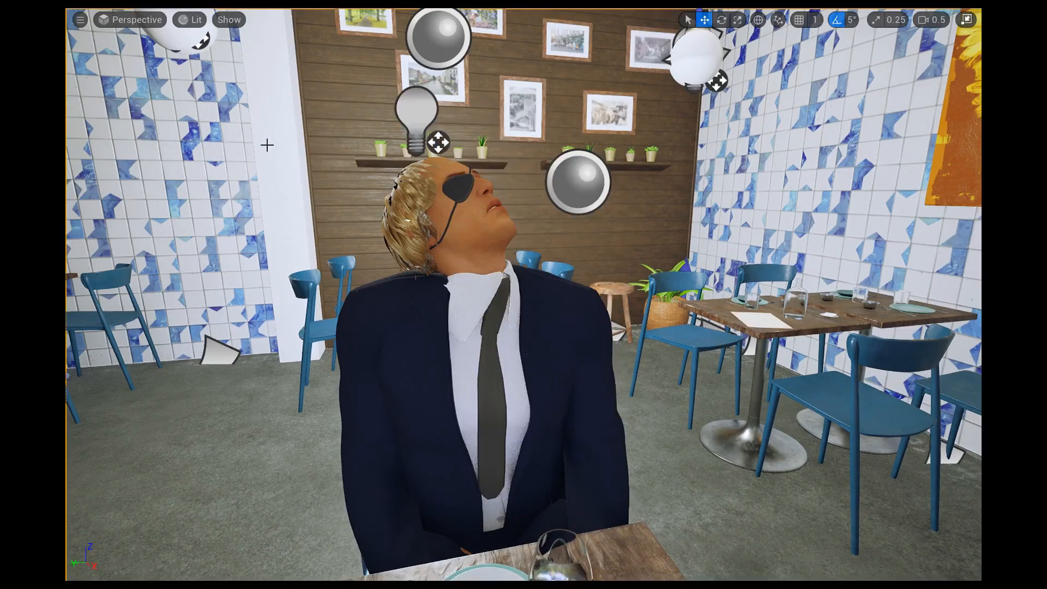
pyautogui.press('F11')
# Open the existing Bistrot_SQ level sequence in Sequencer.
pyautogui.click(313, 60)
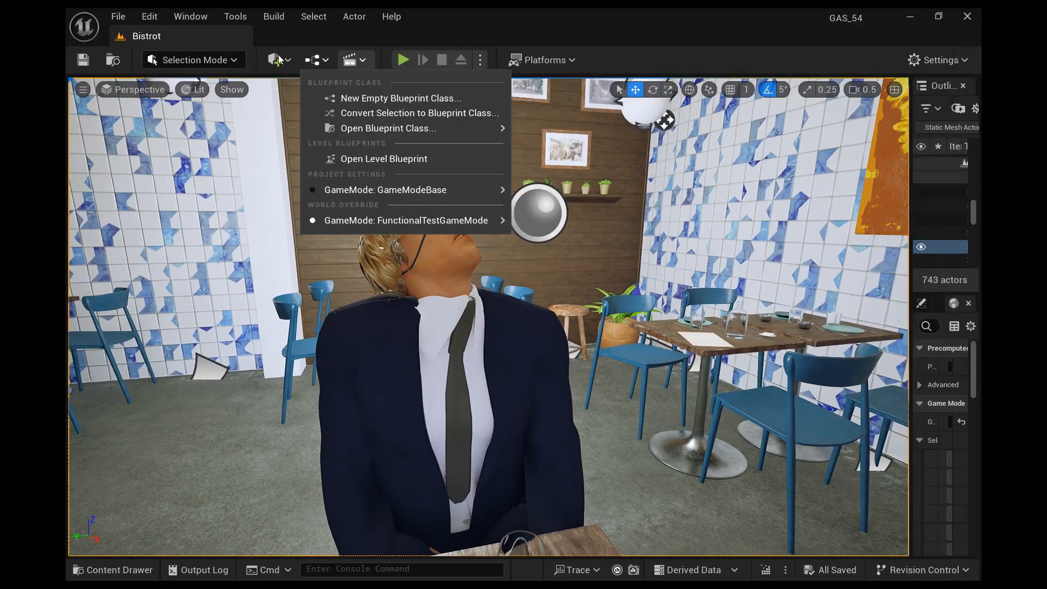
pyautogui.click(351, 60)
pyautogui.click(362, 180)
# Delete the SittingIdle_THS animation track from the Host component of TSH_LL_BP in the sequence.
pyautogui.scroll(-3, 195, 428)
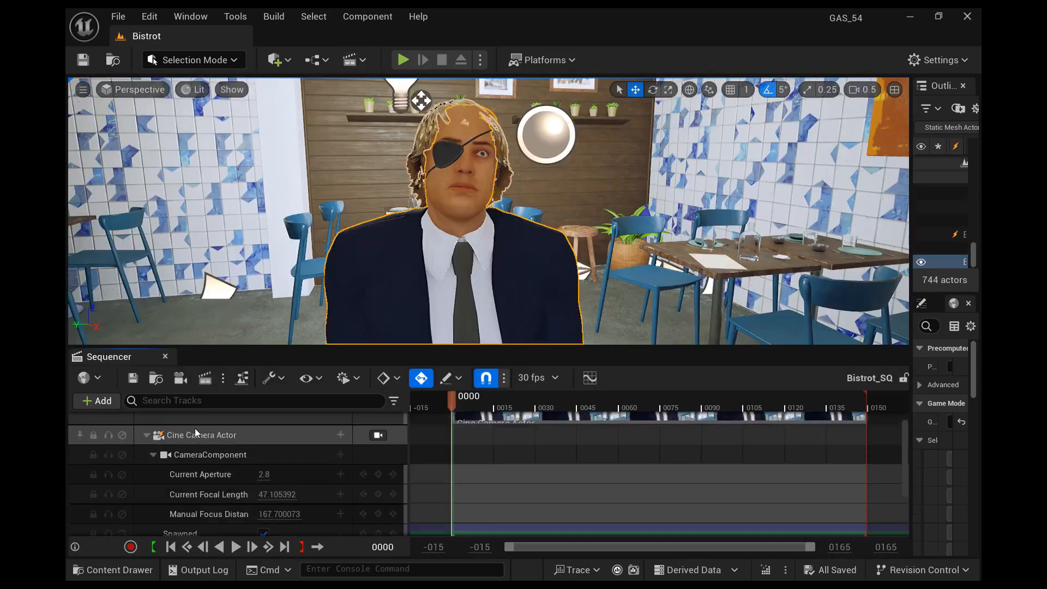
pyautogui.click(205, 487)
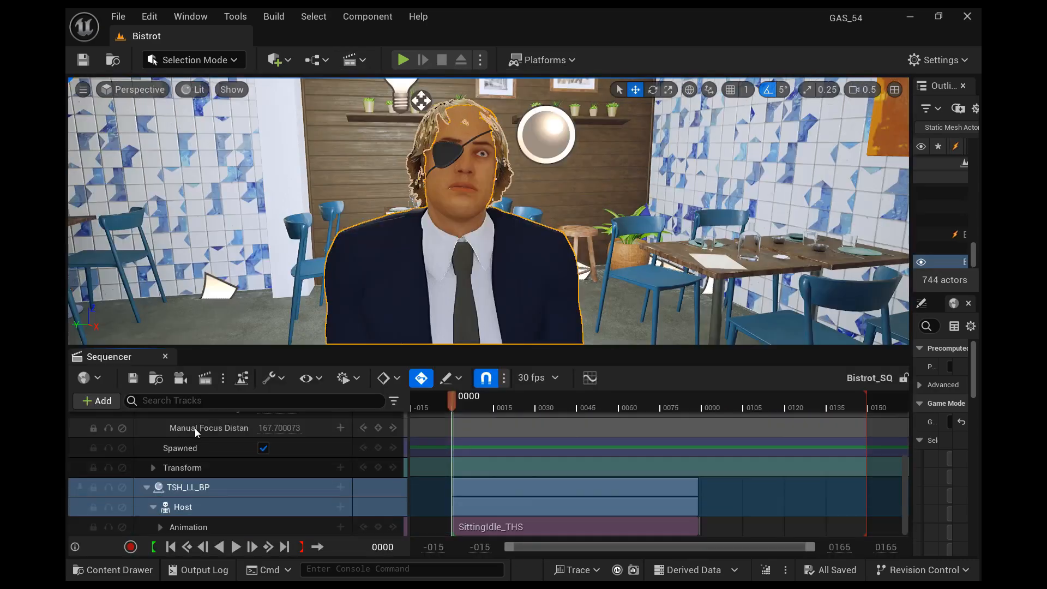
pyautogui.click(208, 525)
pyautogui.press('Delete')
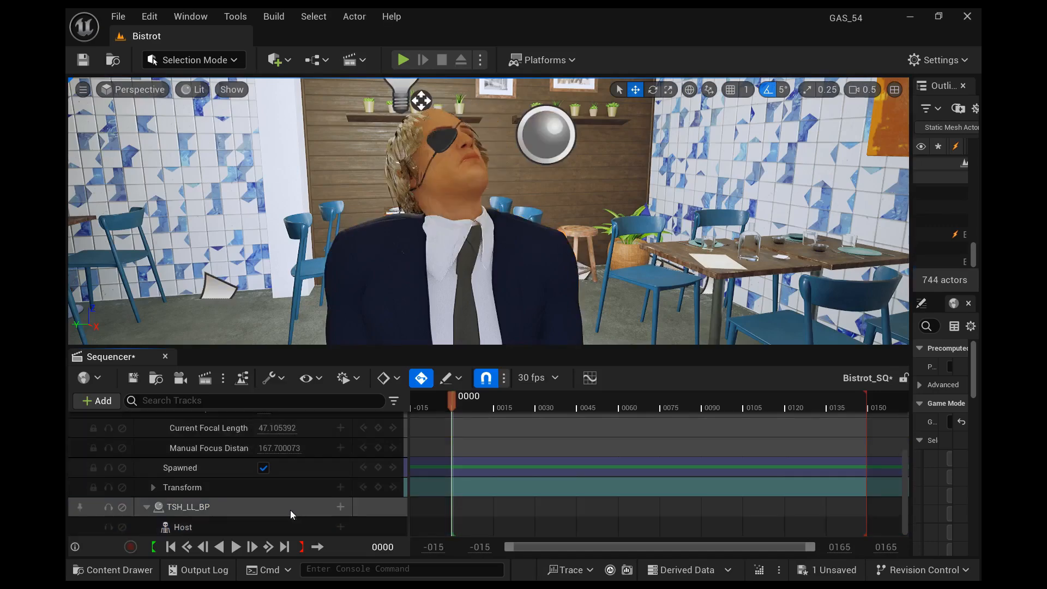
# Add the recorded TSH_LL_BP_Scene_1_01 animation to the Host component of TSH_LL_BP in the sequence.
pyautogui.click(340, 526)
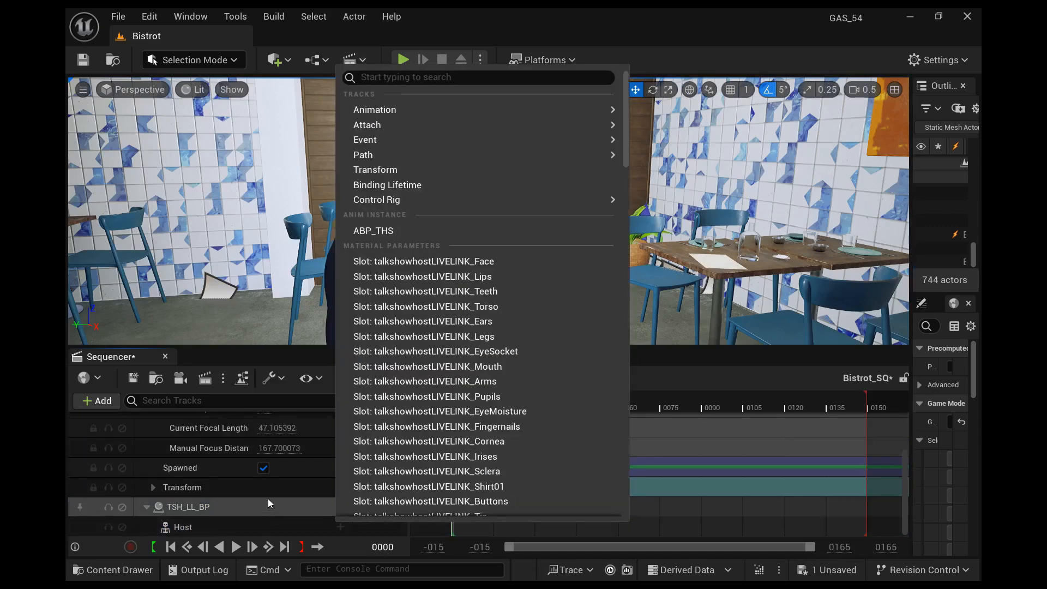
pyautogui.moveTo(556, 105)
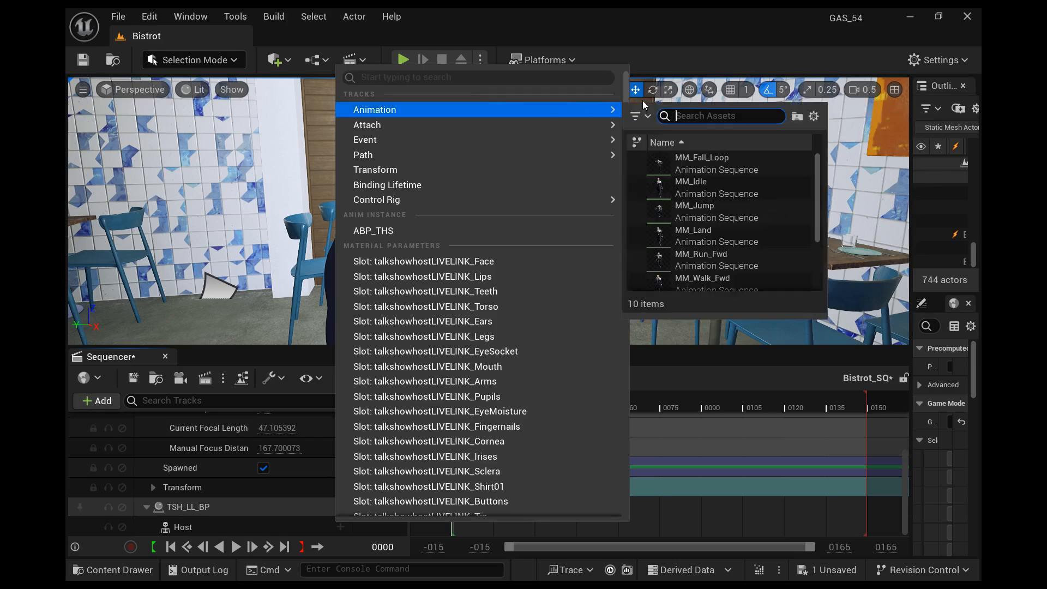
pyautogui.write('take')
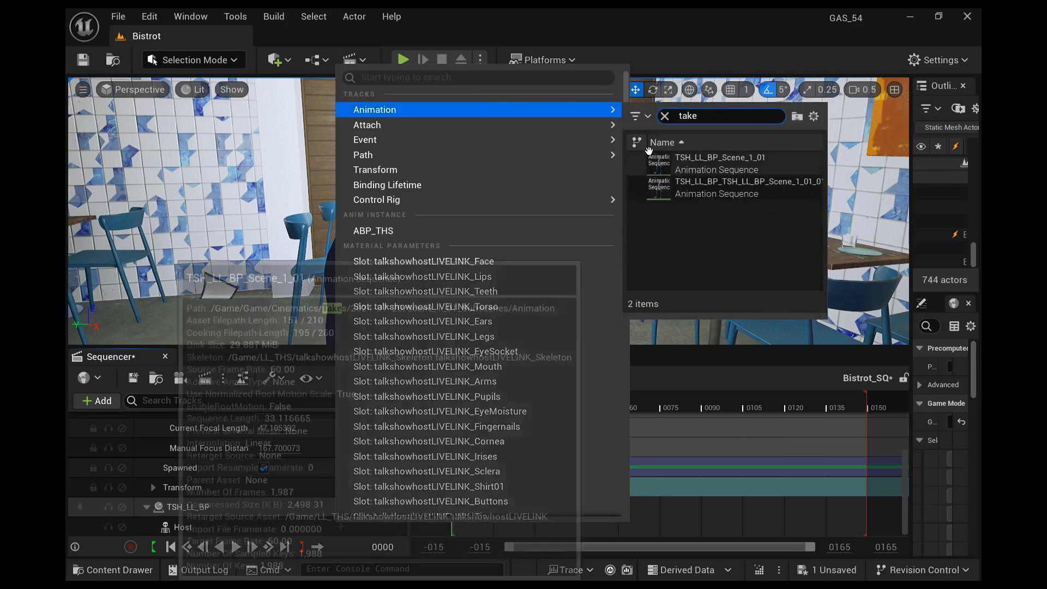
pyautogui.click(720, 163)
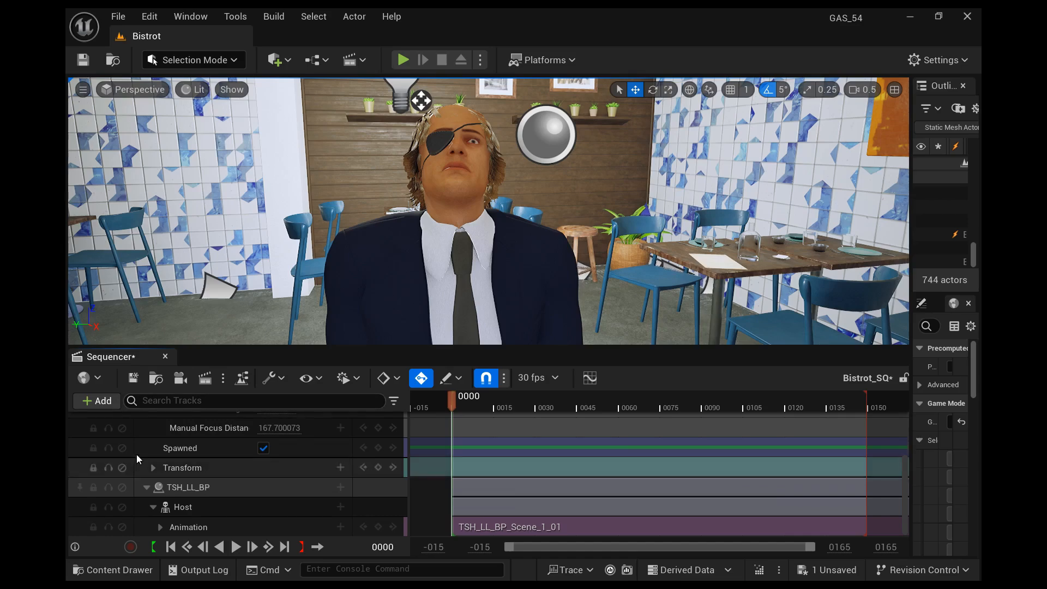
# Add an audio track using the audio clock source and place the Audio_Scene_1_01_Channel_1 sound wave on it.
pyautogui.scroll(5, 146, 436)
pyautogui.click(96, 401)
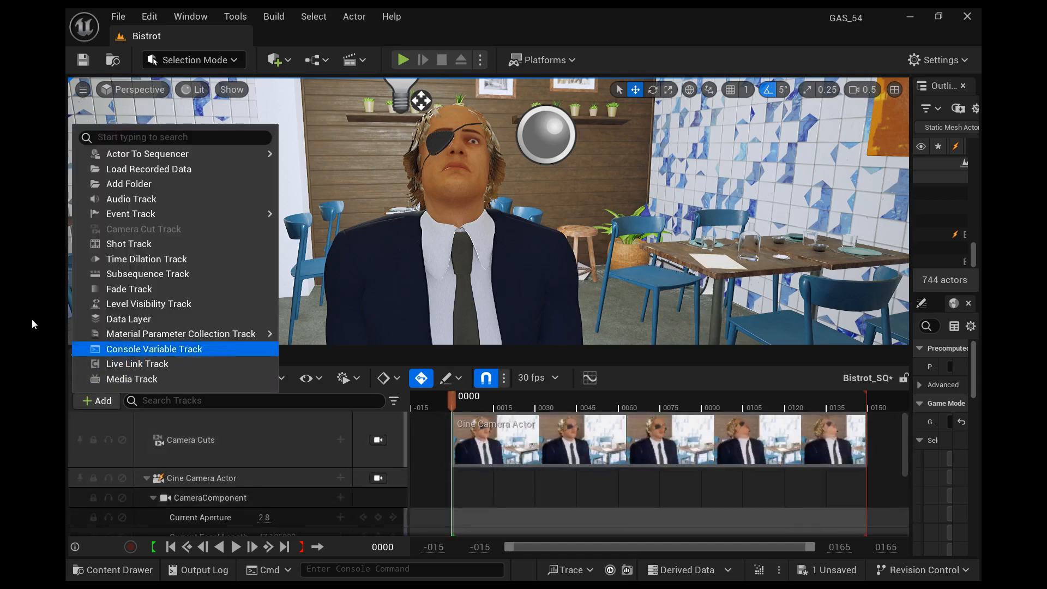
pyautogui.click(88, 198)
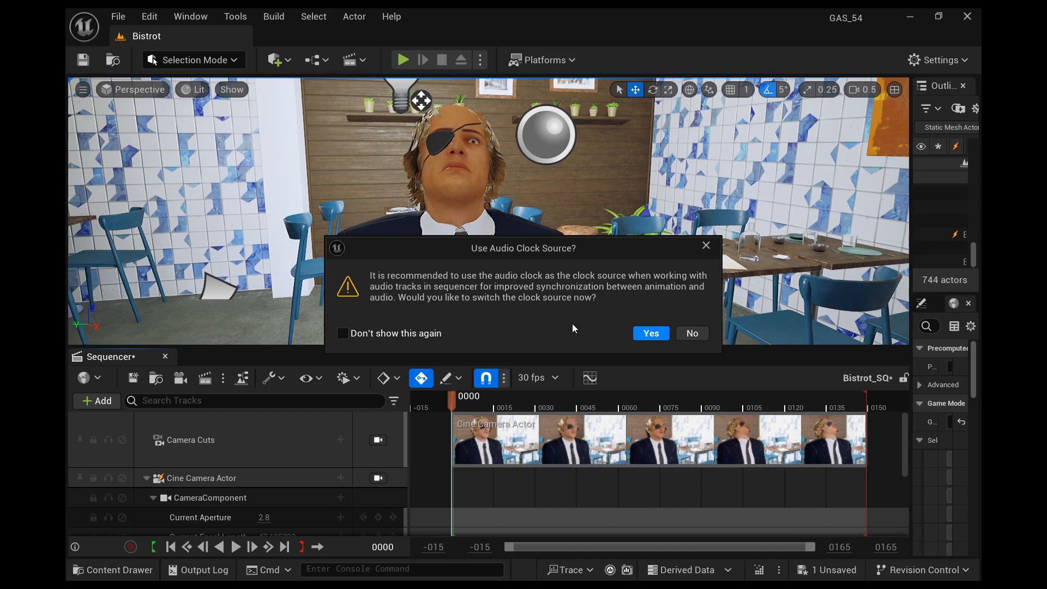
pyautogui.press('Return')
pyautogui.scroll(-5, 263, 467)
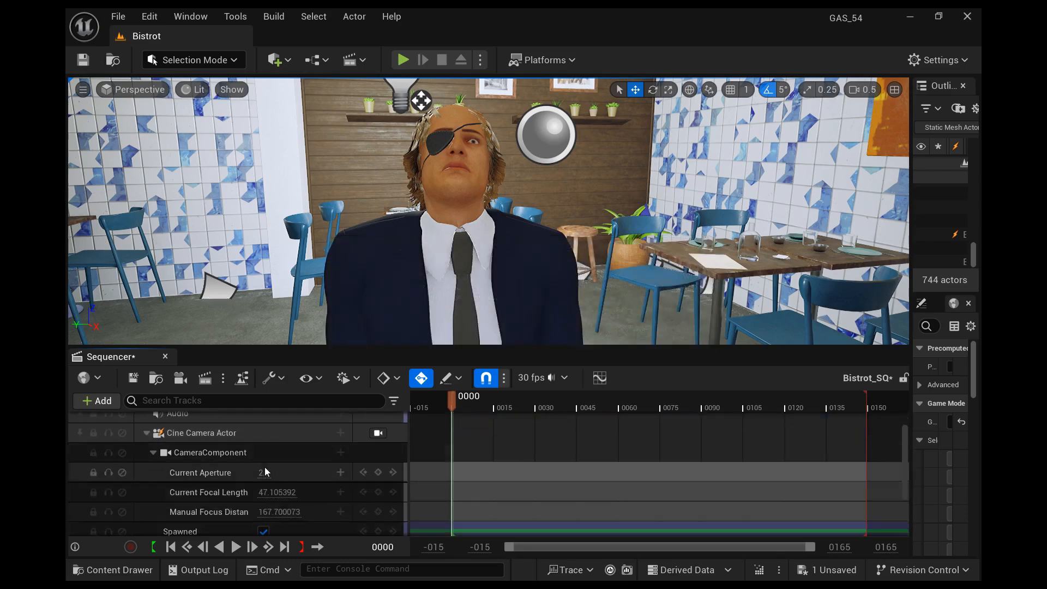
pyautogui.scroll(5, 266, 466)
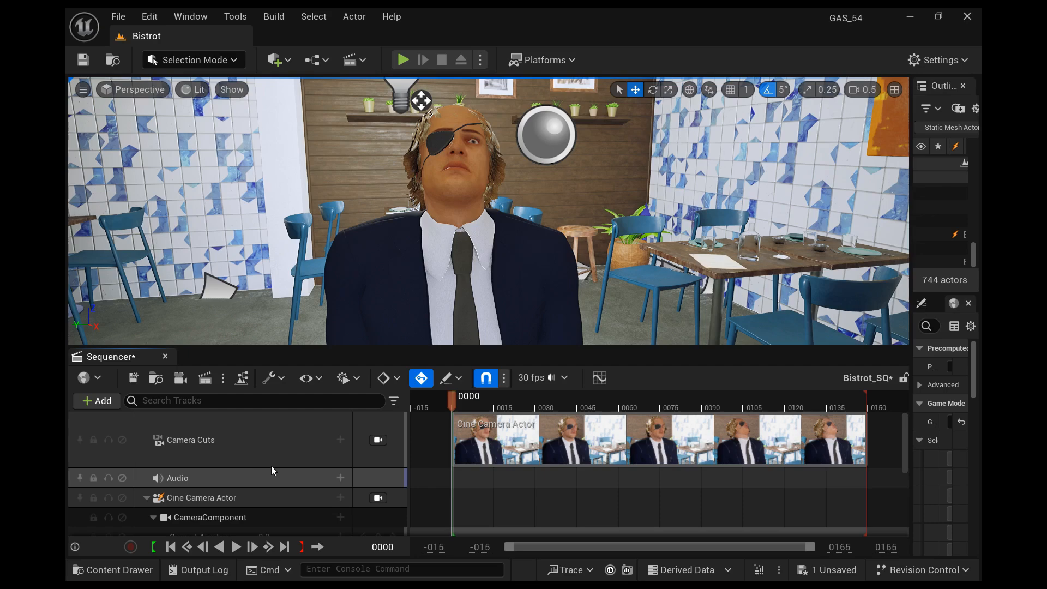
pyautogui.click(341, 477)
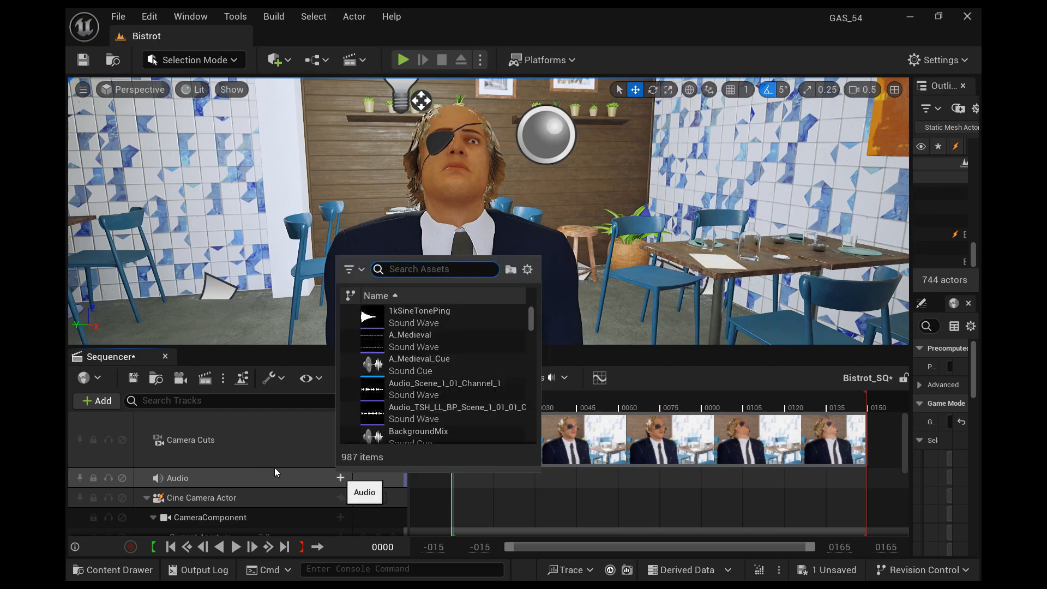
pyautogui.click(350, 385)
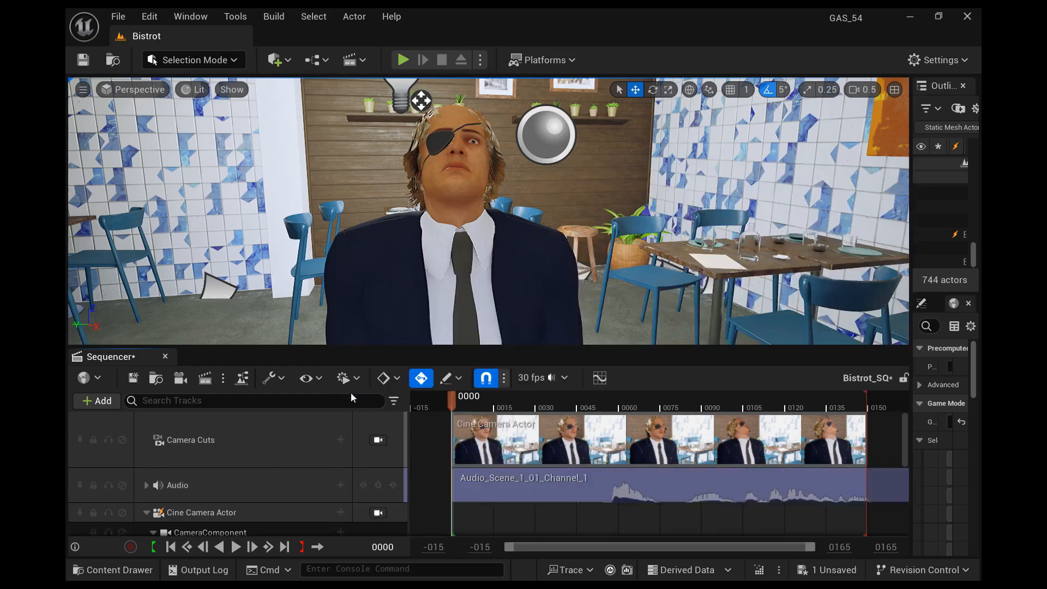
# Set the sequence display rate to 60 fps and enlarge the Sequencer area to show more tracks.
pyautogui.scroll(-5, 404, 481)
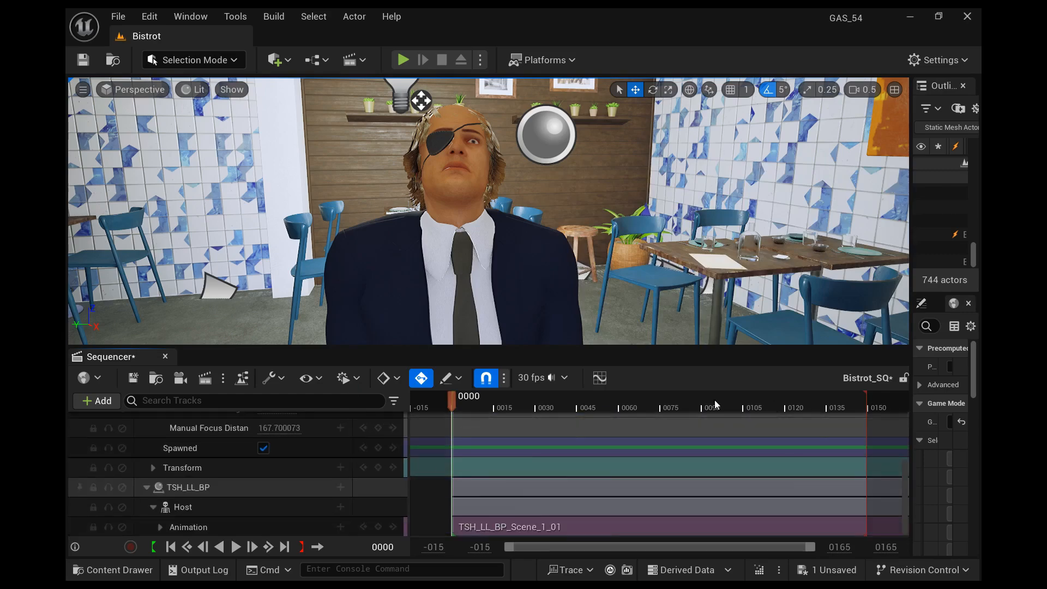
pyautogui.click(537, 377)
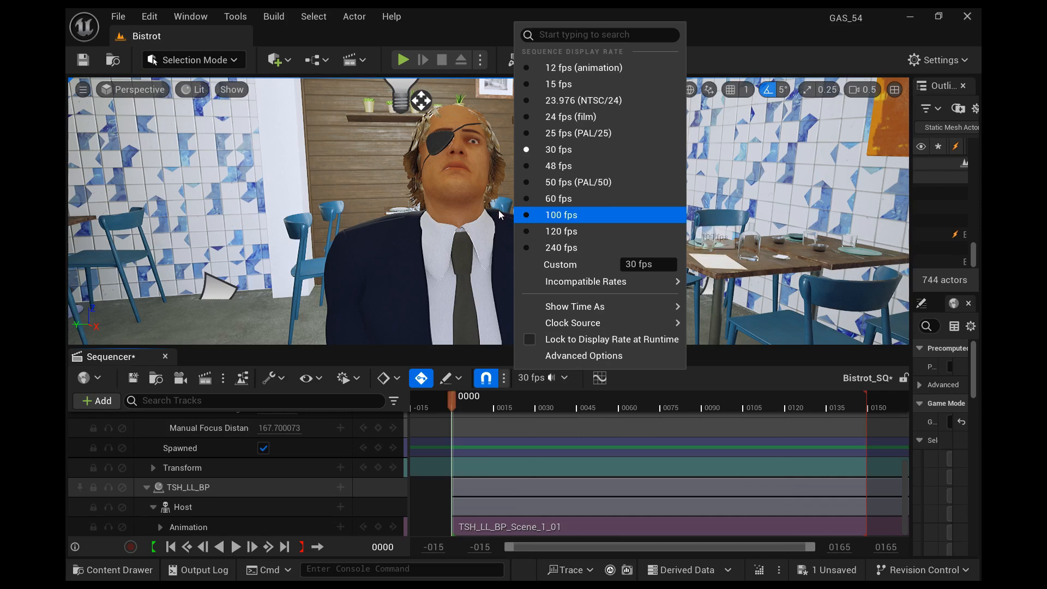
pyautogui.click(524, 199)
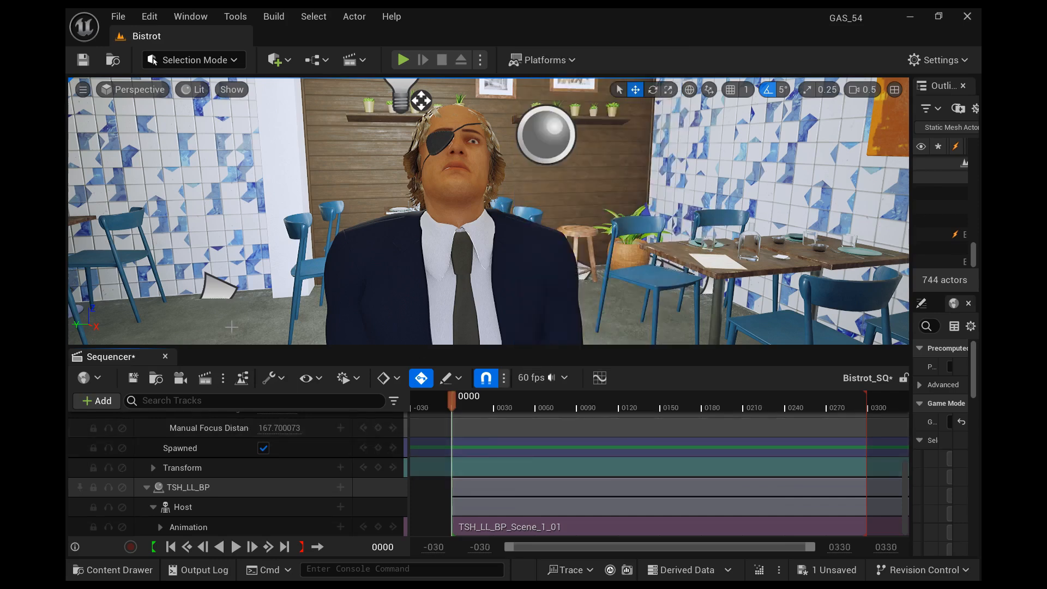
pyautogui.moveTo(240, 338); pyautogui.dragTo(243, 229)
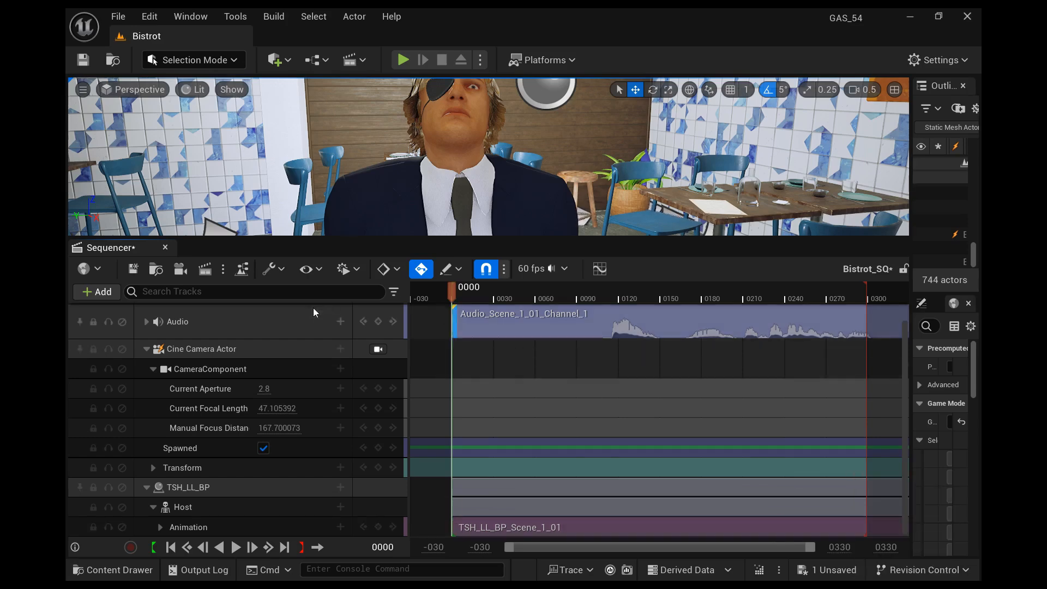
# Set the playback end of the sequence to frame 2000 and return the playhead to the start.
pyautogui.click(384, 546)
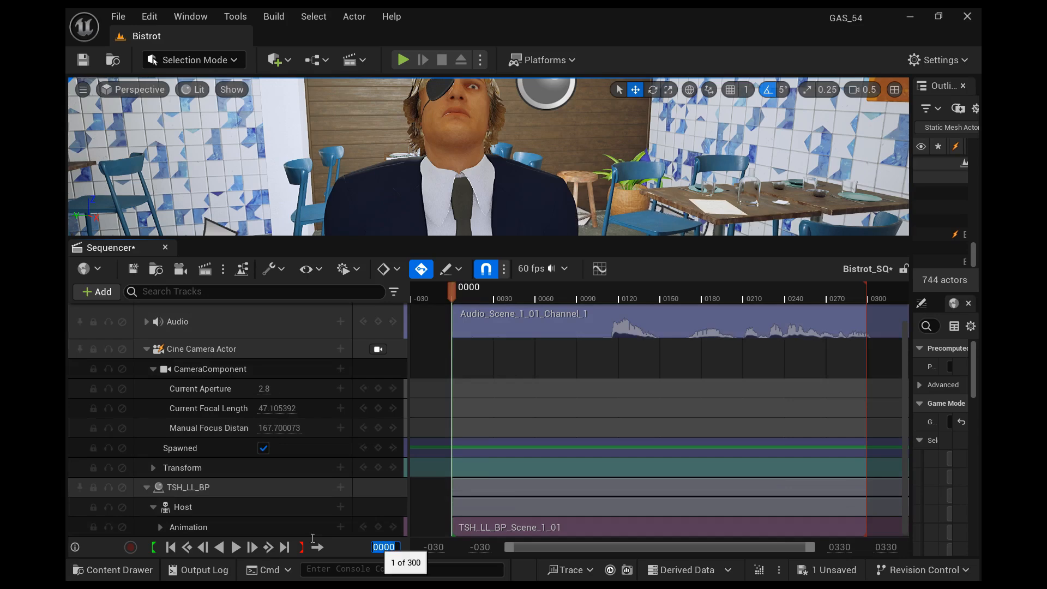
pyautogui.press('Return')
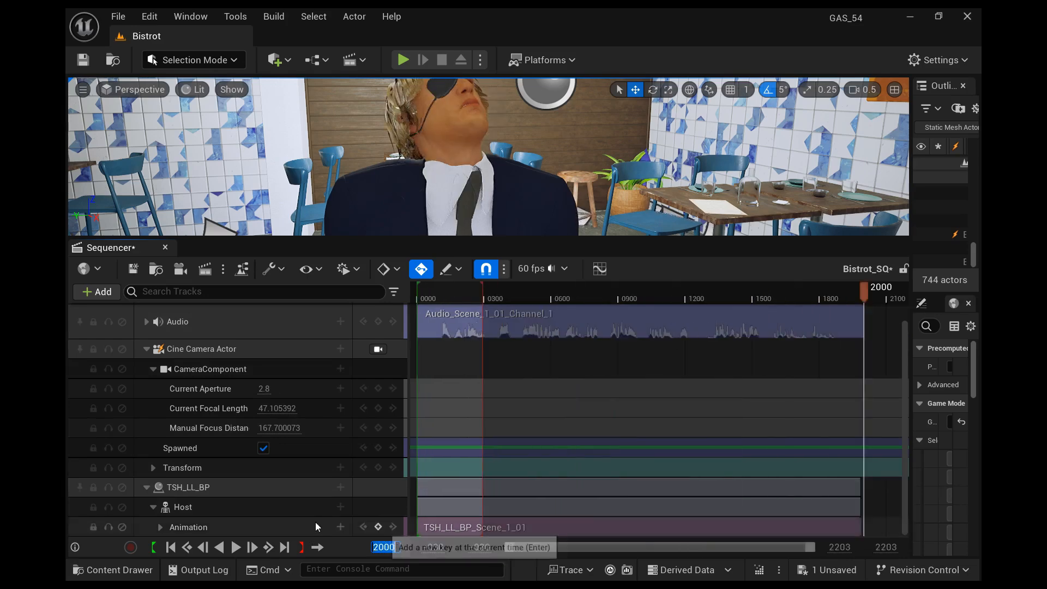
pyautogui.click(301, 547)
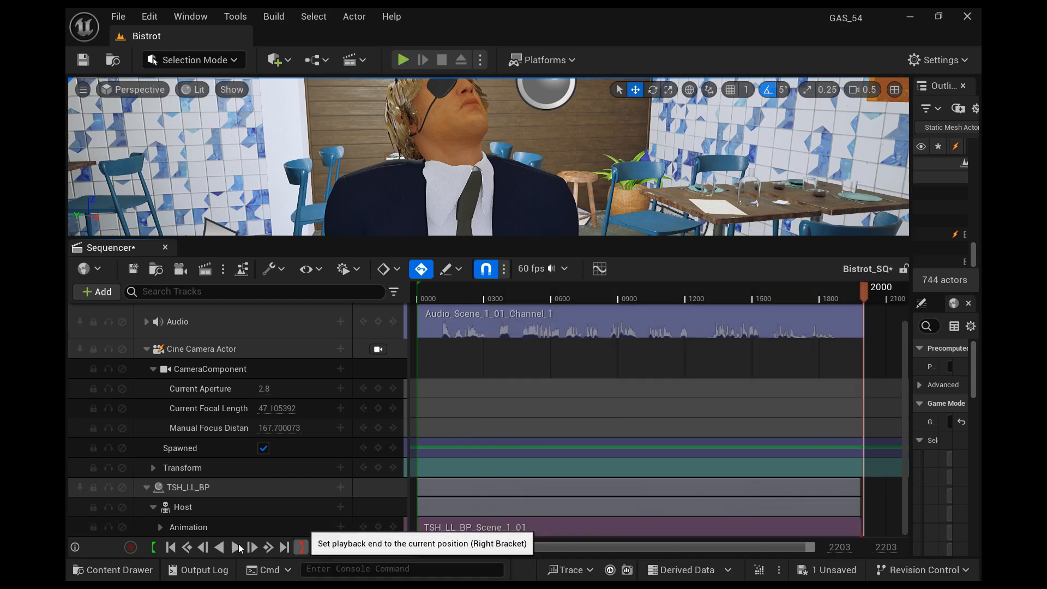
pyautogui.click(170, 548)
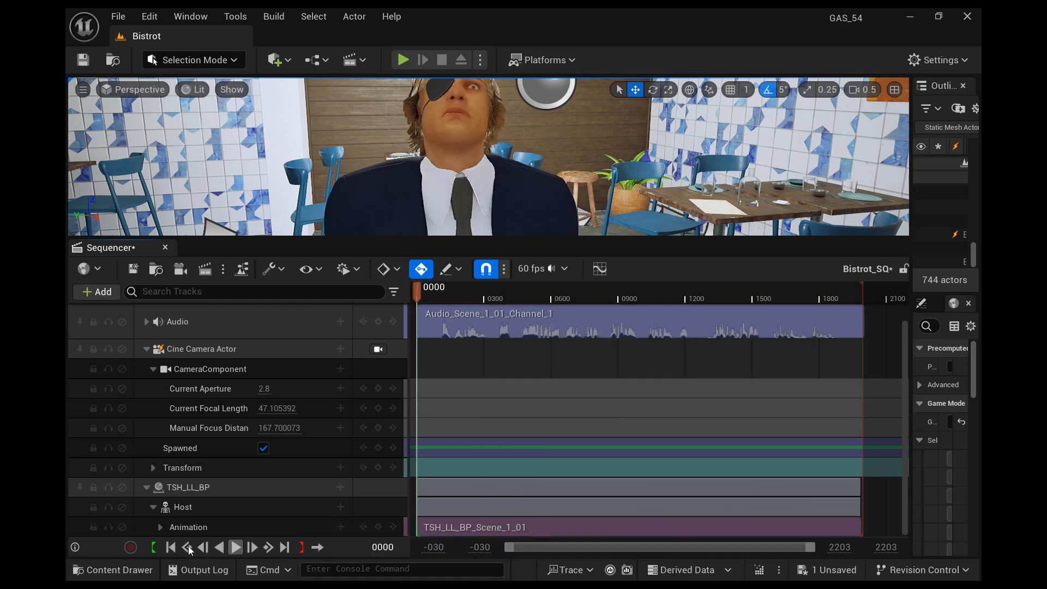
# Open the TSH_LL_BP_Scene_1_01 animation sequence and select the neckLower bone in its skeleton.
pyautogui.hotkey('ctrl', 'space')
pyautogui.doubleClick(587, 388)
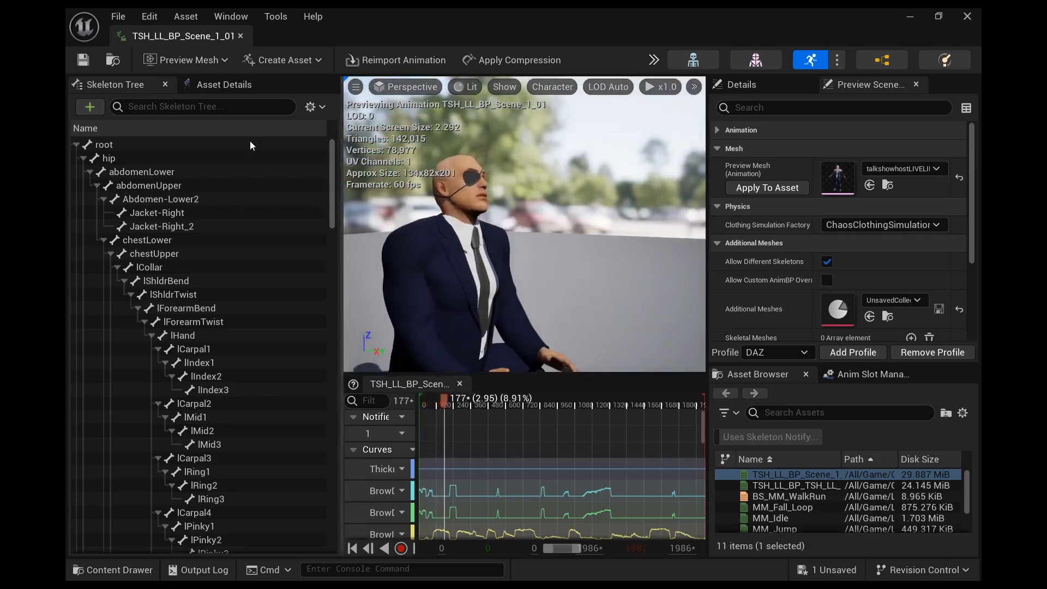
pyautogui.click(142, 104)
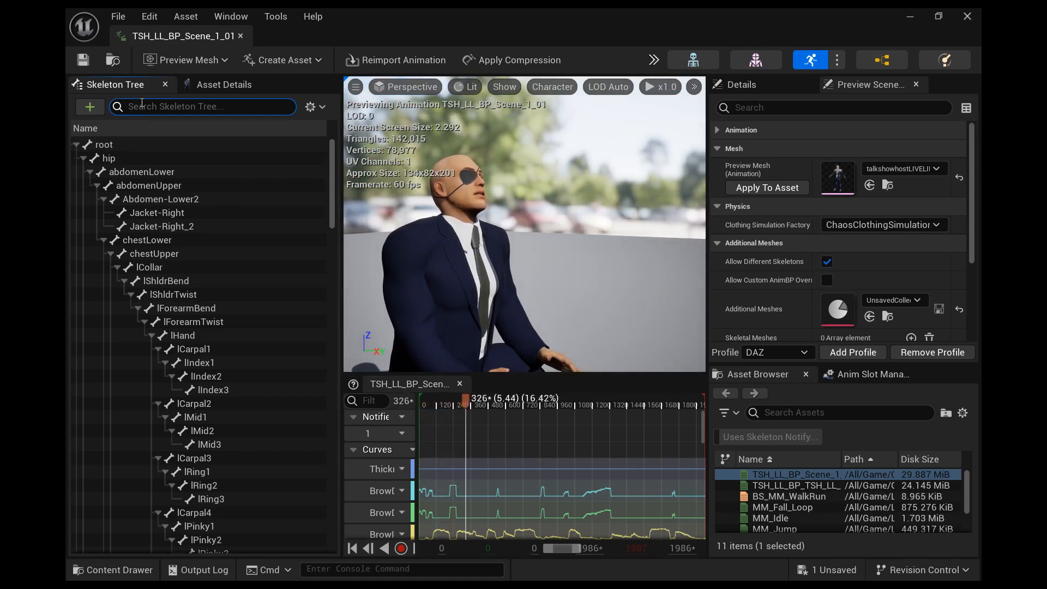
pyautogui.write('nec')
pyautogui.click(113, 144)
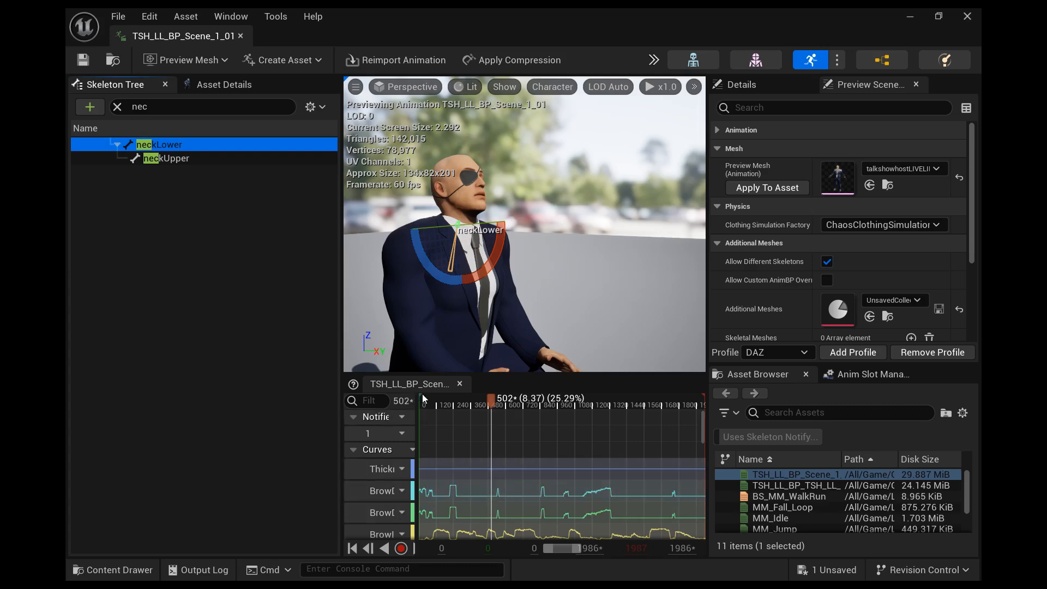
# Rotate the neckLower bone at frame 0 to lower the head, key the bone transform, and save the animation.
pyautogui.moveTo(491, 400); pyautogui.dragTo(207, 429)
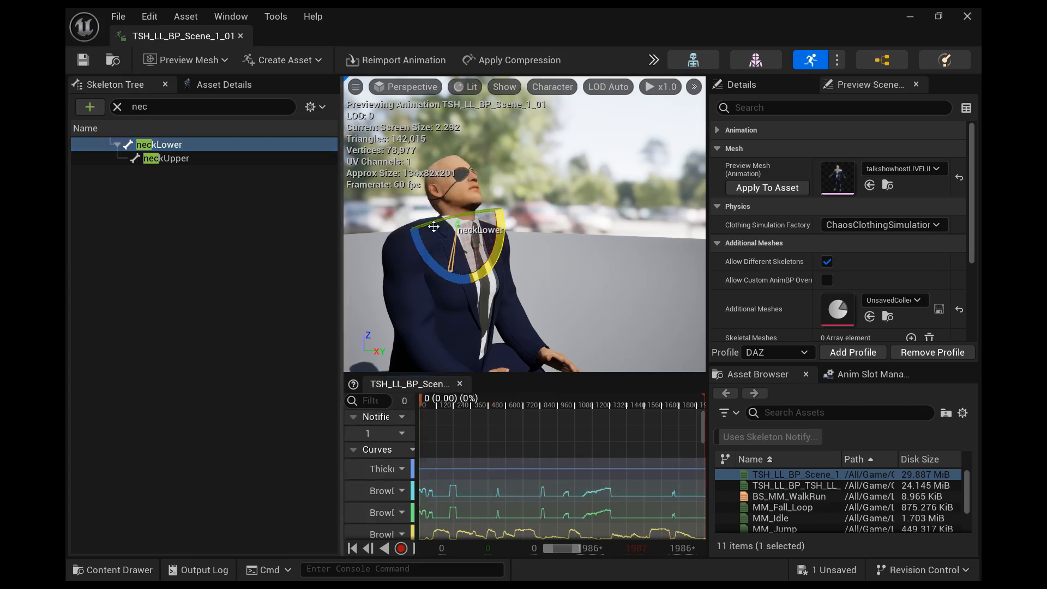
pyautogui.moveTo(499, 235); pyautogui.dragTo(502, 254)
pyautogui.press('s')
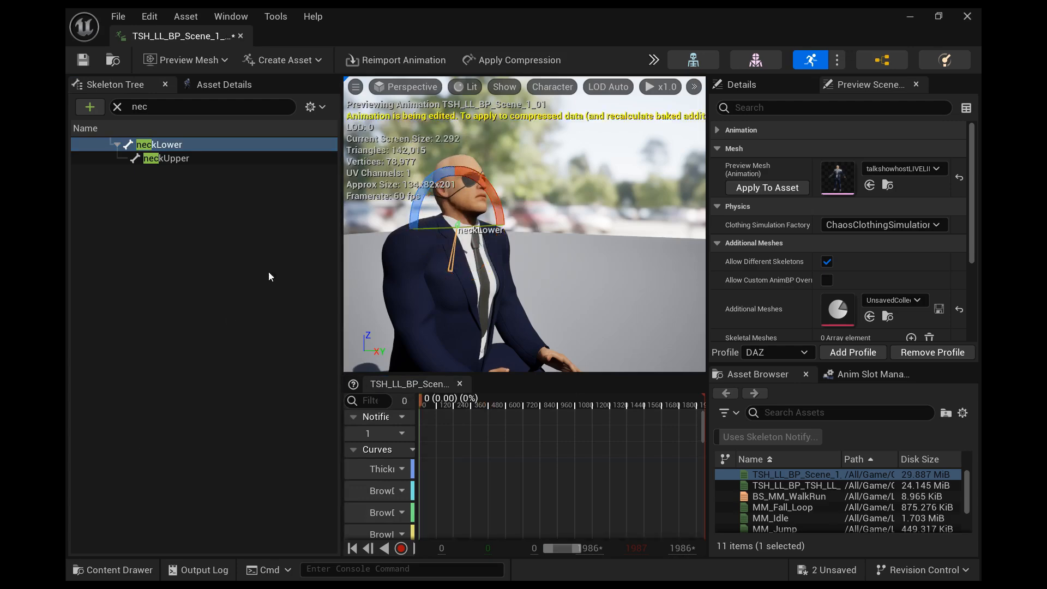
pyautogui.click(653, 60)
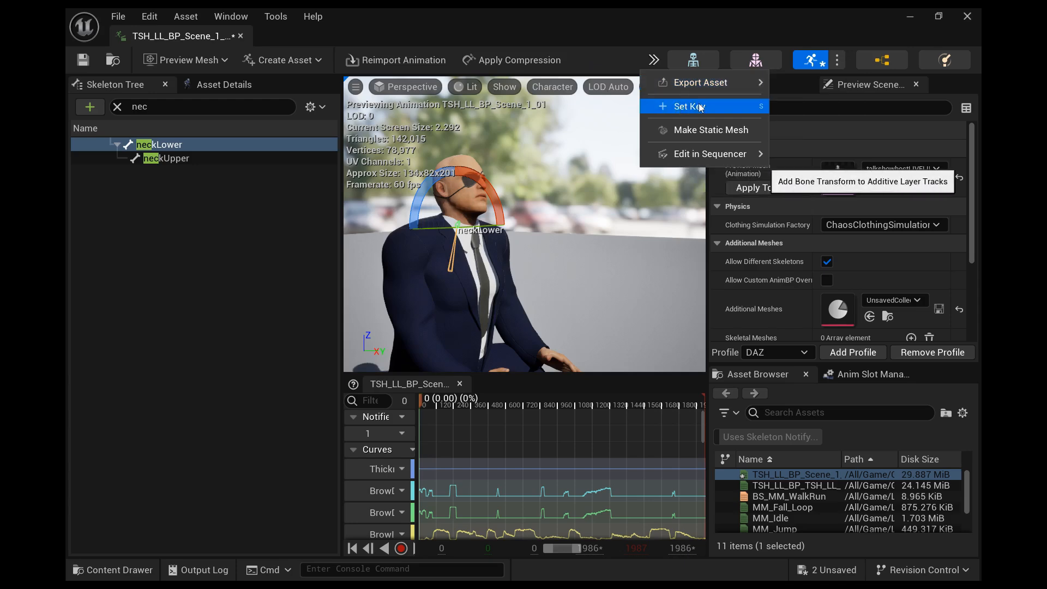
pyautogui.click(83, 60)
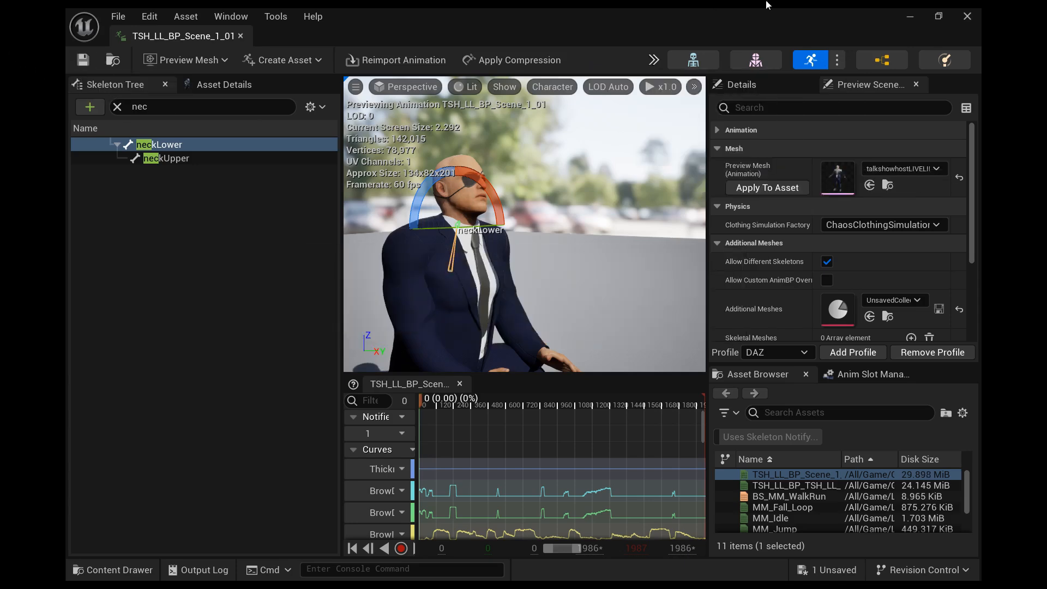
# Switch back to the level editor, find and select the Bistrot_SQ actor, and open the Level Blueprint.
pyautogui.hotkey('alt', 'Tab')
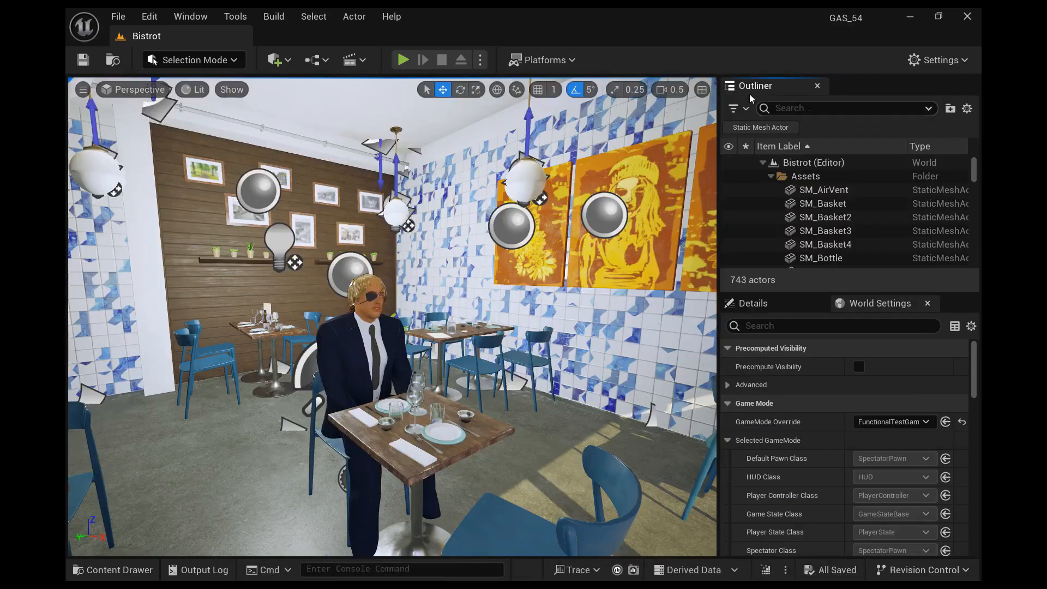
pyautogui.click(764, 108)
pyautogui.write('seq')
pyautogui.click(812, 176)
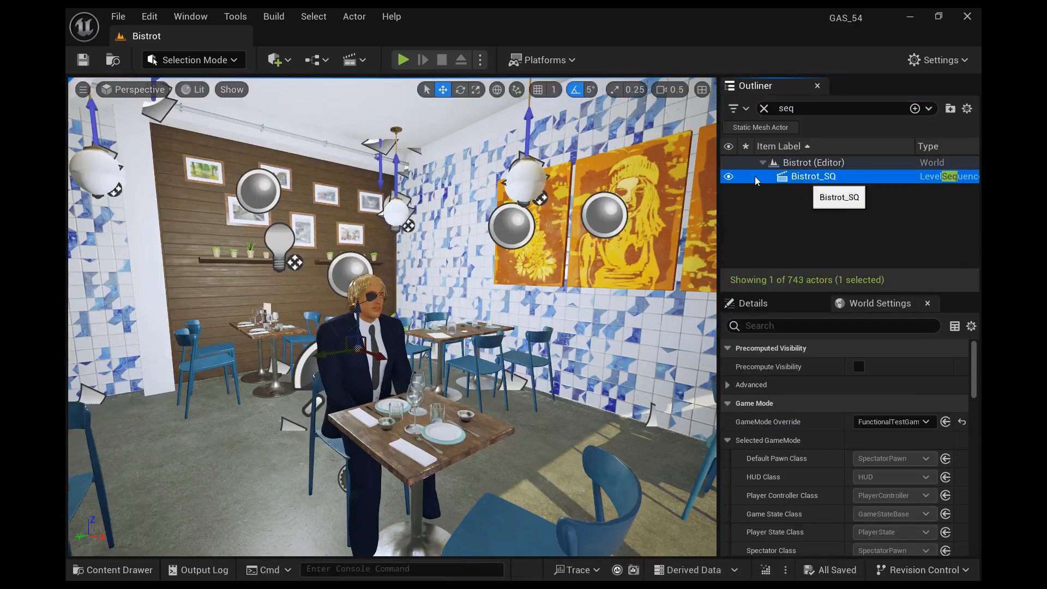
pyautogui.click(354, 59)
pyautogui.click(376, 157)
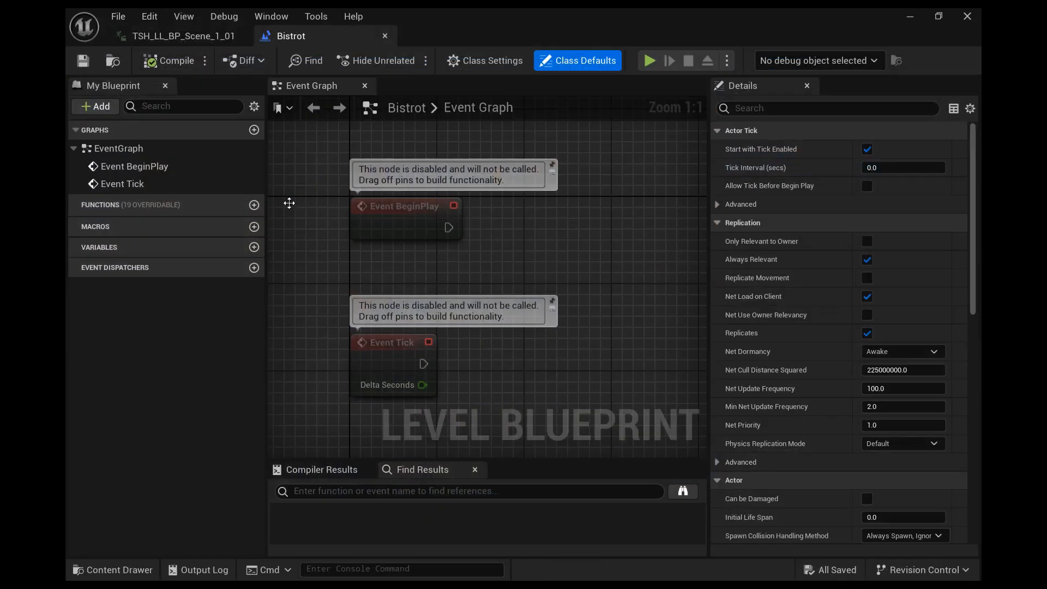
# Add a reference to Bistrot_SQ in the Event Graph and create a Play (SequencePlayer) node from it.
pyautogui.rightClick(467, 247)
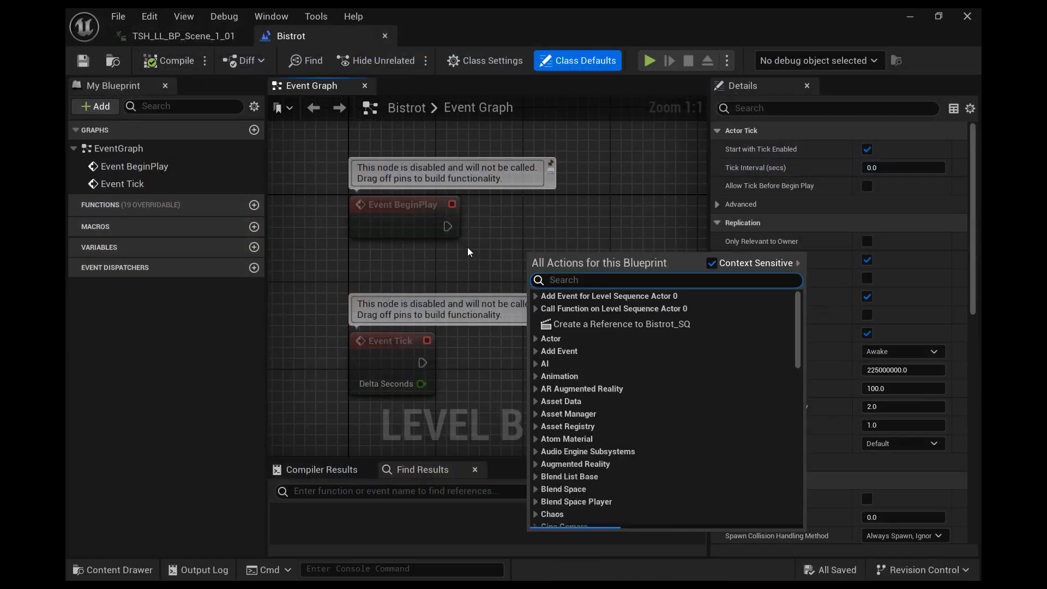
pyautogui.click(528, 321)
pyautogui.moveTo(522, 265); pyautogui.dragTo(359, 264)
pyautogui.moveTo(464, 262); pyautogui.dragTo(541, 247)
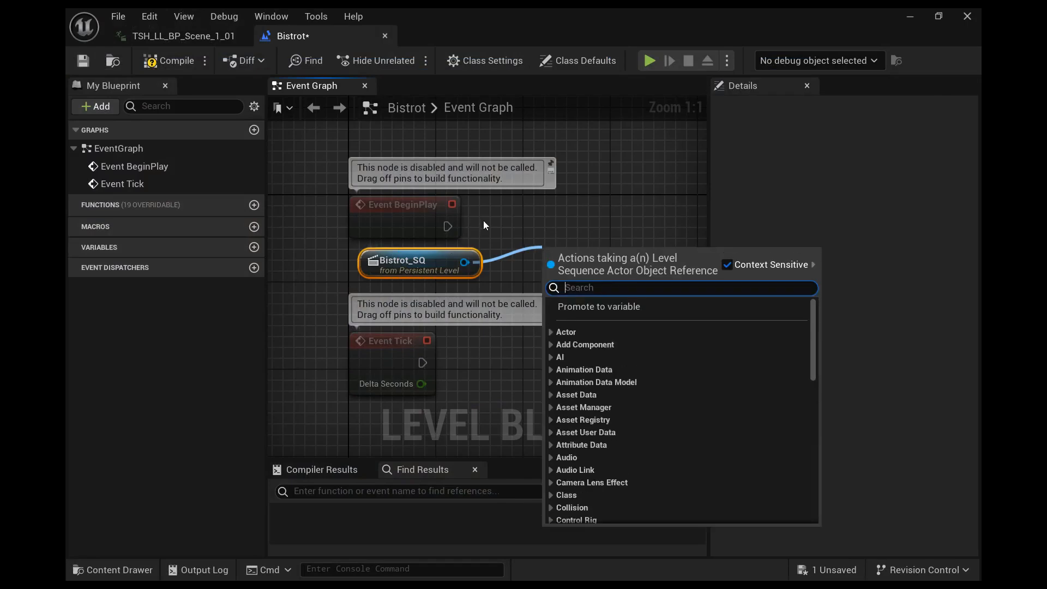
pyautogui.write('play')
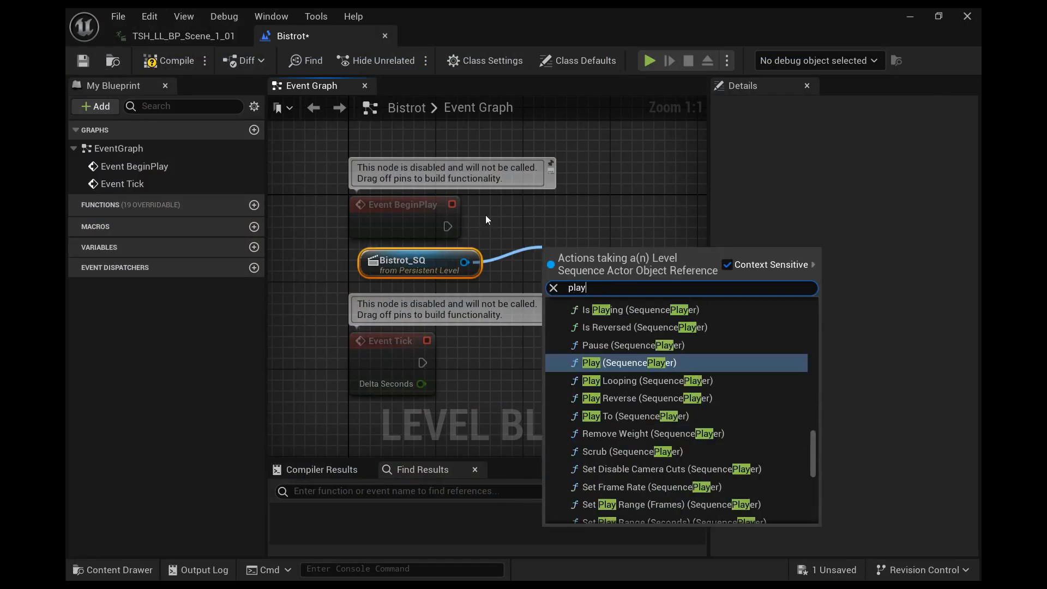
pyautogui.click(564, 364)
# Connect Event BeginPlay to the repositioned Play node's execution input, and compile and save the Level Blueprint.
pyautogui.moveTo(510, 243); pyautogui.dragTo(531, 199)
pyautogui.moveTo(448, 226); pyautogui.dragTo(620, 194)
pyautogui.click(163, 61)
pyautogui.click(82, 60)
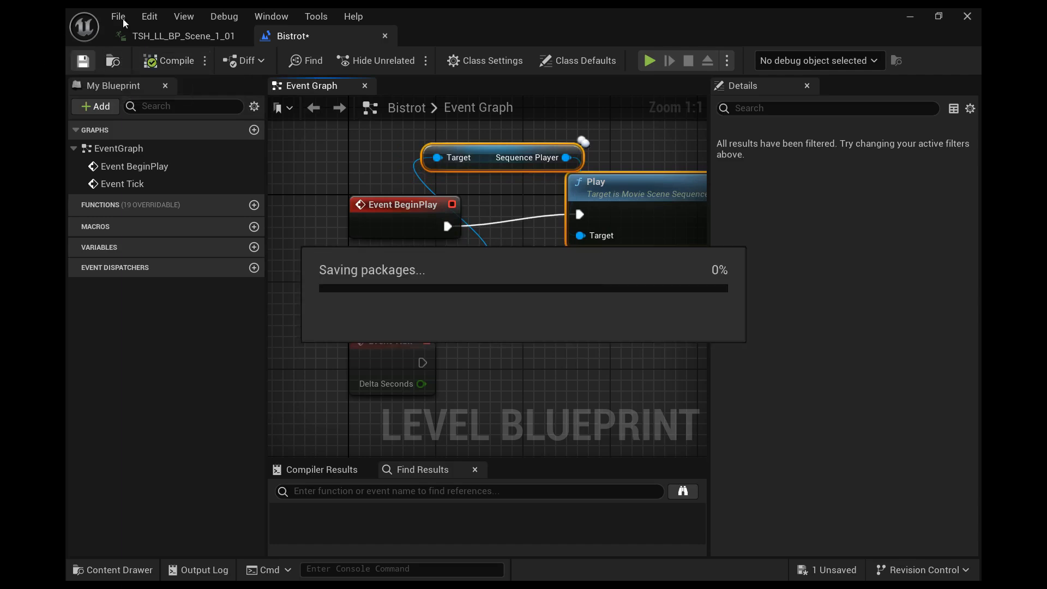
# Return to the level editor and reopen the Bistrot_SQ level sequence in Sequencer.
pyautogui.click(910, 16)
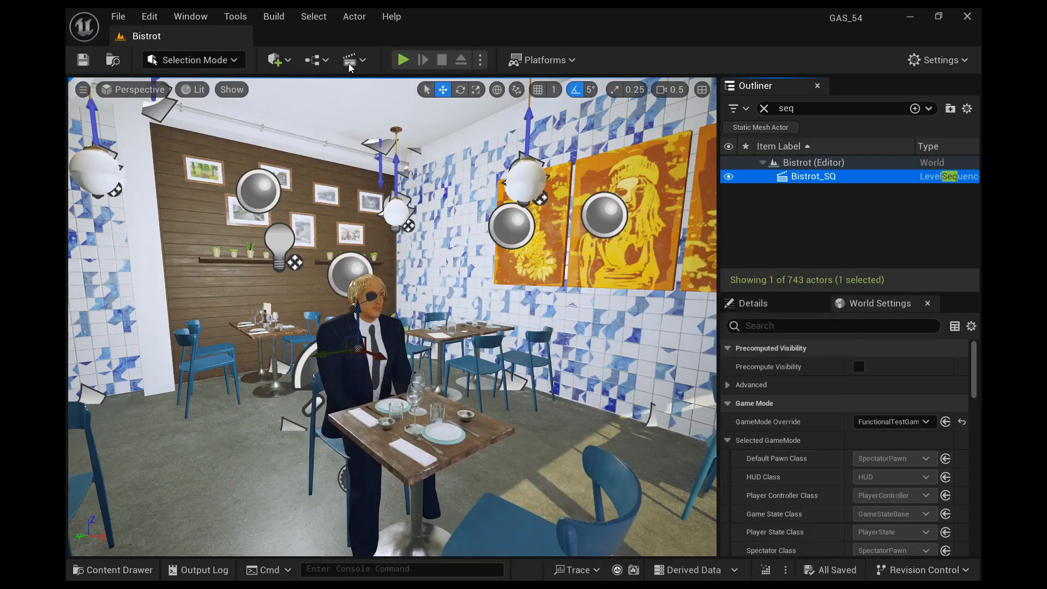
pyautogui.click(323, 62)
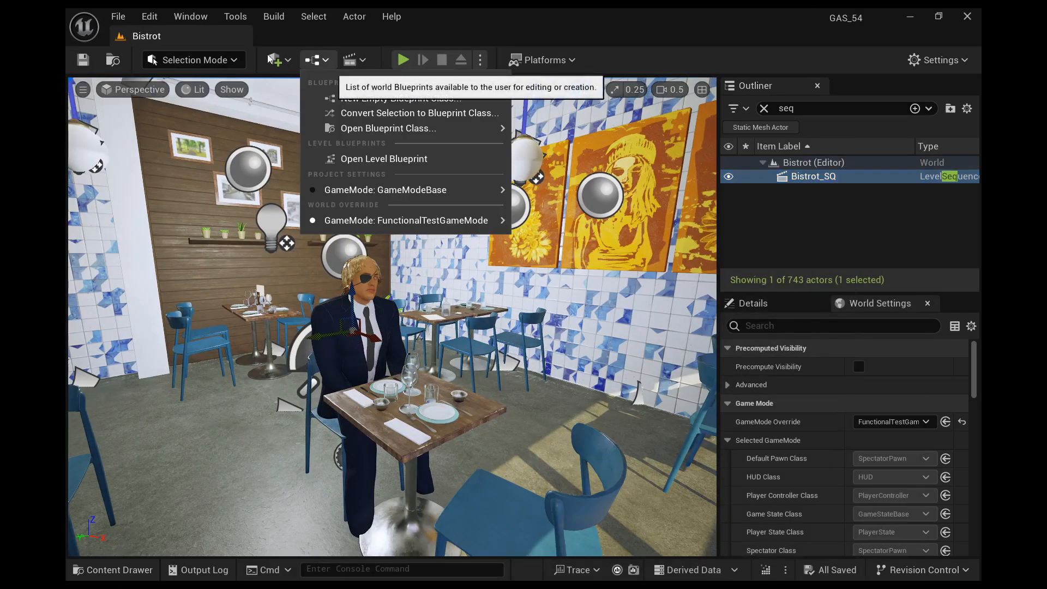
pyautogui.click(353, 61)
pyautogui.click(381, 182)
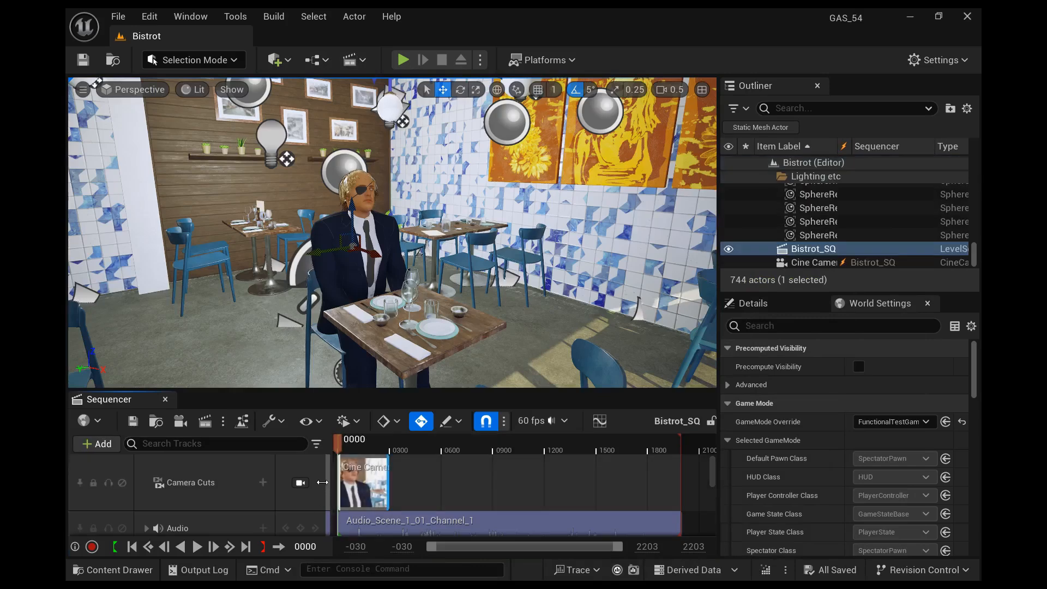
# Extend the Cine Camera Actor section on the Camera Cuts track to the end of the audio section and save the sequence.
pyautogui.moveTo(388, 483); pyautogui.dragTo(680, 483)
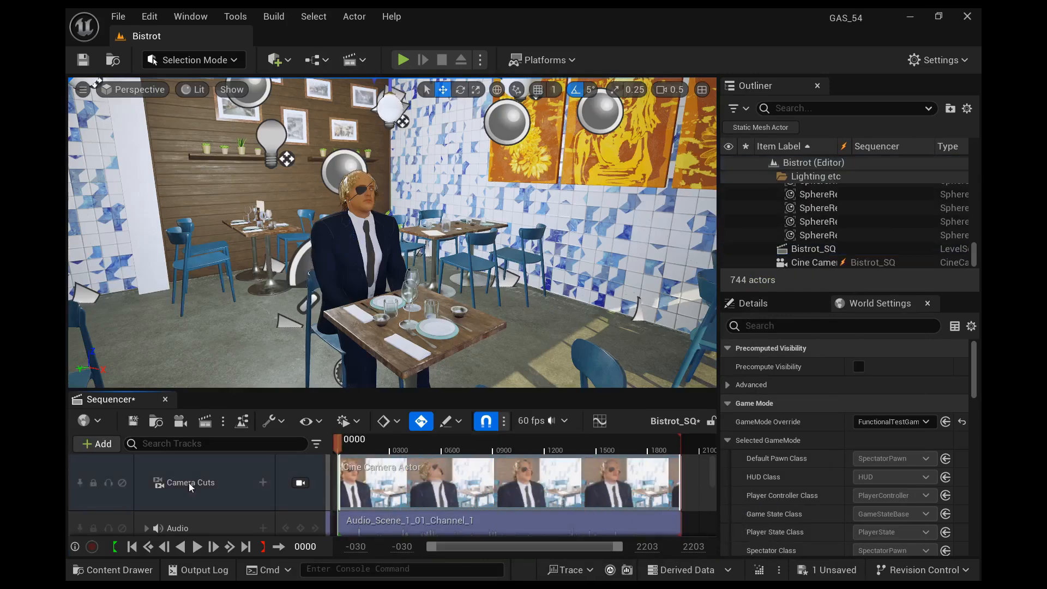
pyautogui.click(133, 420)
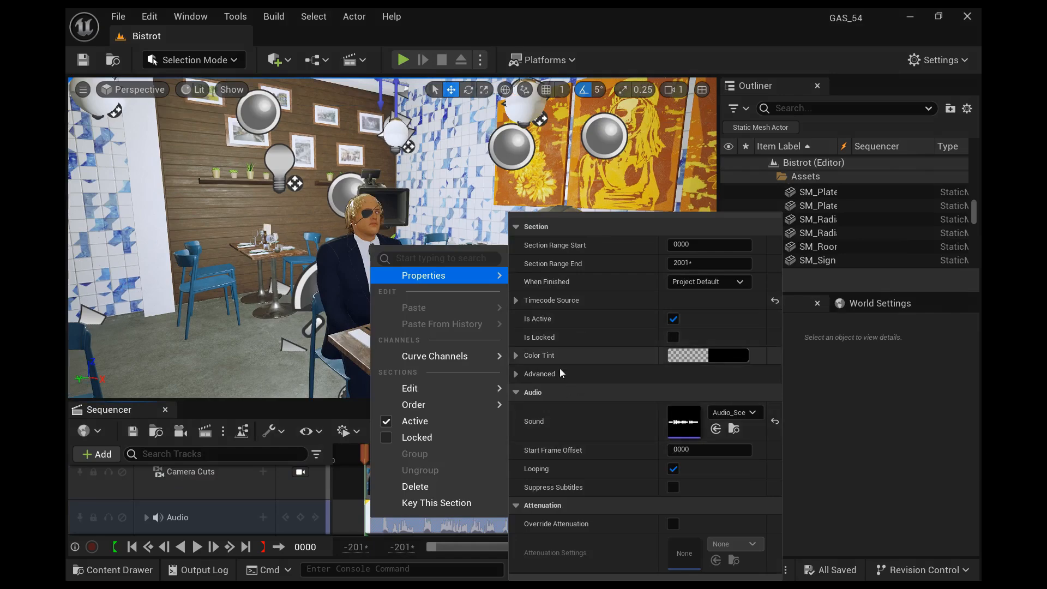
# Locate the audio section's Audio_Scene_1_01_Channel_1 sound asset from its section properties and open it for editing.
pyautogui.click(515, 374)
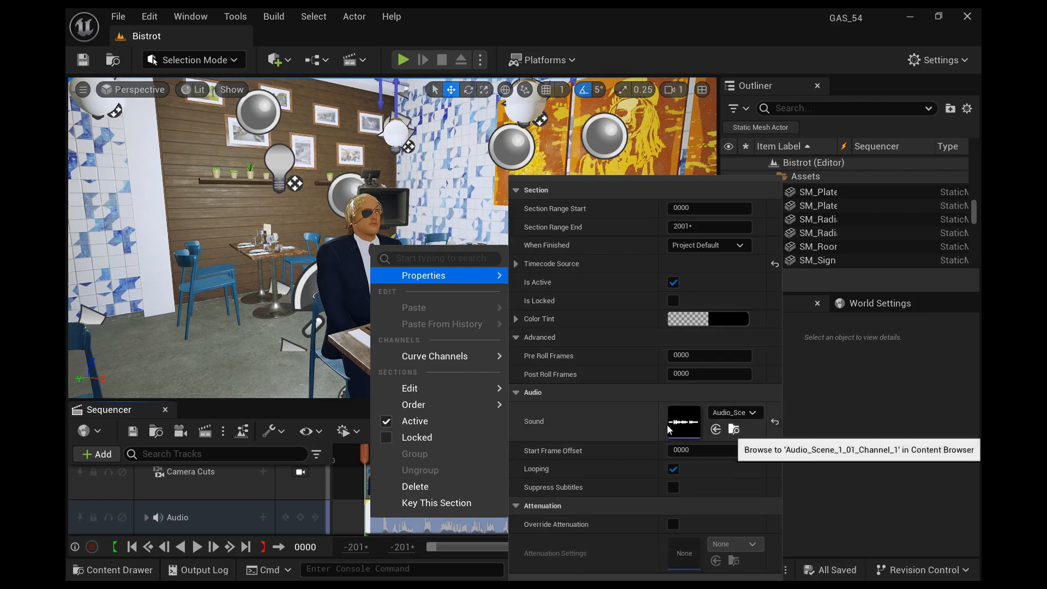
pyautogui.click(734, 430)
pyautogui.doubleClick(362, 297)
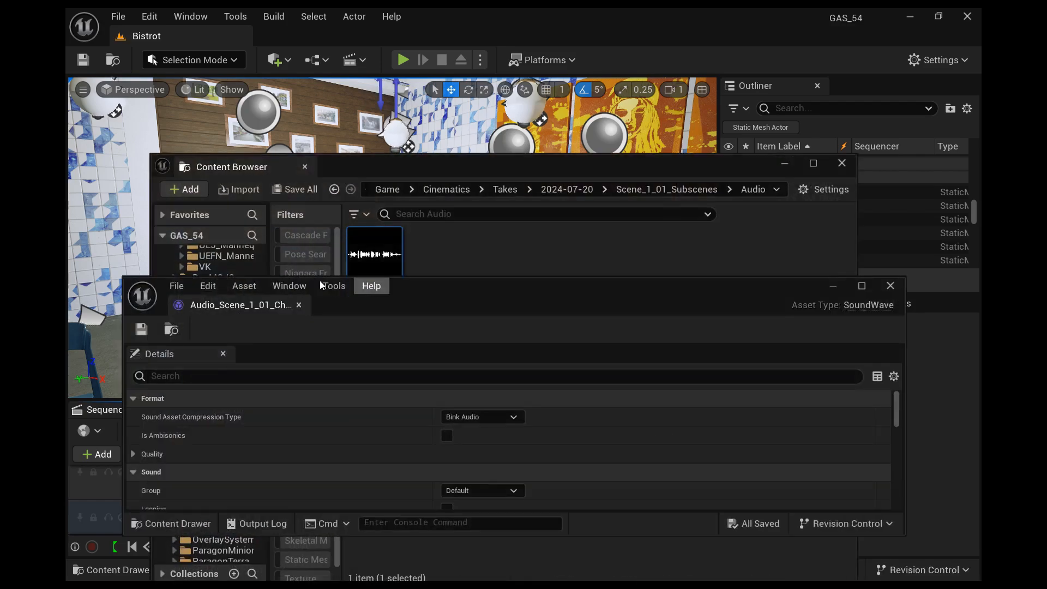
# Set the sound wave's Volume to 2.0, save the asset and minimize its editor.
pyautogui.scroll(-3, 428, 428)
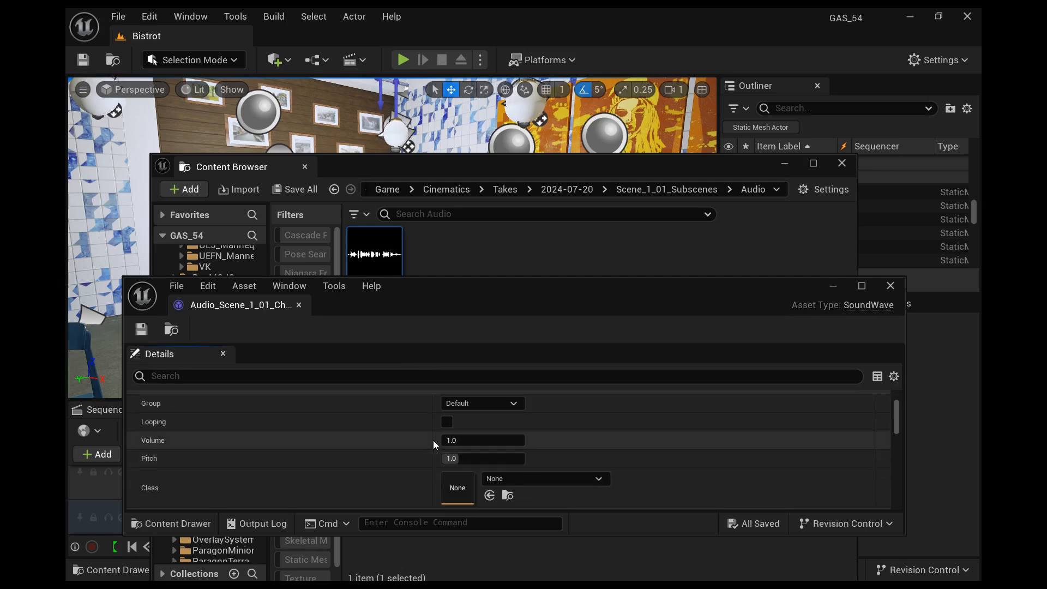
pyautogui.click(434, 439)
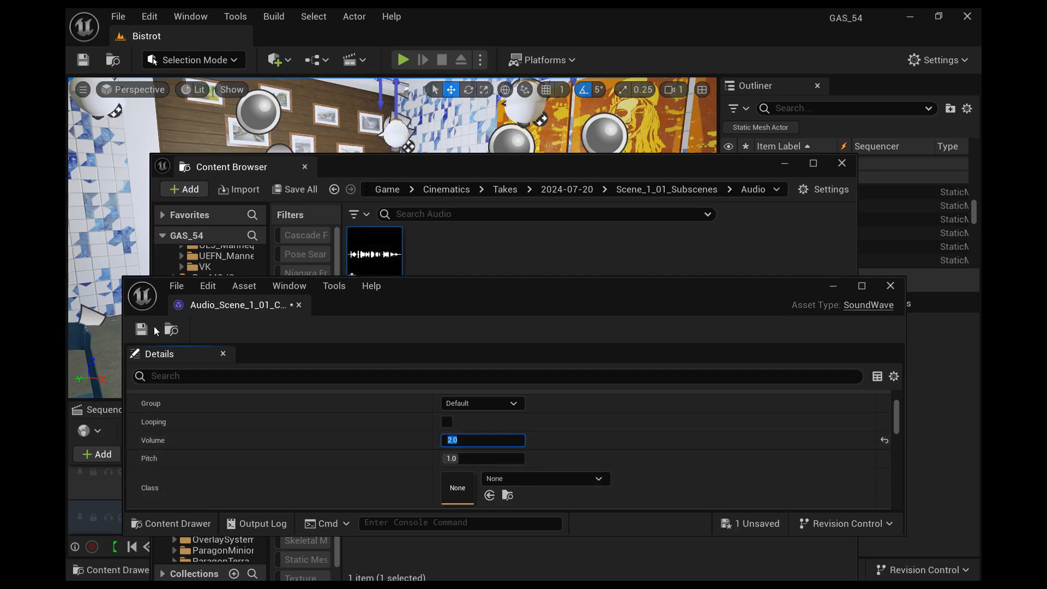
pyautogui.click(136, 329)
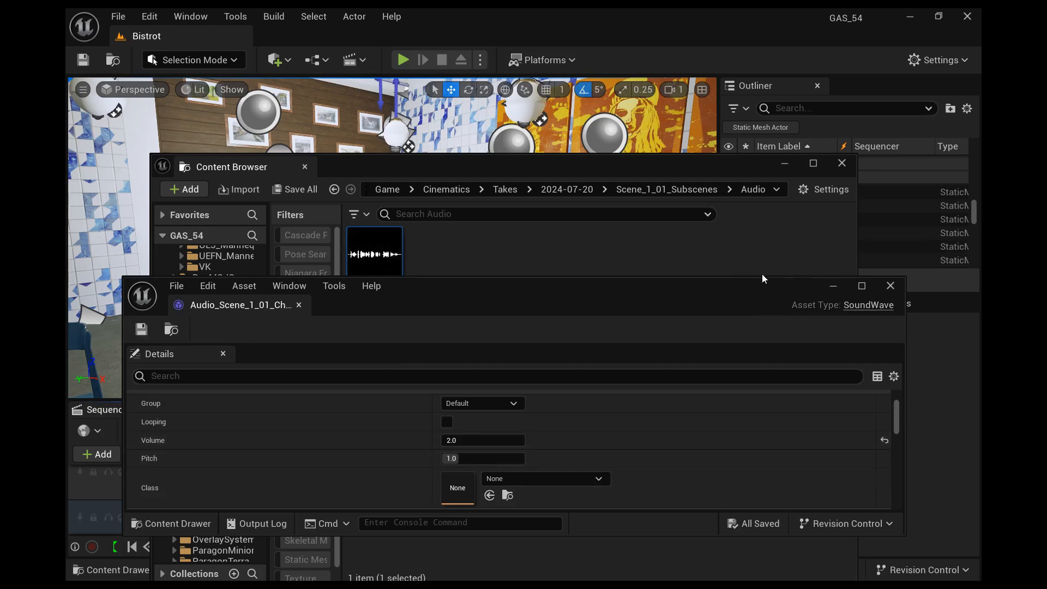
pyautogui.click(830, 284)
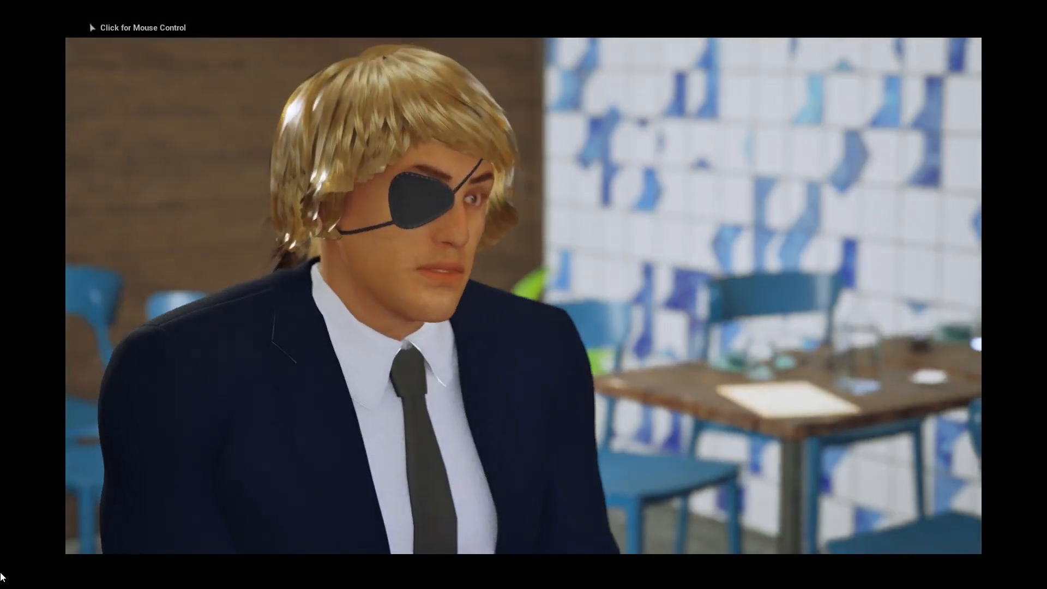